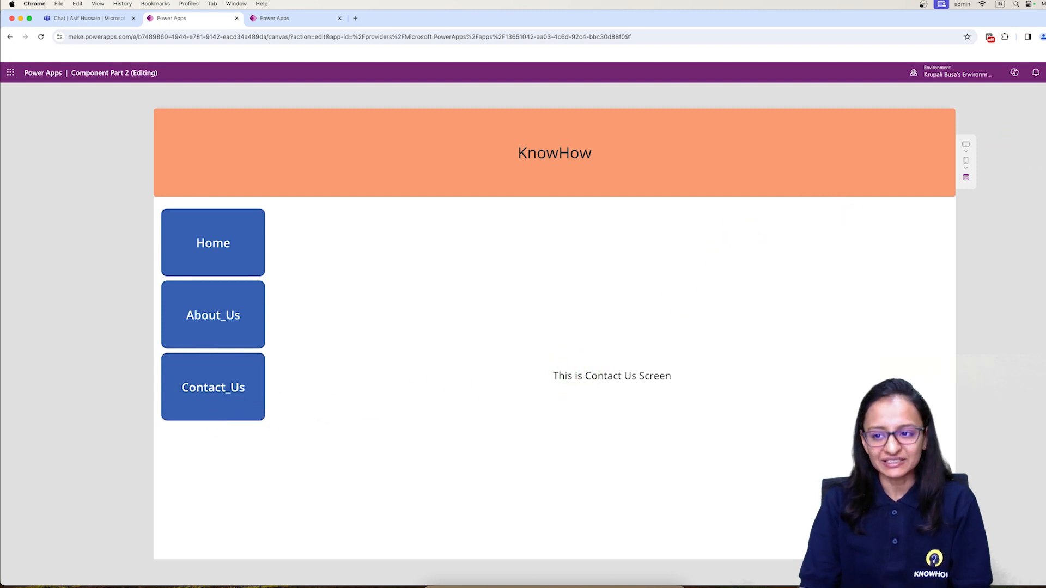
- Review the Home screen of the Component Part 2 app and the button gallery inside its Menu_bar component
click(1043, 96)
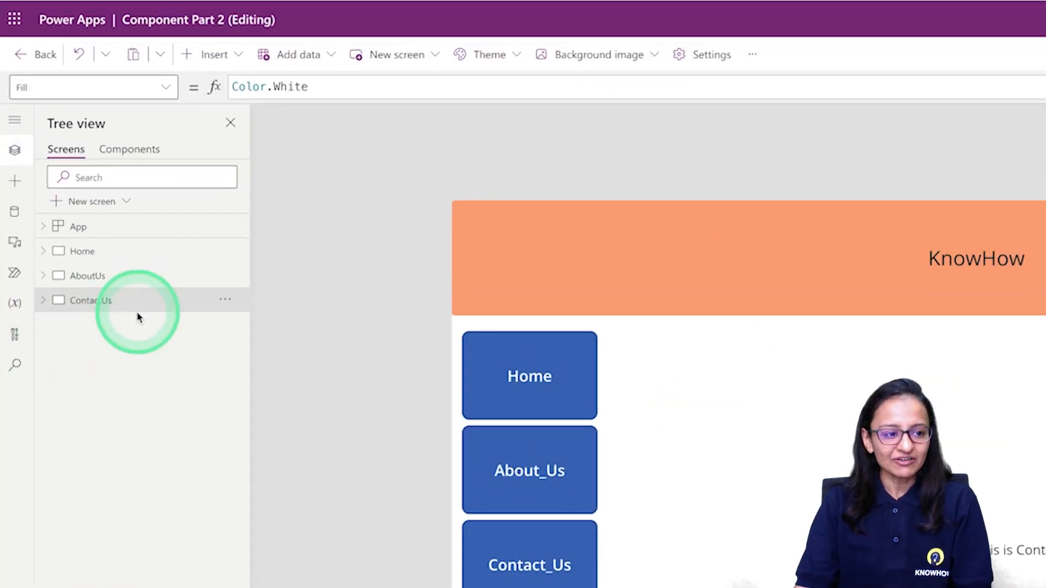
click(113, 256)
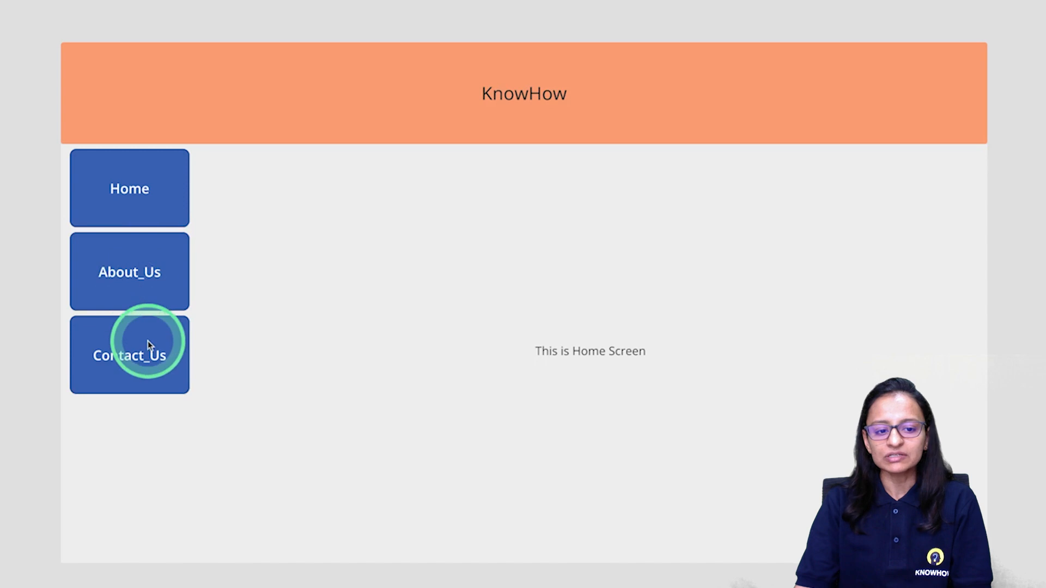
click(129, 360)
click(301, 380)
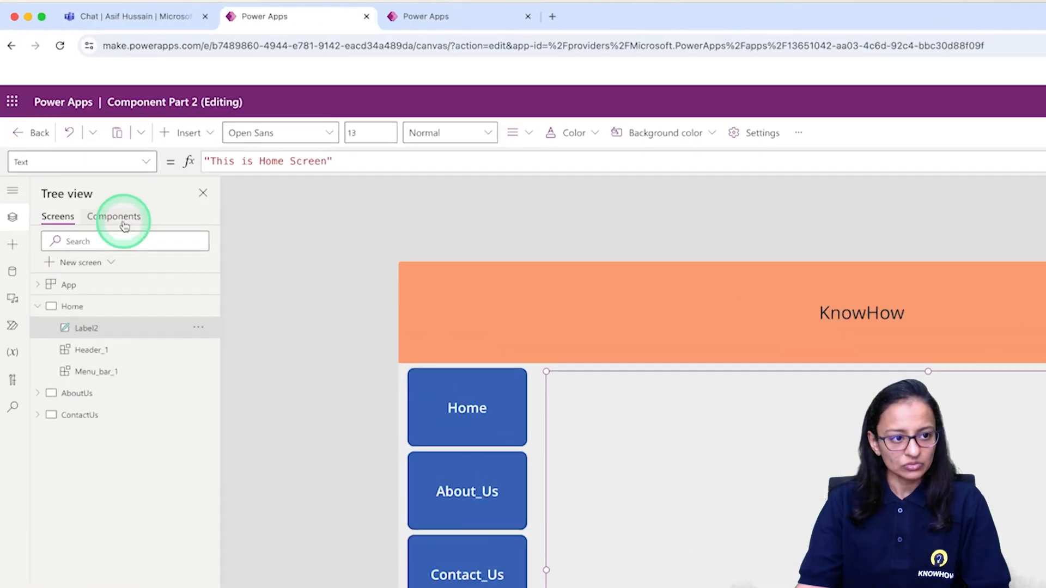
click(75, 146)
click(467, 426)
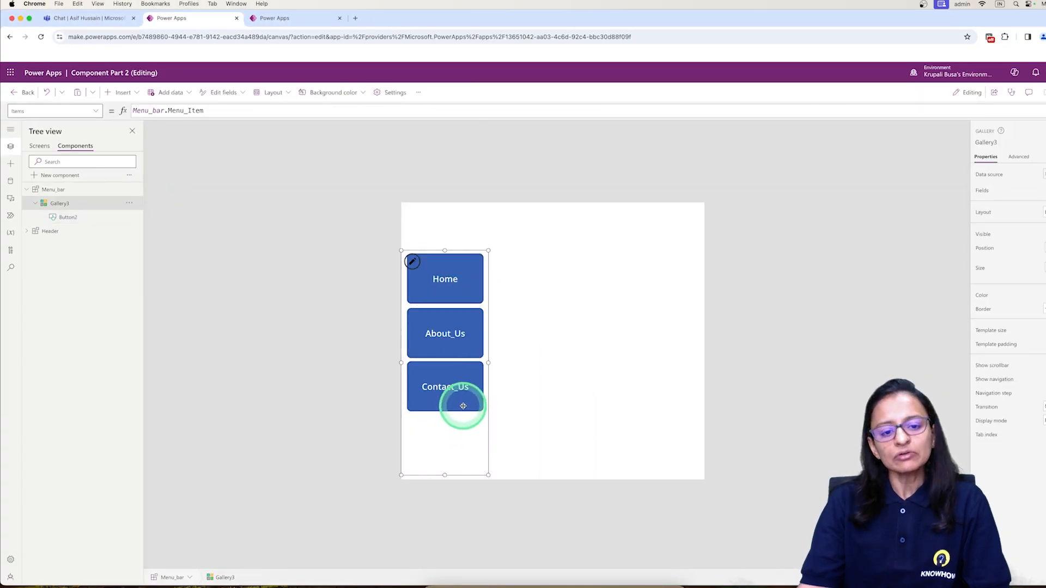
- Create a new component in the Componant Demo app
click(292, 18)
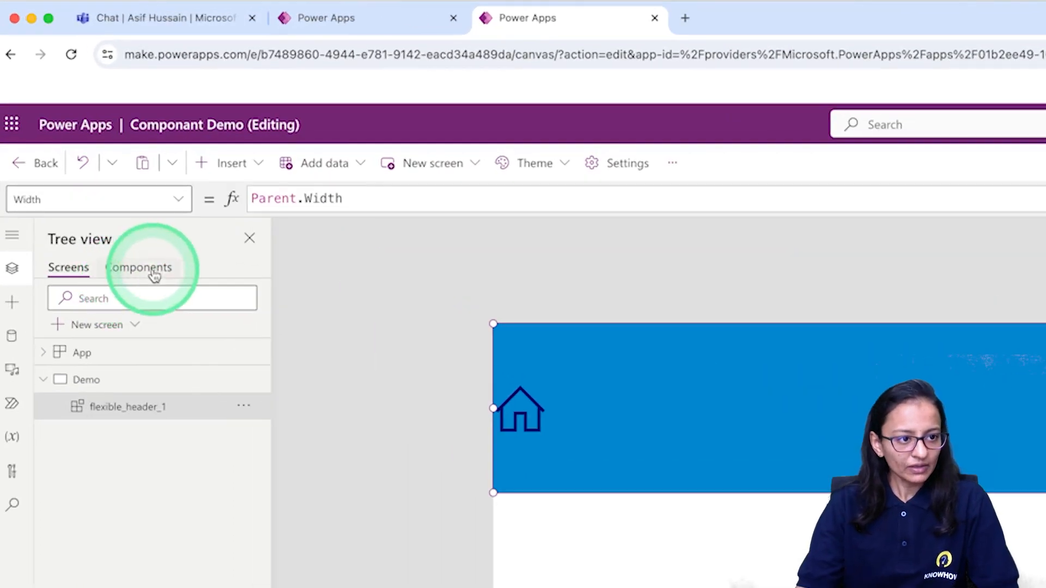
click(98, 149)
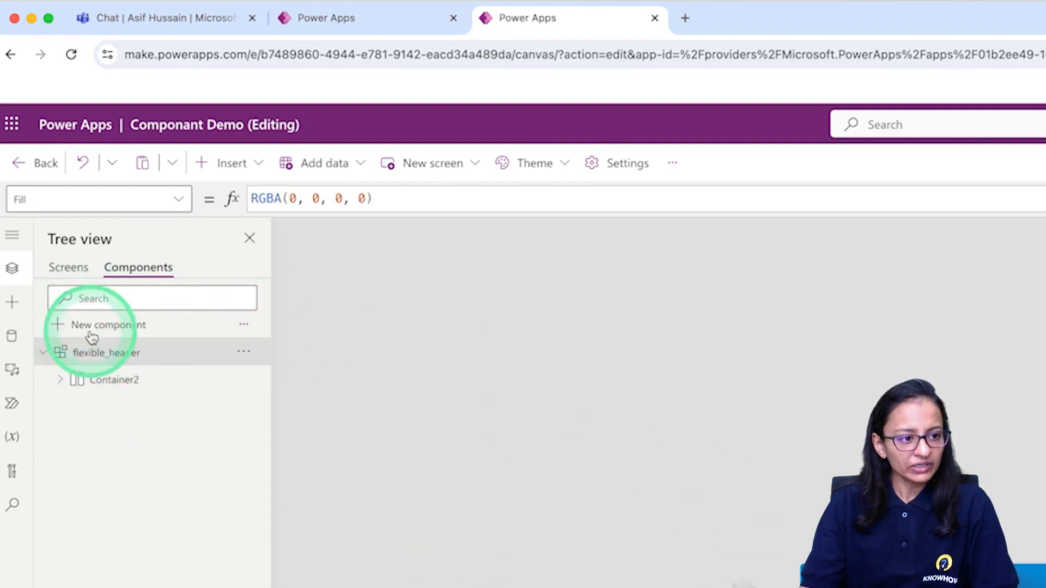
click(61, 332)
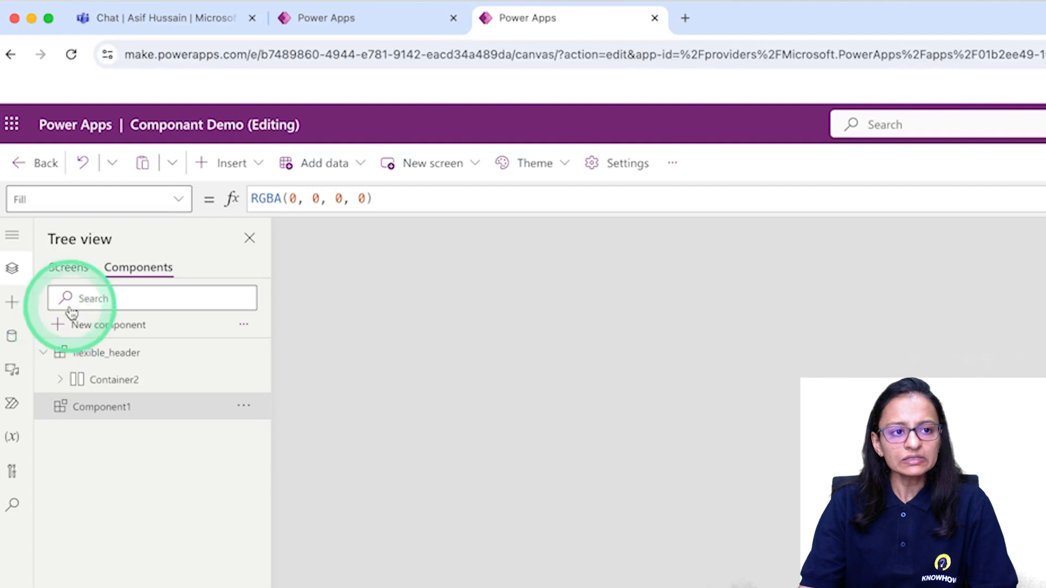
- Insert a blank flexible height gallery into the new component, using the Menu_bar component in Component Part 2 as reference
click(335, 19)
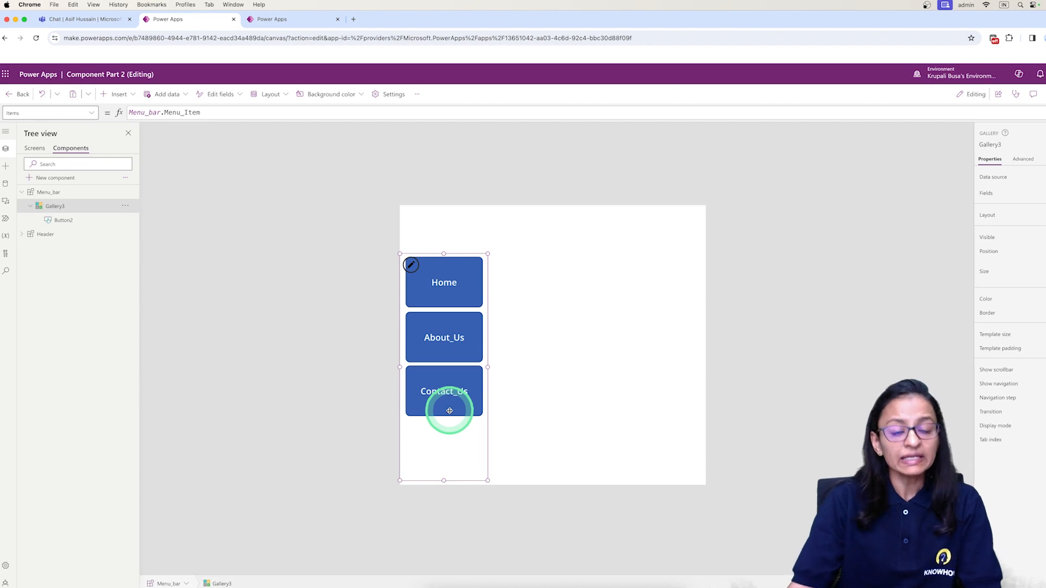
click(294, 22)
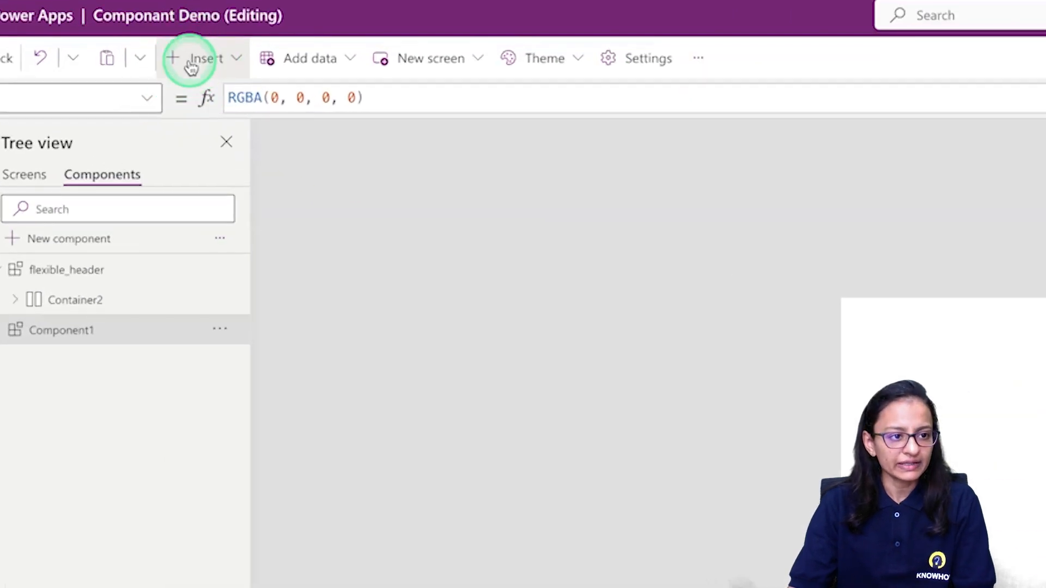
click(112, 97)
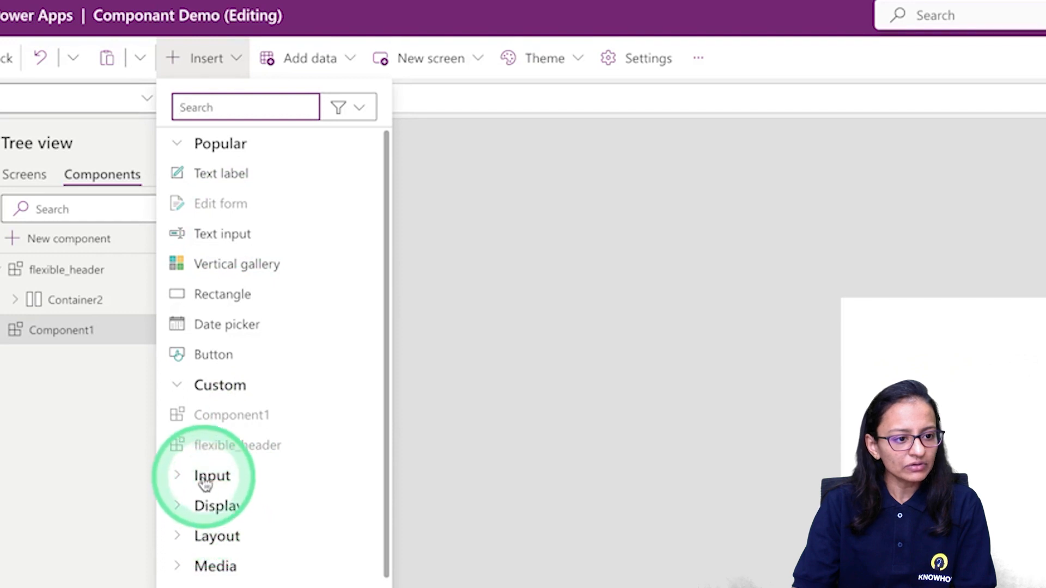
click(206, 546)
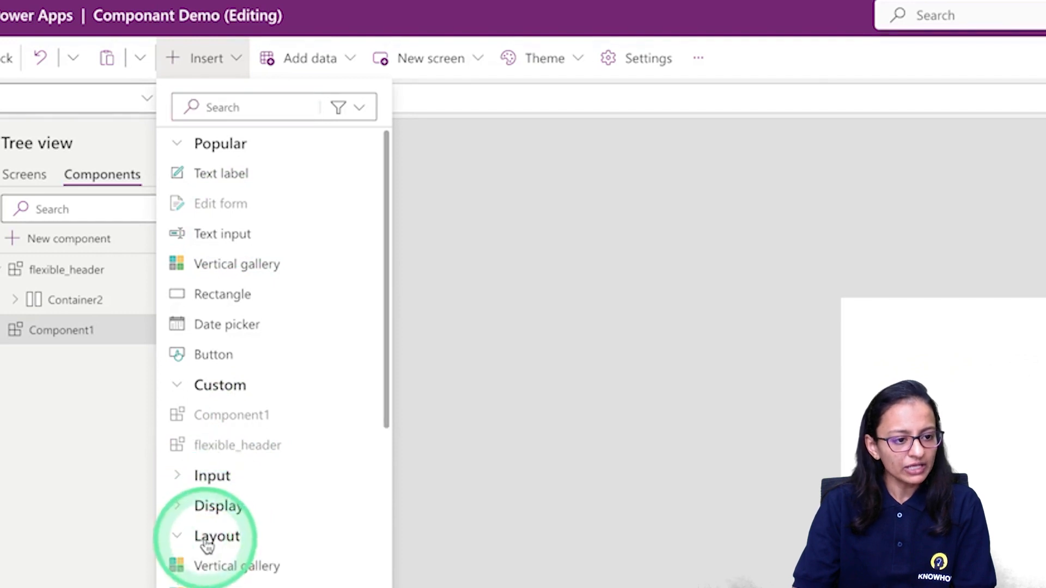
drag(388, 387, 367, 545)
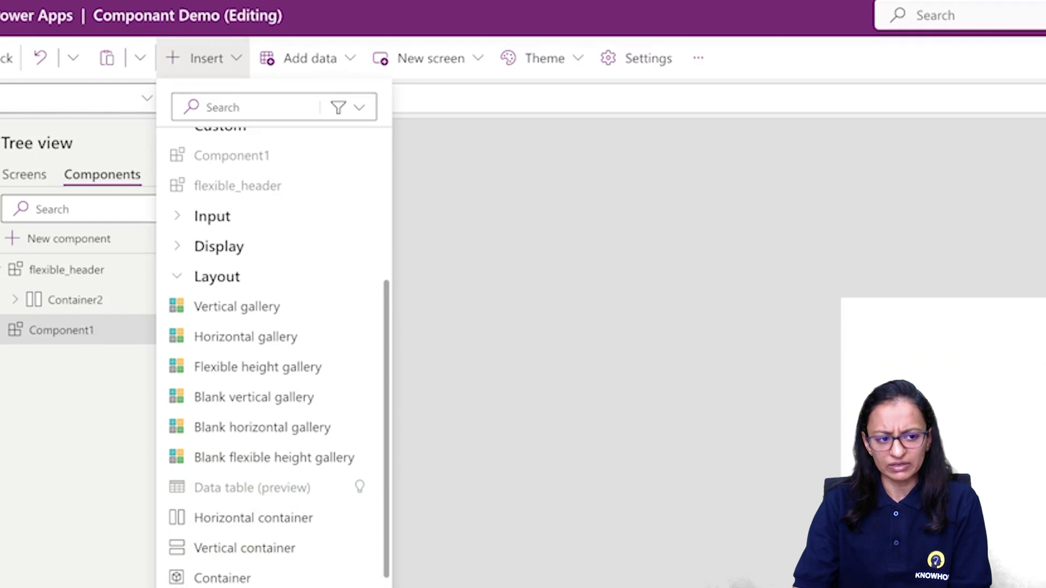
click(252, 470)
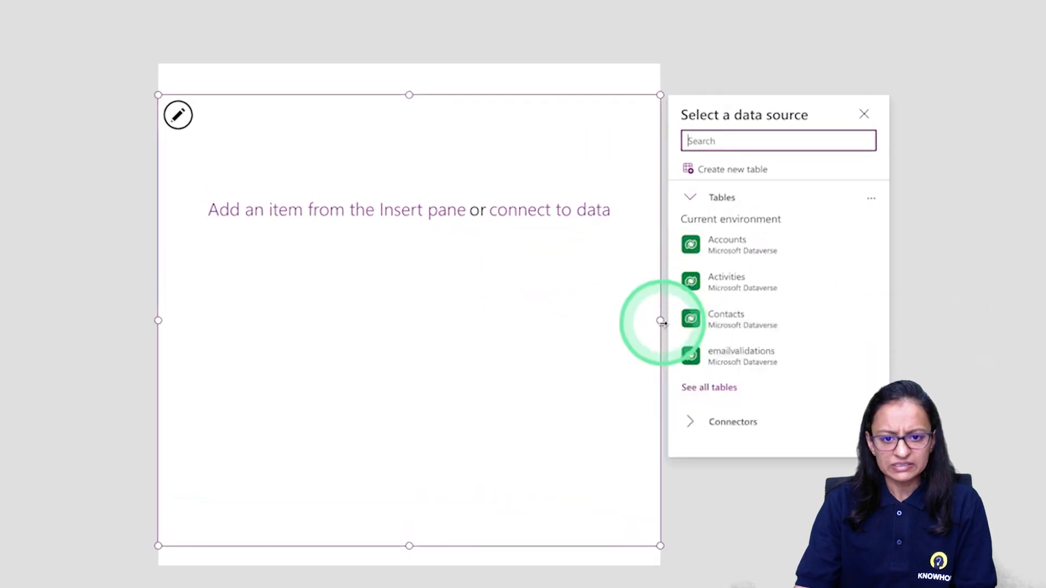
- Narrow the gallery to a slim column along the component's left edge and shorten its template row
drag(660, 322, 276, 325)
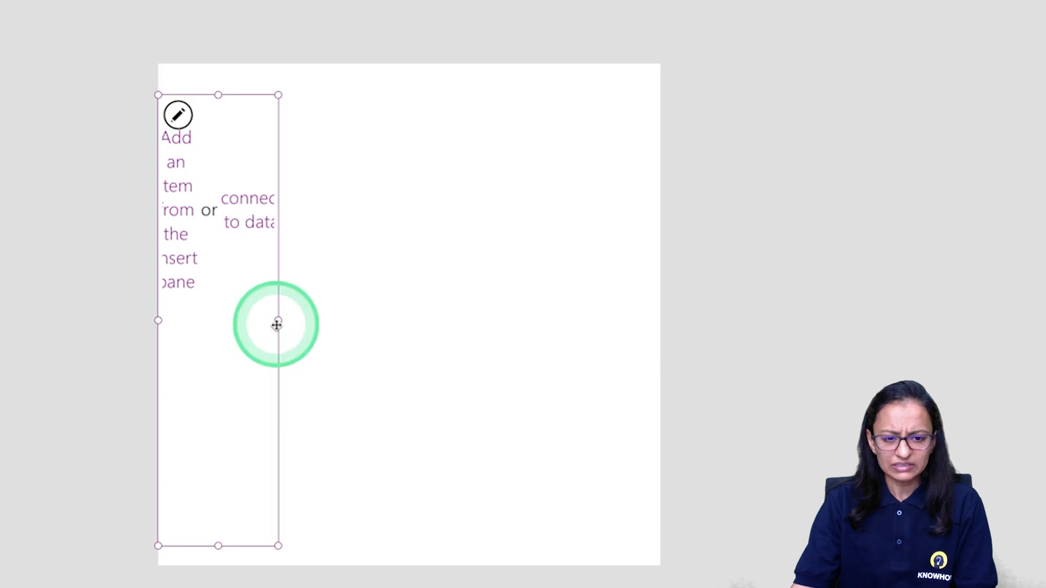
click(178, 115)
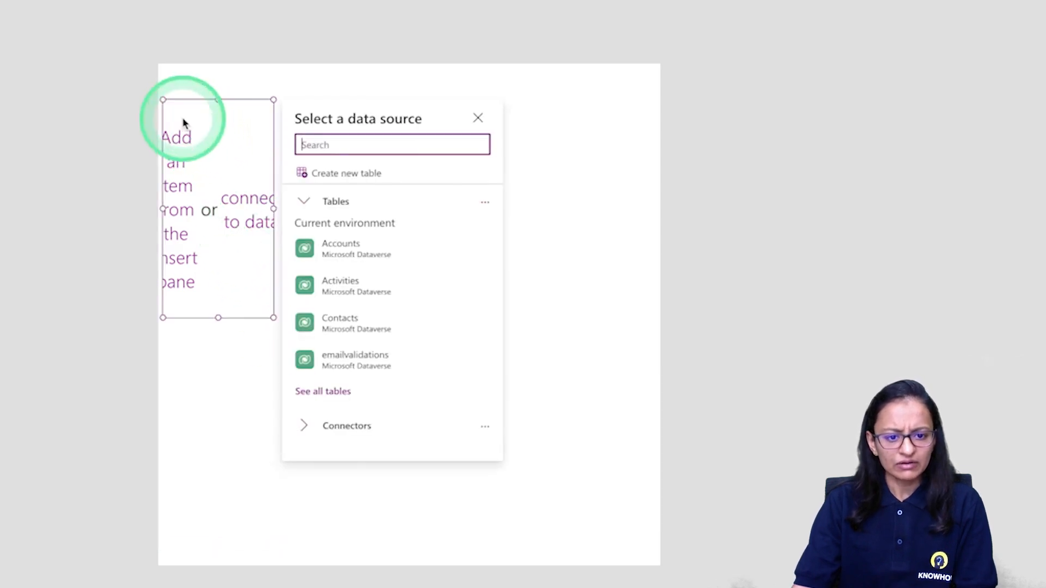
drag(214, 318, 217, 199)
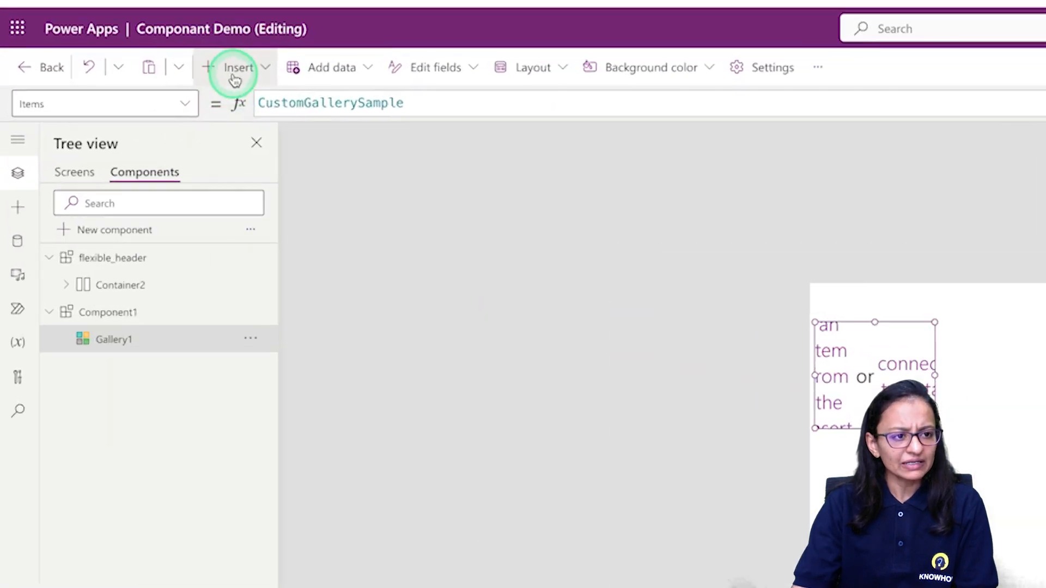
- Insert a button into the gallery's template row and make it taller
click(116, 96)
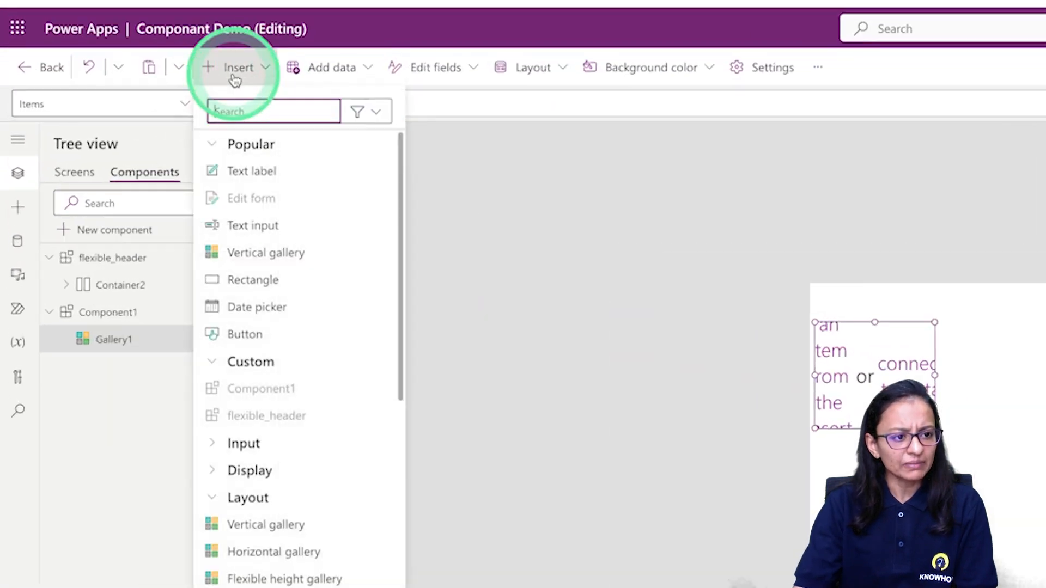
click(250, 336)
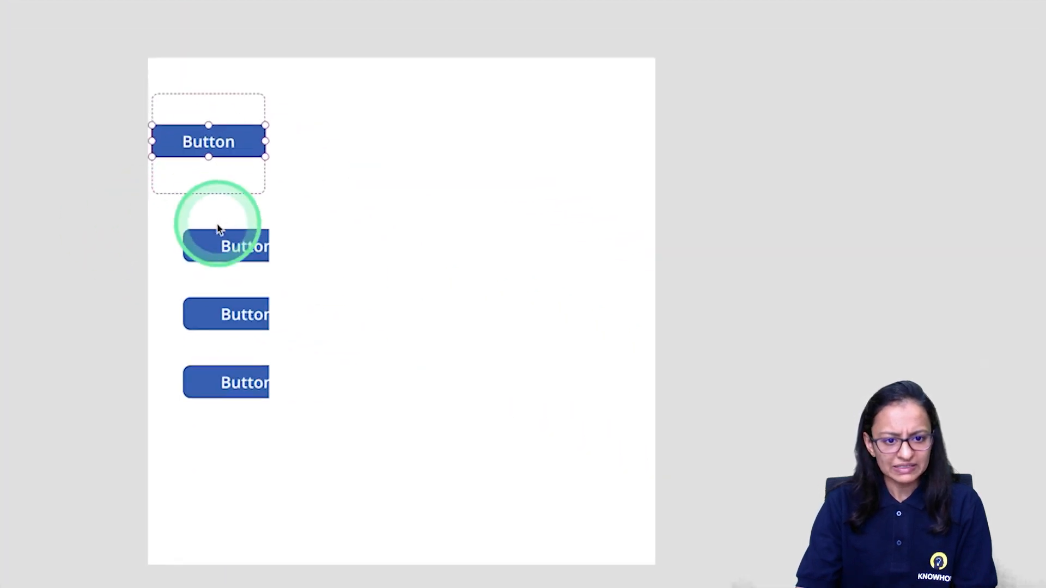
click(211, 146)
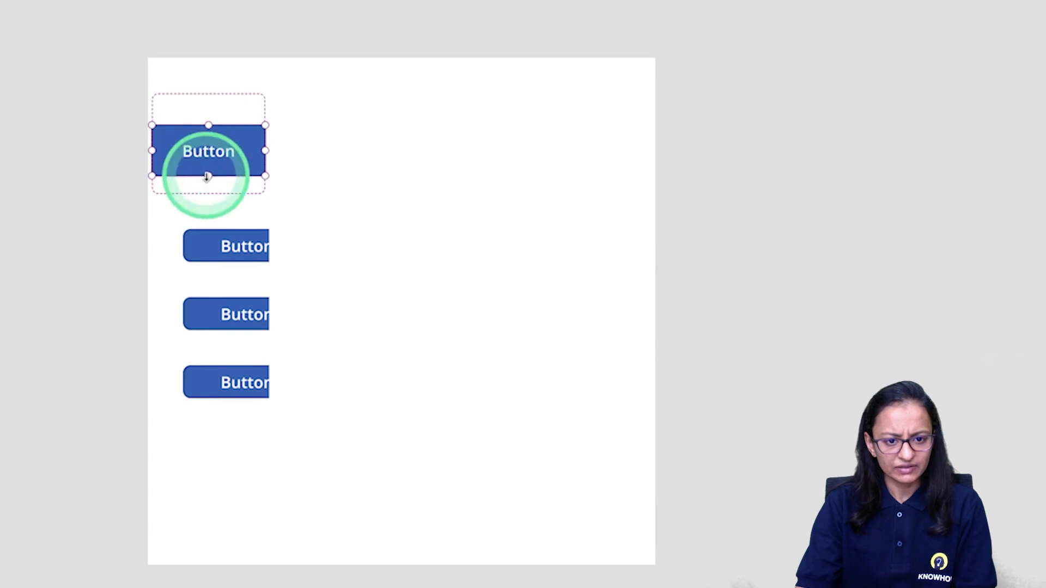
drag(210, 119, 210, 117)
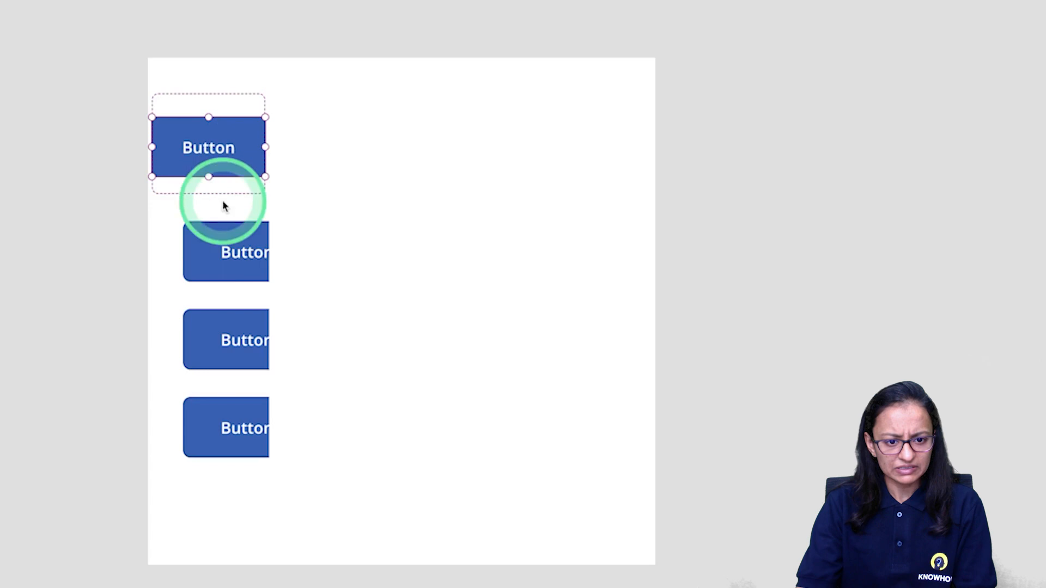
- Adjust the gallery's width and lower its top edge, with the button moved slightly inward from the template's left side
click(207, 243)
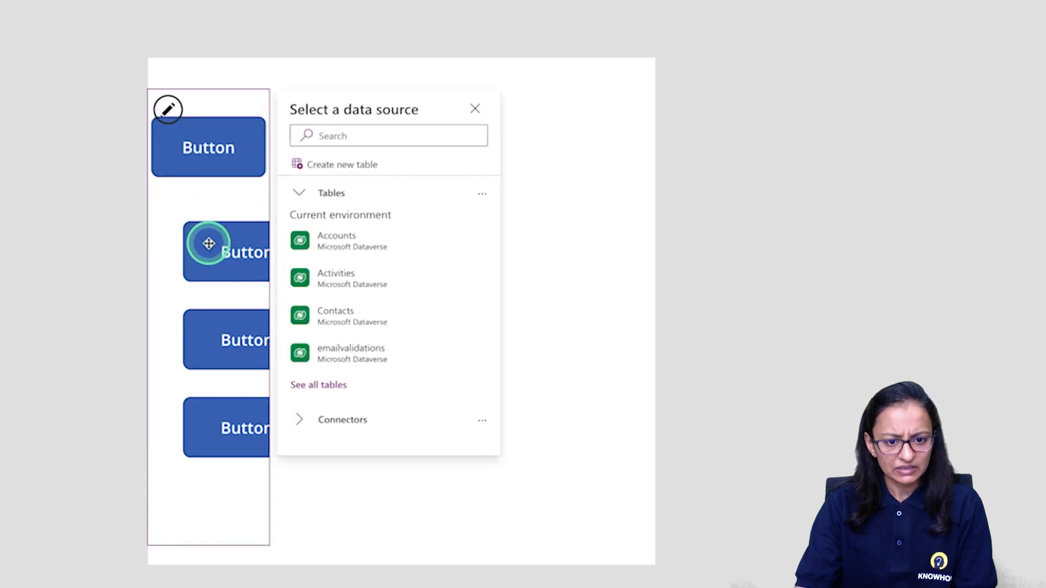
click(199, 156)
click(192, 263)
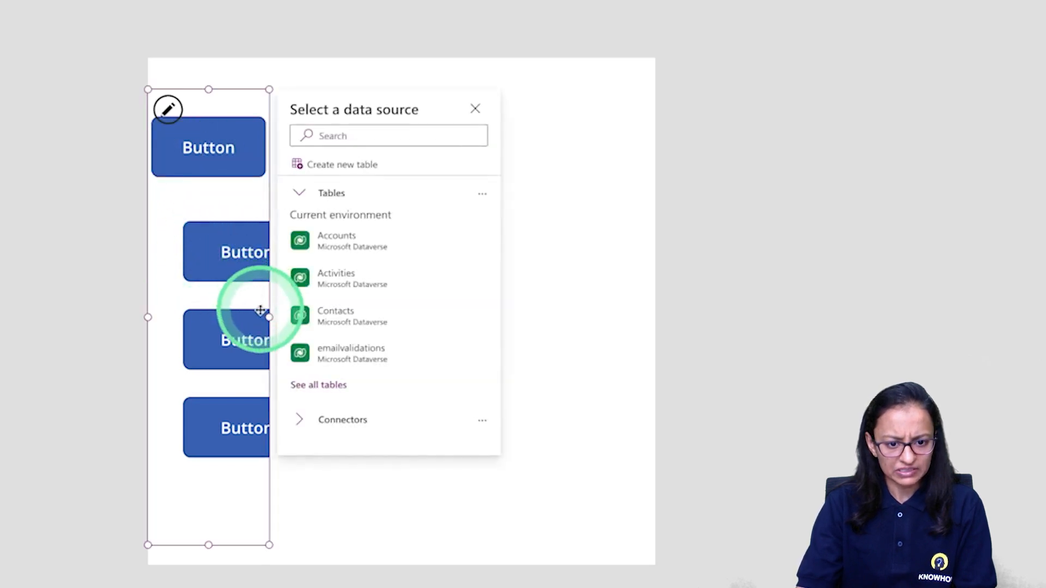
drag(269, 317, 327, 321)
click(210, 160)
mouse_move(210, 159)
mouse_down()
mouse_move(249, 154)
mouse_move(223, 153)
mouse_up()
click(304, 257)
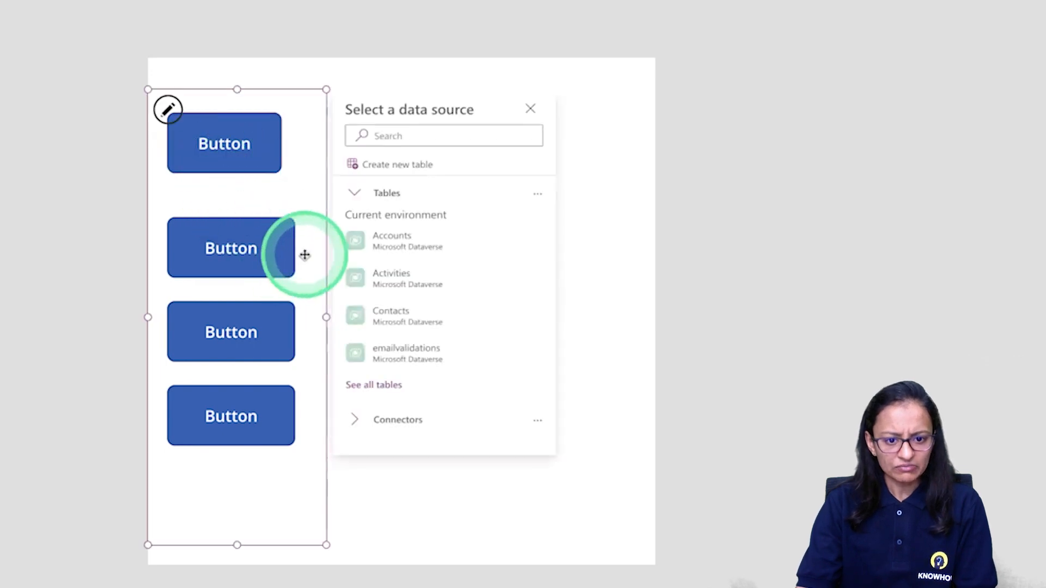
drag(327, 317, 299, 316)
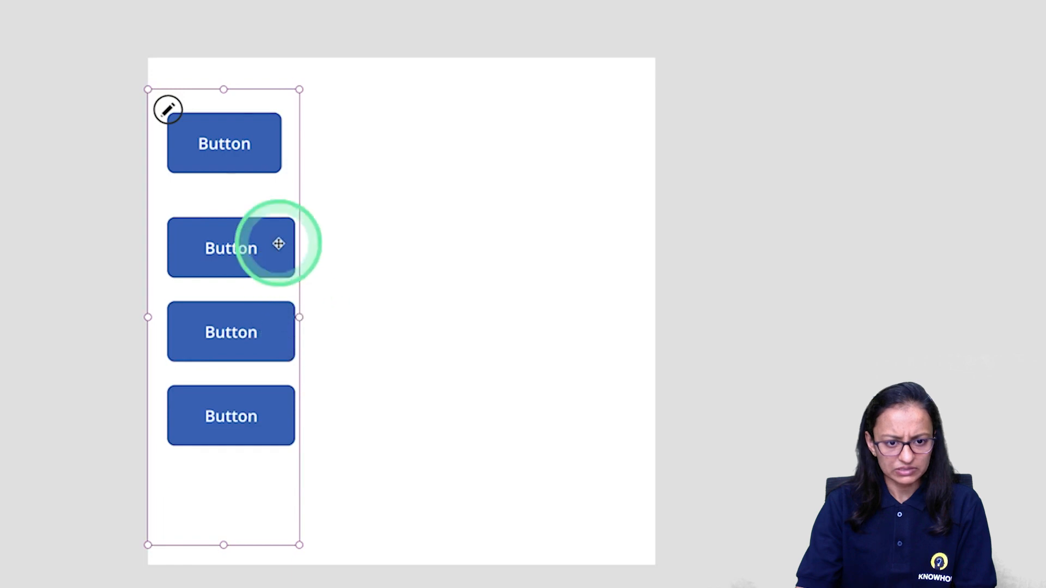
drag(224, 89, 231, 142)
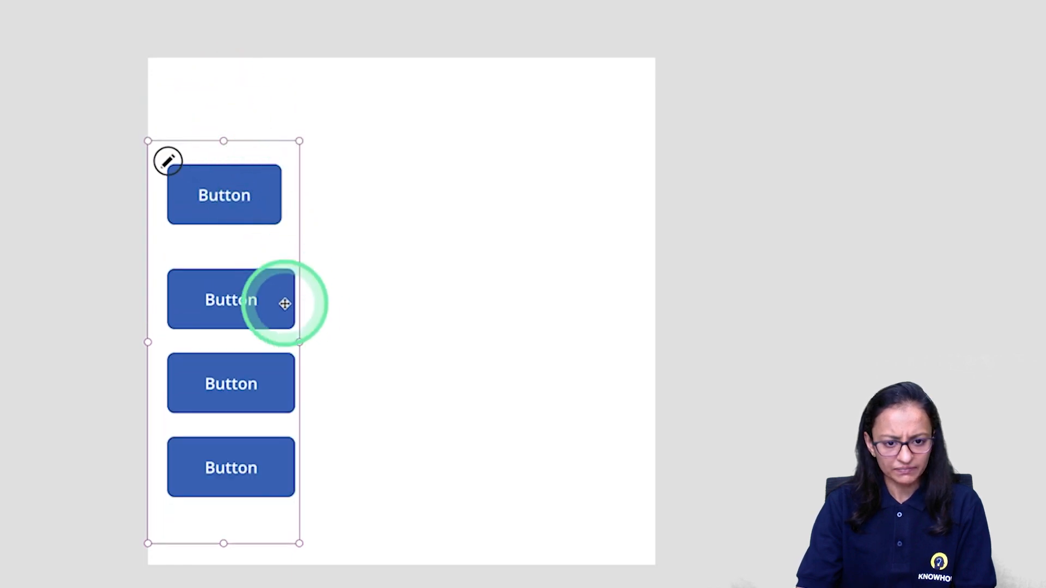
- Shorten the gallery's template row and move the button up within it to tighten the spacing
click(216, 188)
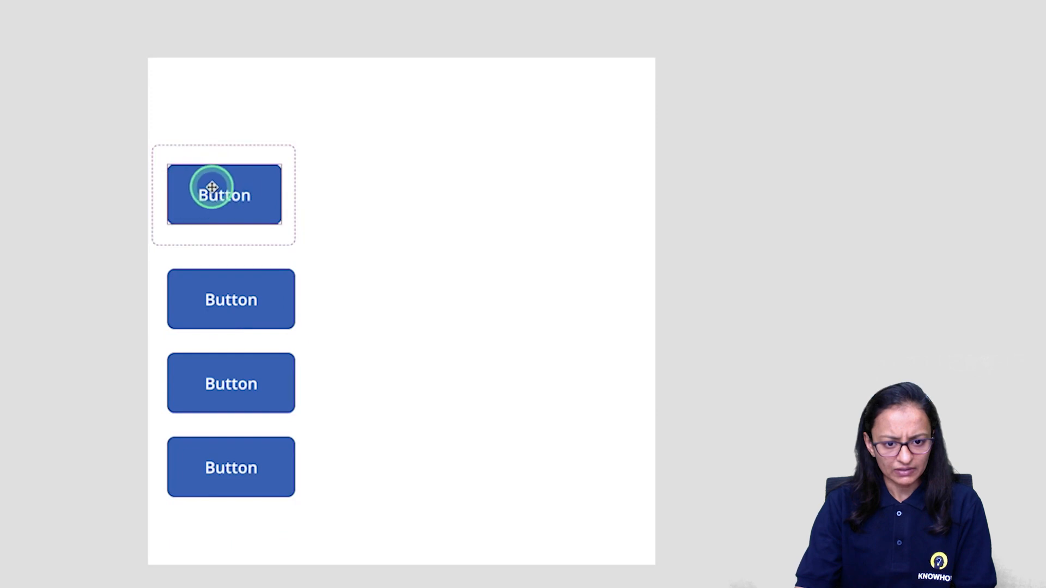
click(392, 326)
click(205, 200)
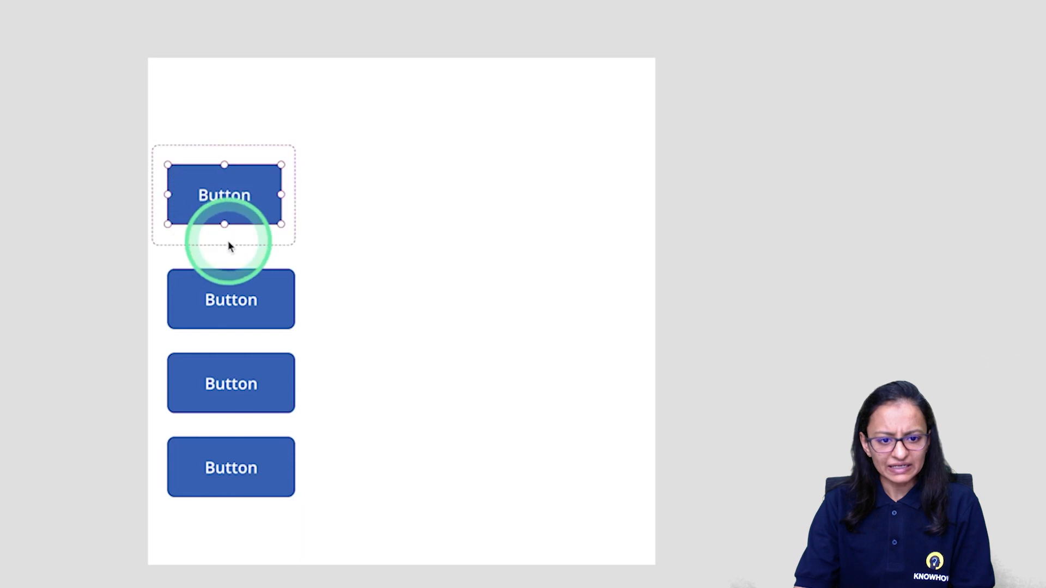
click(222, 238)
click(222, 244)
drag(223, 244, 222, 227)
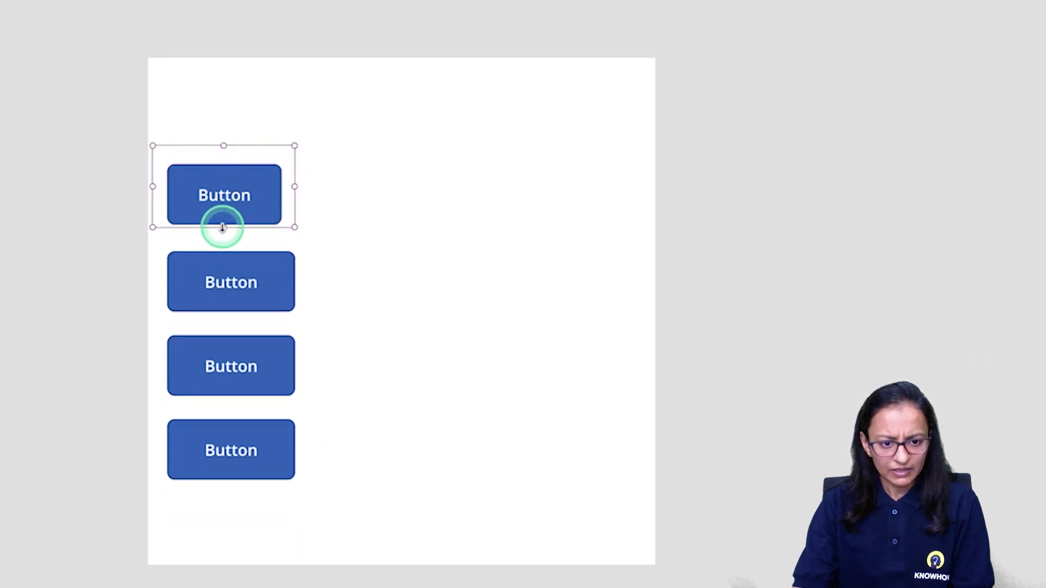
drag(220, 183, 220, 173)
click(348, 322)
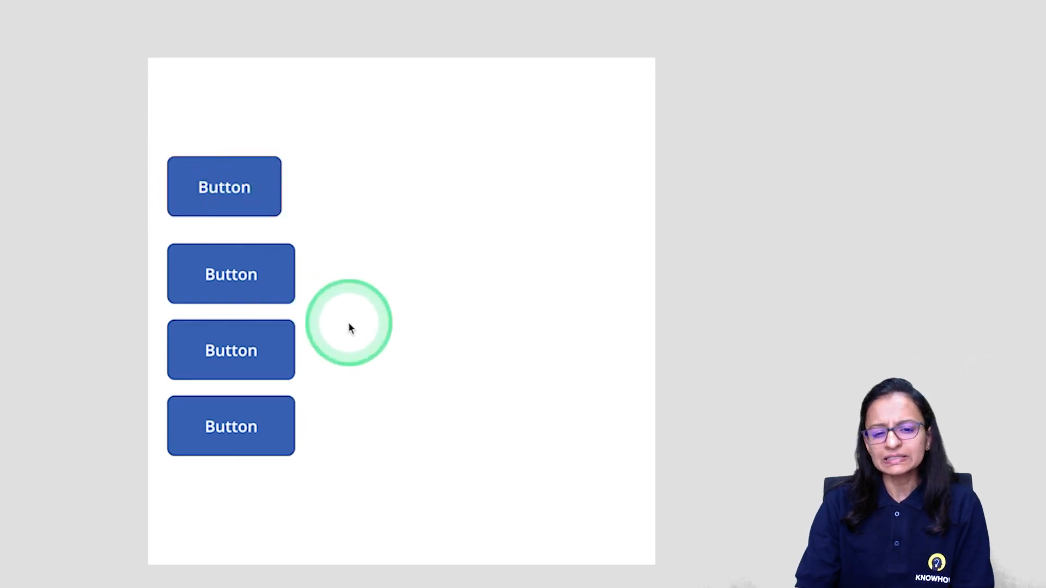
- Widen the button within the gallery's template row and leave the gallery by selecting the component
click(260, 237)
click(236, 187)
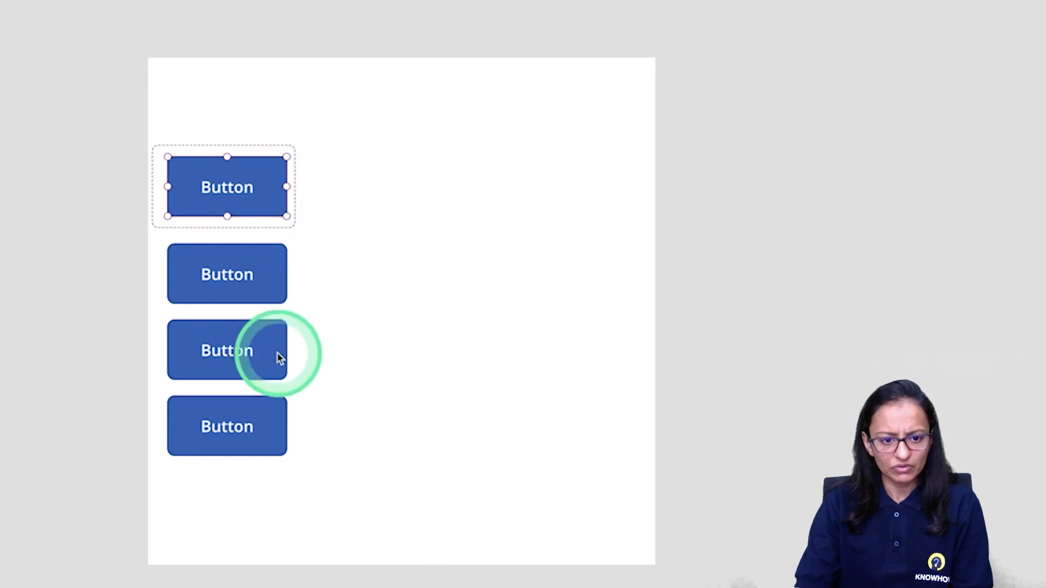
click(320, 350)
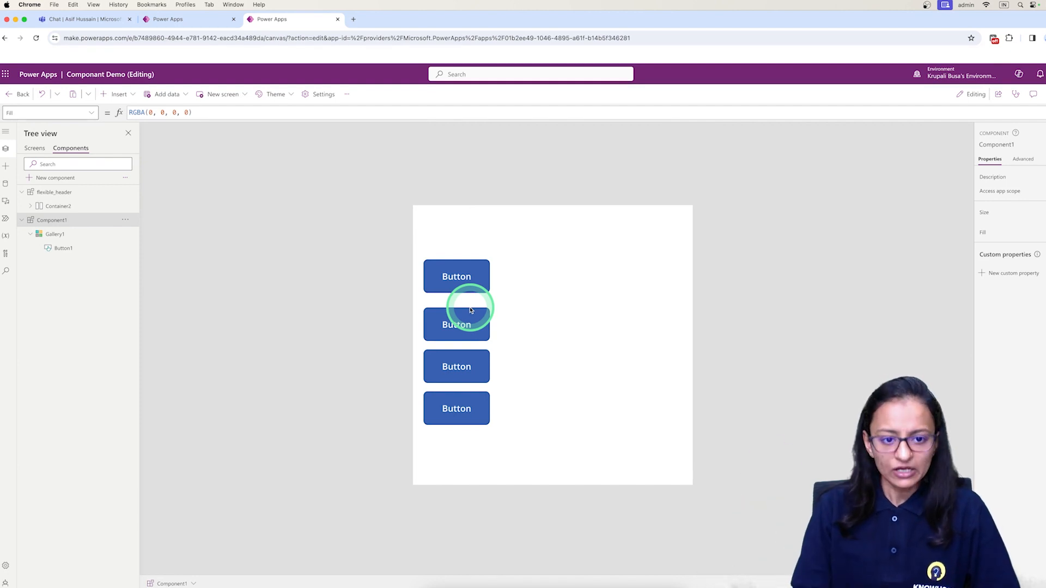
- Compare the new gallery with the Menu_bar gallery in Component Part 2, and display Component1's properties in Componant Demo
click(462, 386)
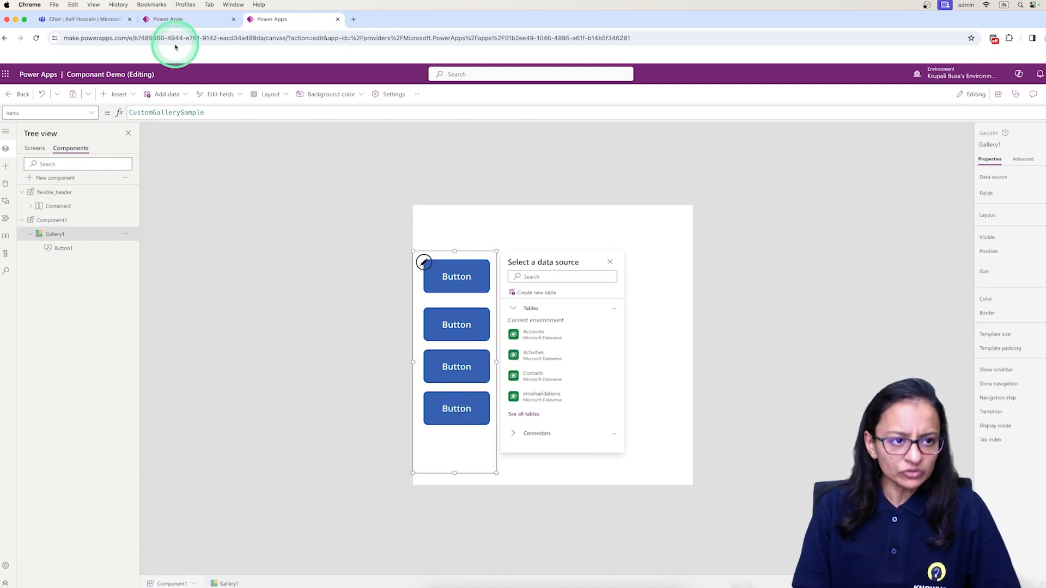
click(174, 19)
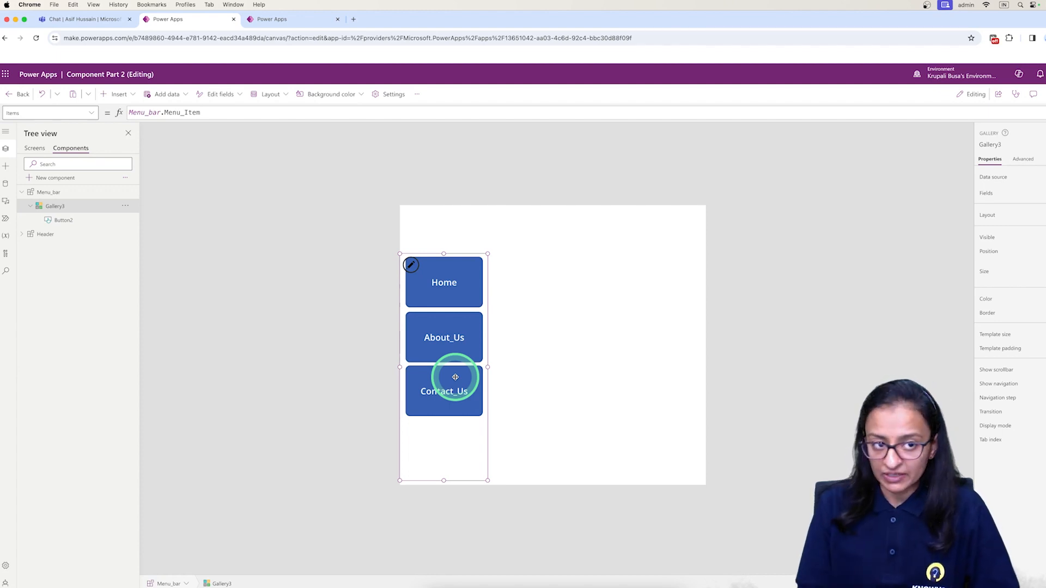
click(281, 19)
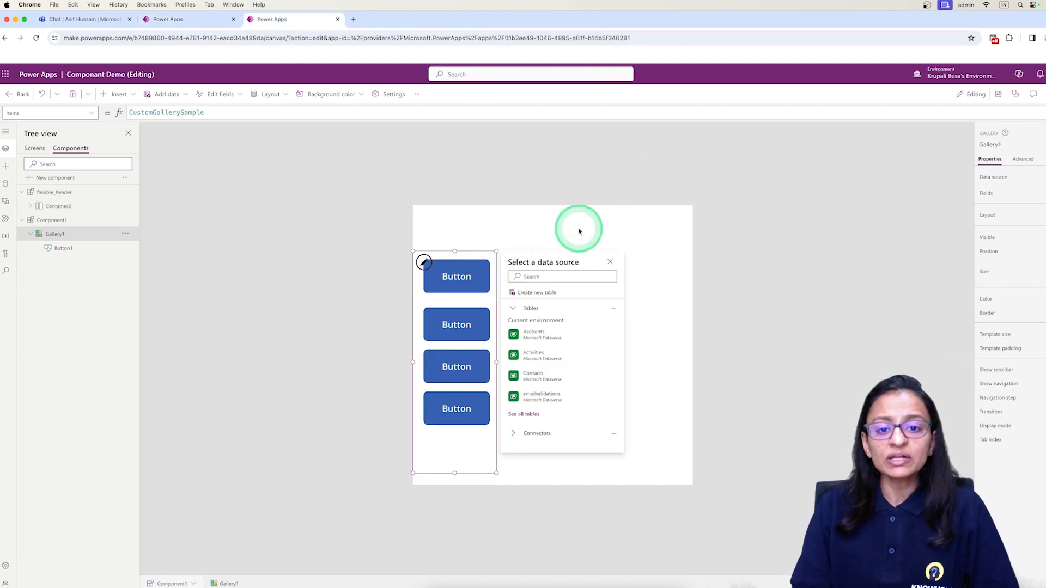
click(599, 235)
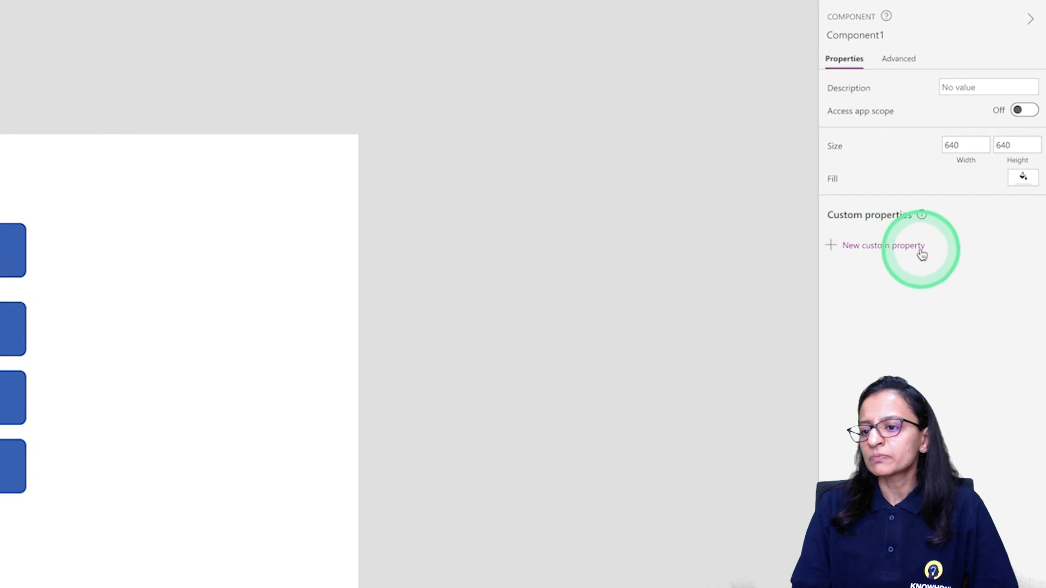
- Start a new custom property on Component1 with the display name Menu
click(858, 253)
click(724, 76)
key(ctrl+a)
key(BackSpace)
text(M)
key(BackSpace)
text(Menu)
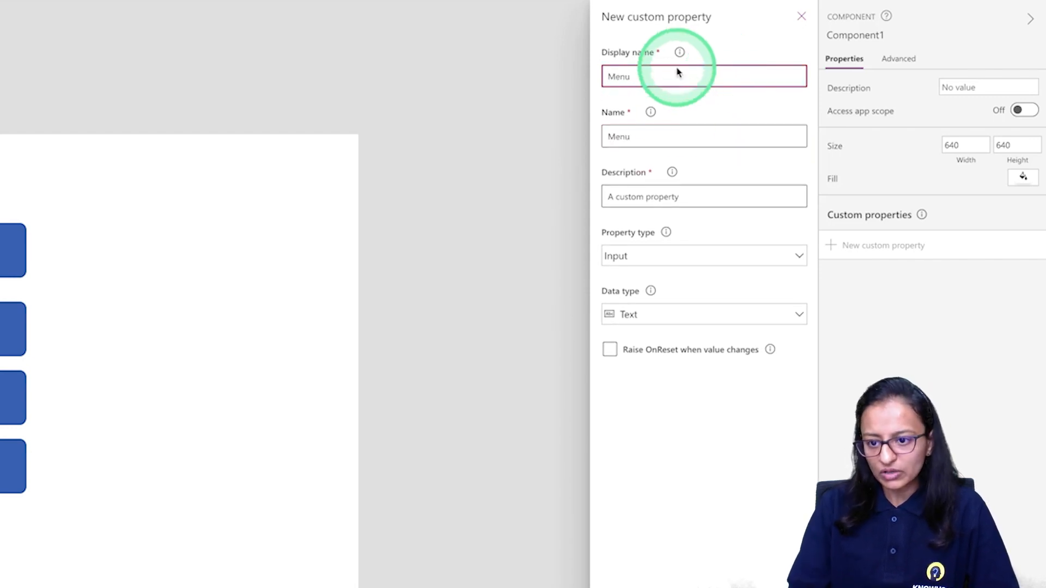
- Set the Menu property's data type to Table and create the property
click(668, 319)
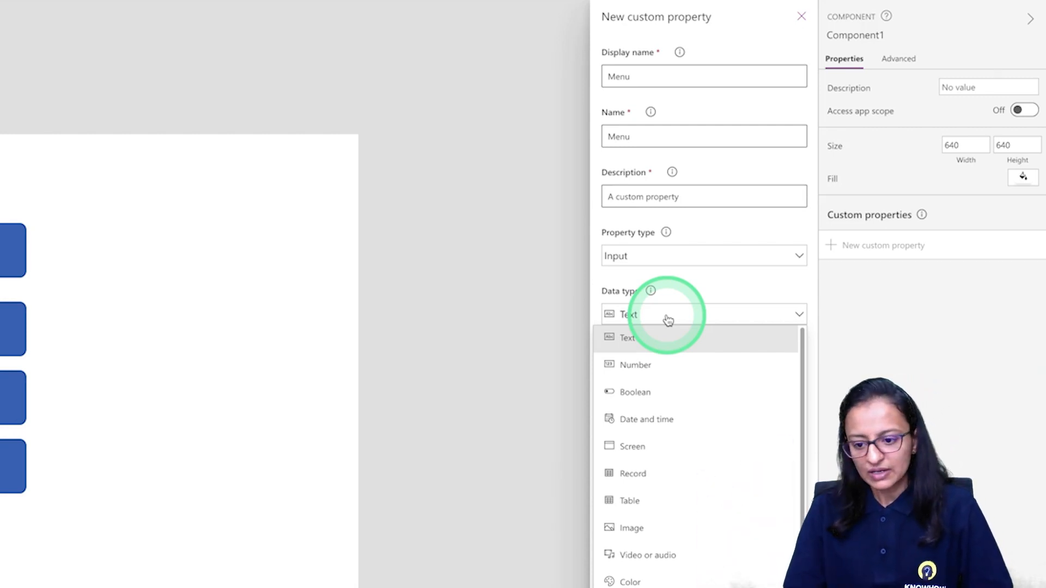
click(686, 408)
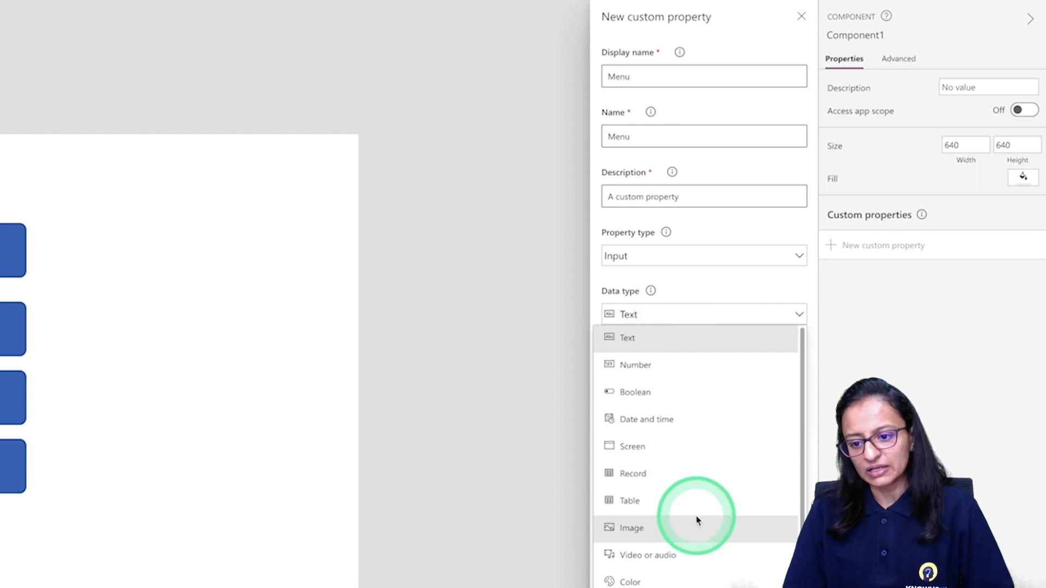
click(654, 508)
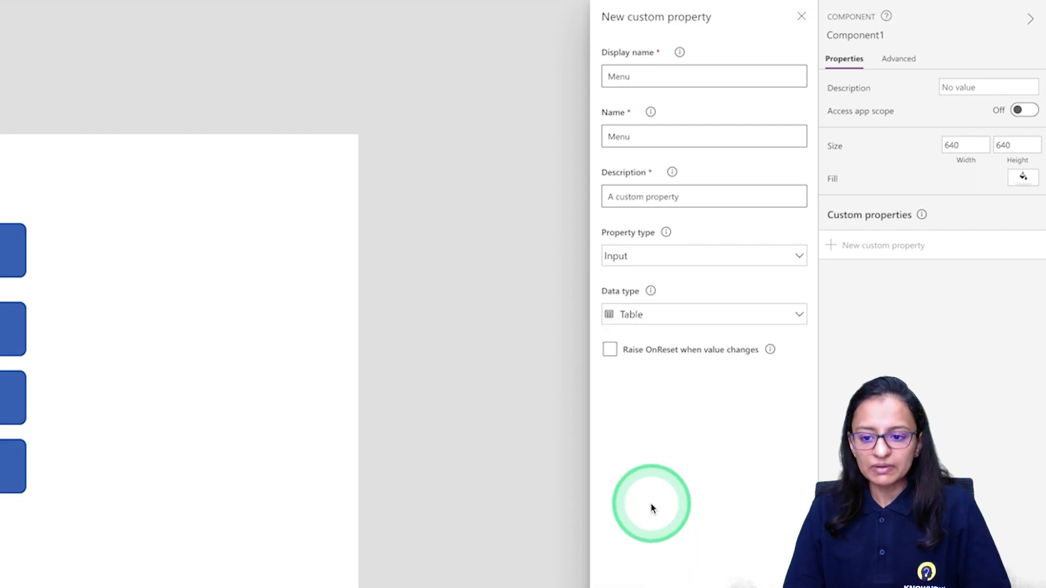
click(631, 568)
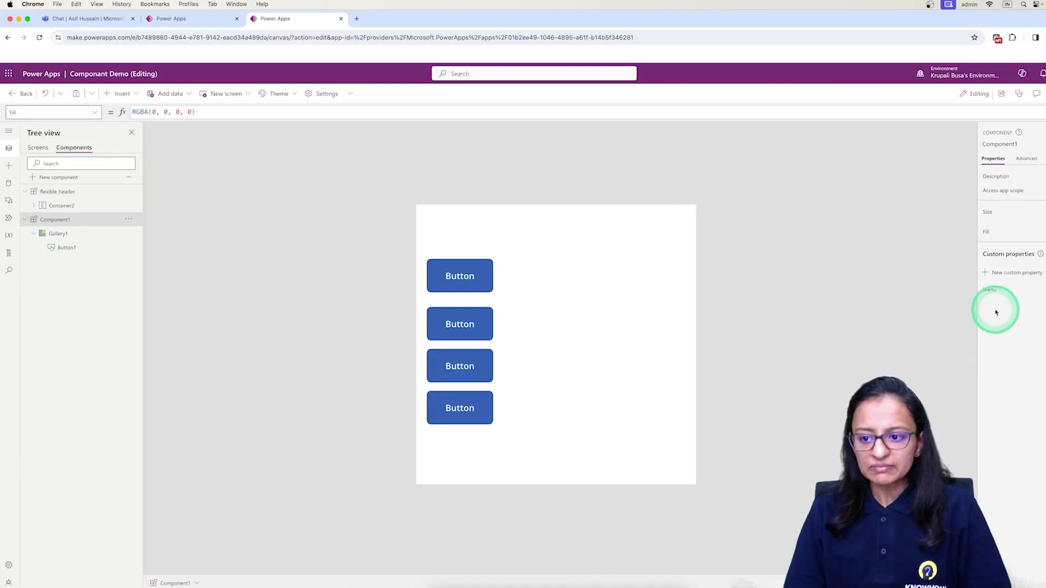
- Open the Menu property's default formula in an expanded view and put the sample record and the closing brackets on separate lines
click(991, 291)
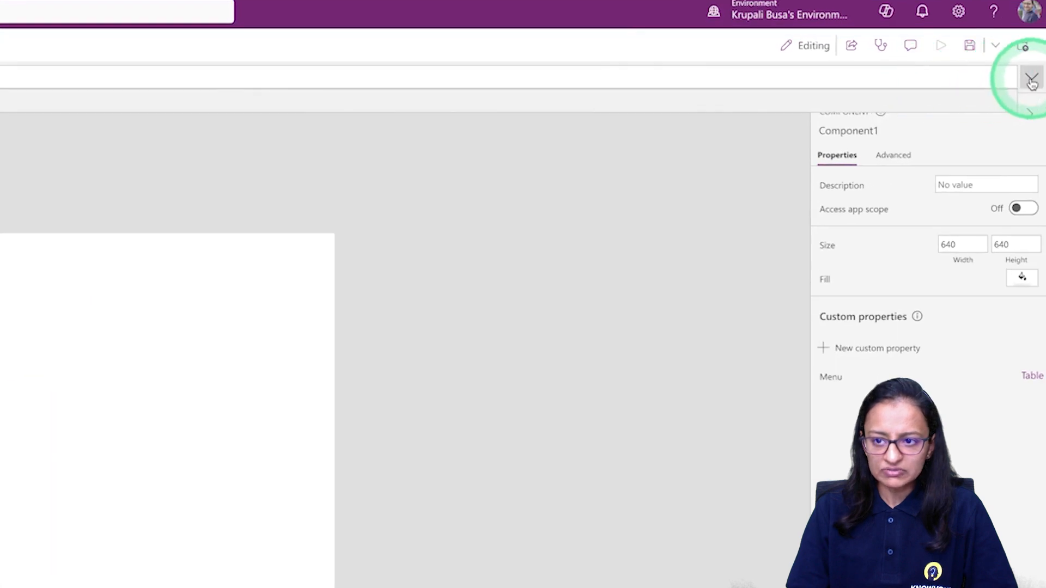
click(1044, 113)
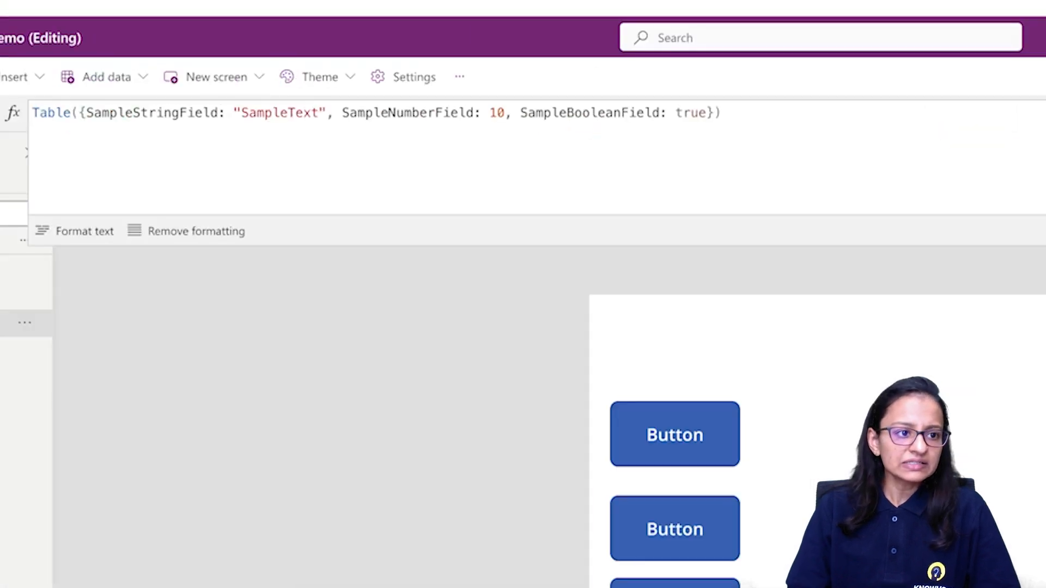
click(78, 113)
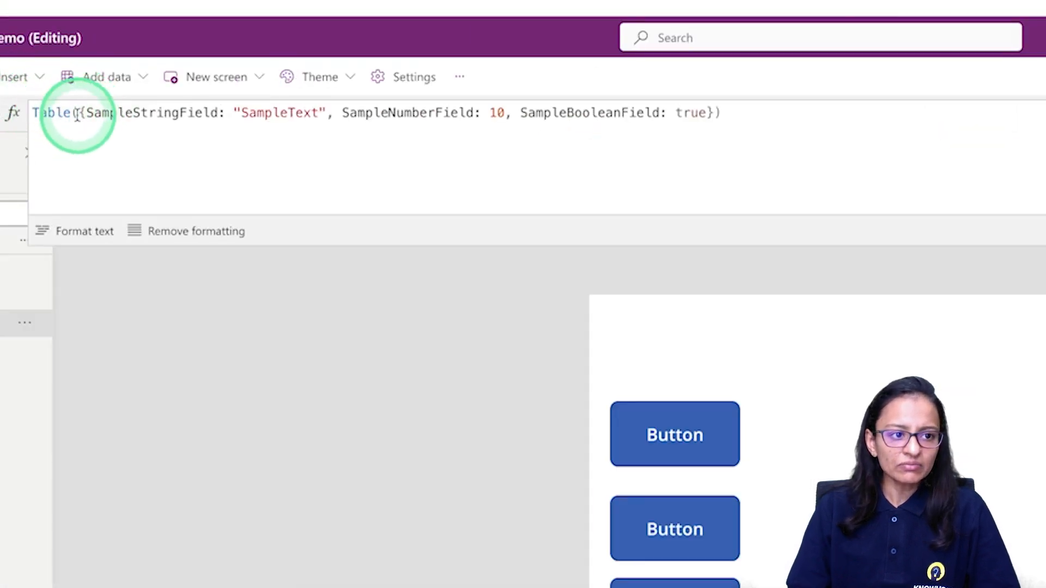
key(Return)
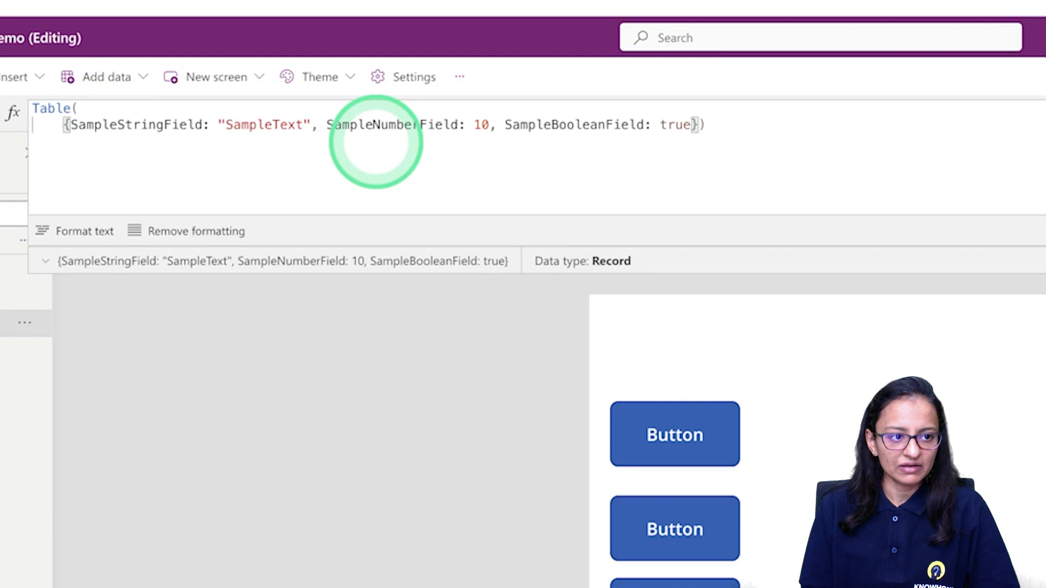
key(Right)
key(Right)
key(Right)
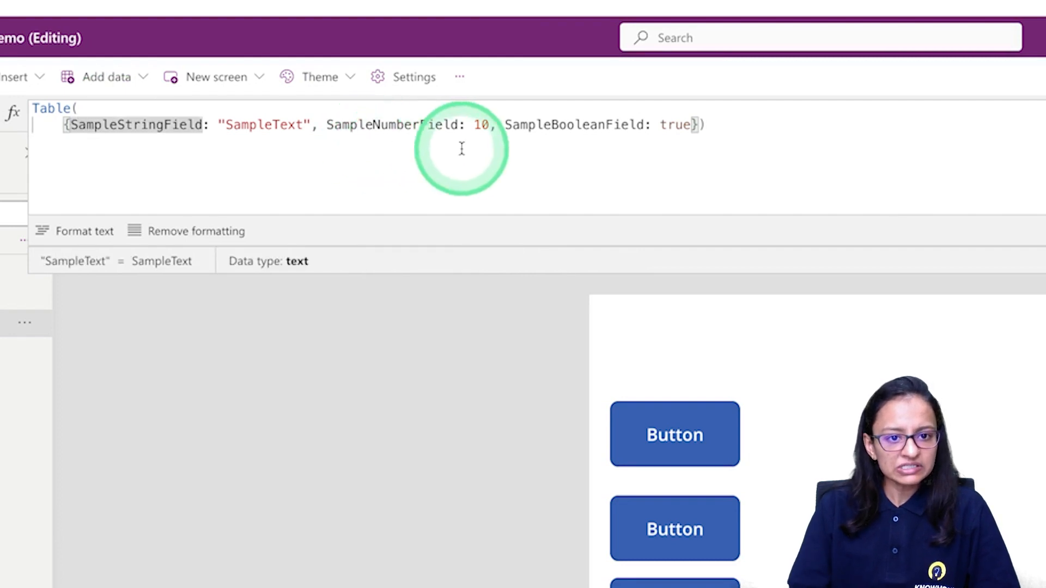
click(692, 126)
key(Return)
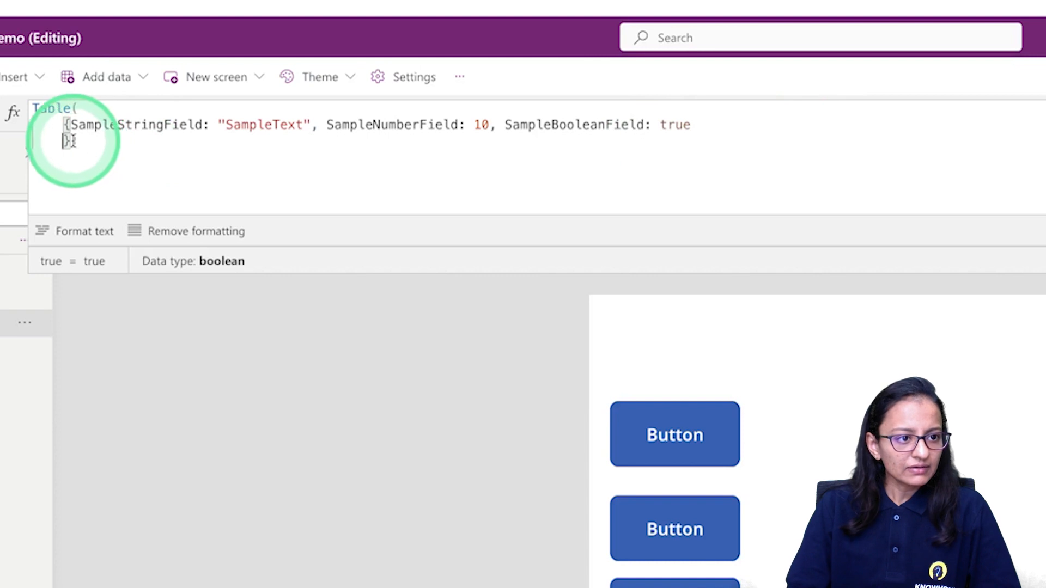
key(Return)
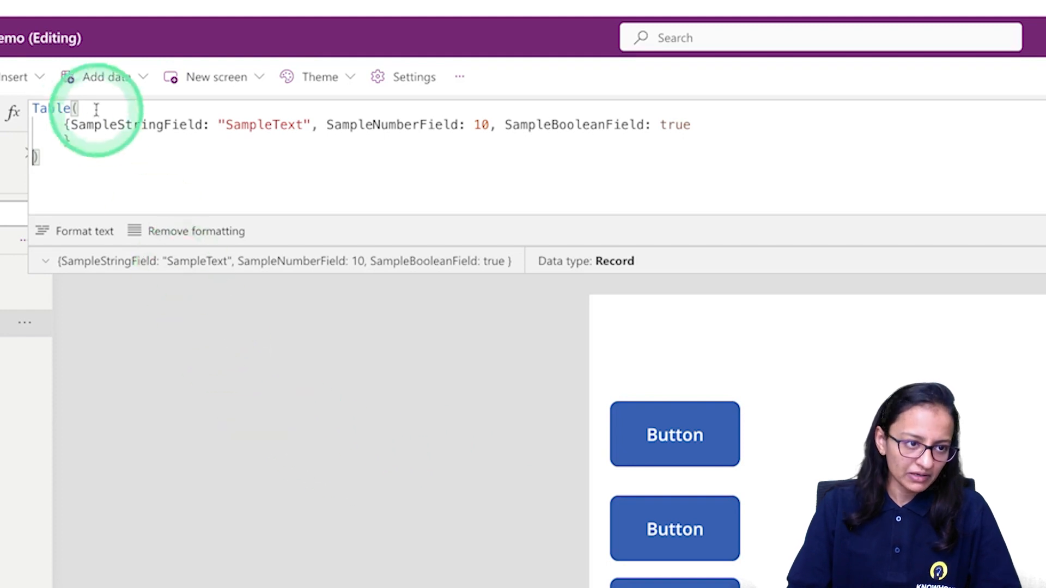
- Break the sample record in the Menu formula so that each of its three fields stands on its own line
click(71, 125)
key(Return)
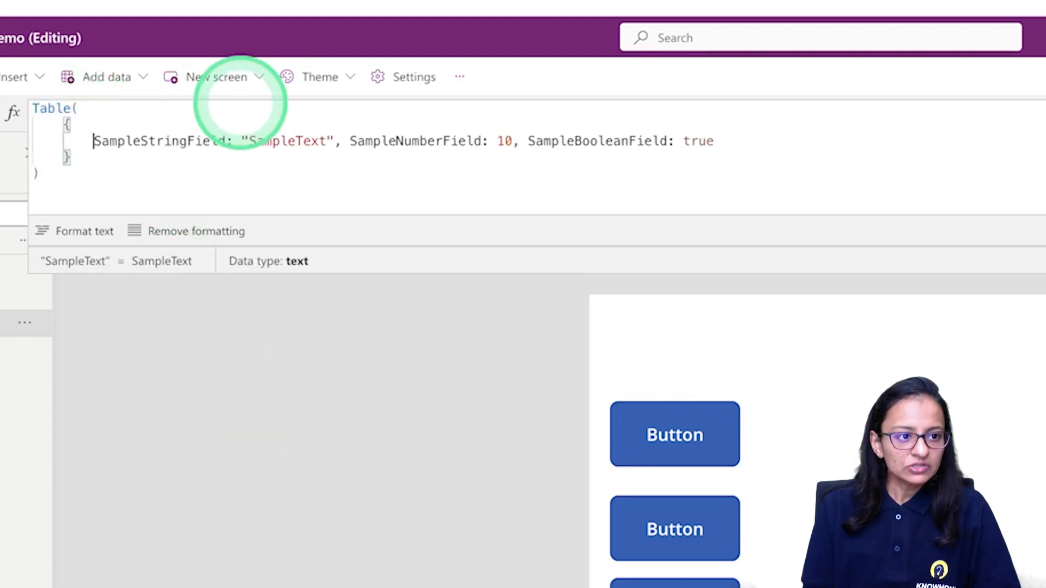
click(350, 140)
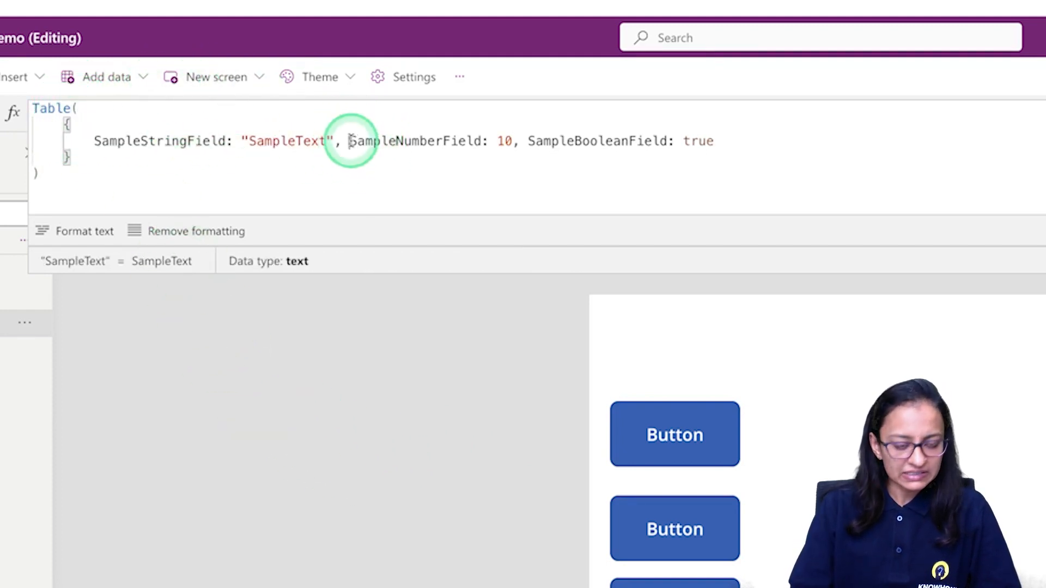
key(Return)
click(271, 160)
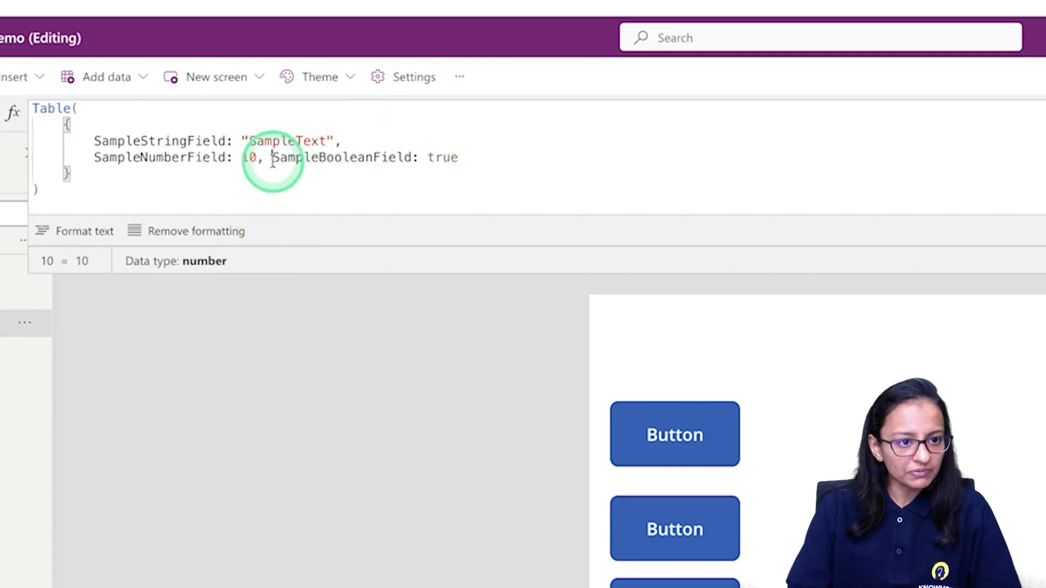
key(Return)
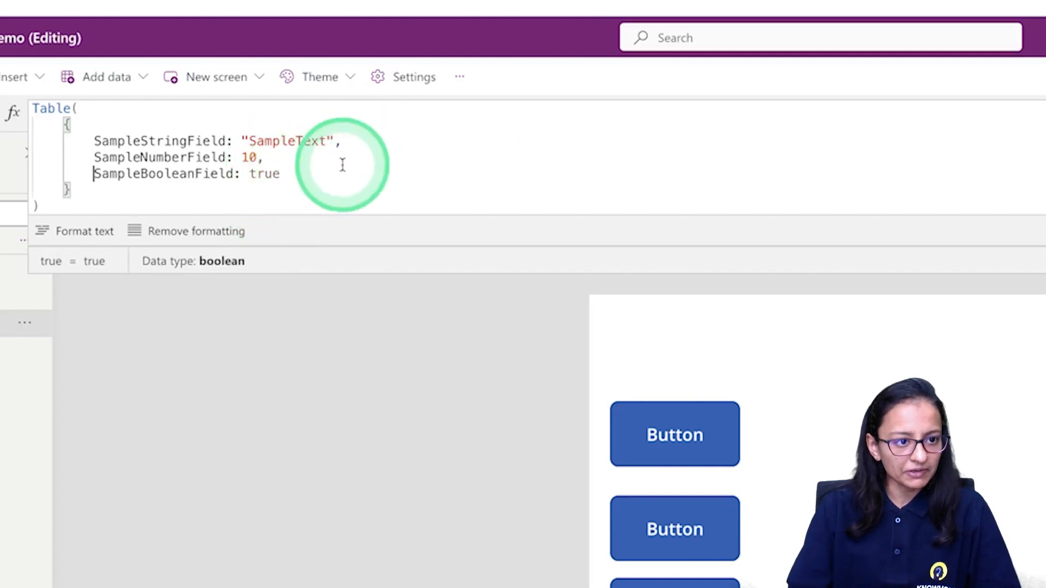
- Rename the record's SampleStringField to ID and set its value to the number 1
click(95, 140)
drag(94, 140, 226, 140)
key(BackSpace)
text(ID)
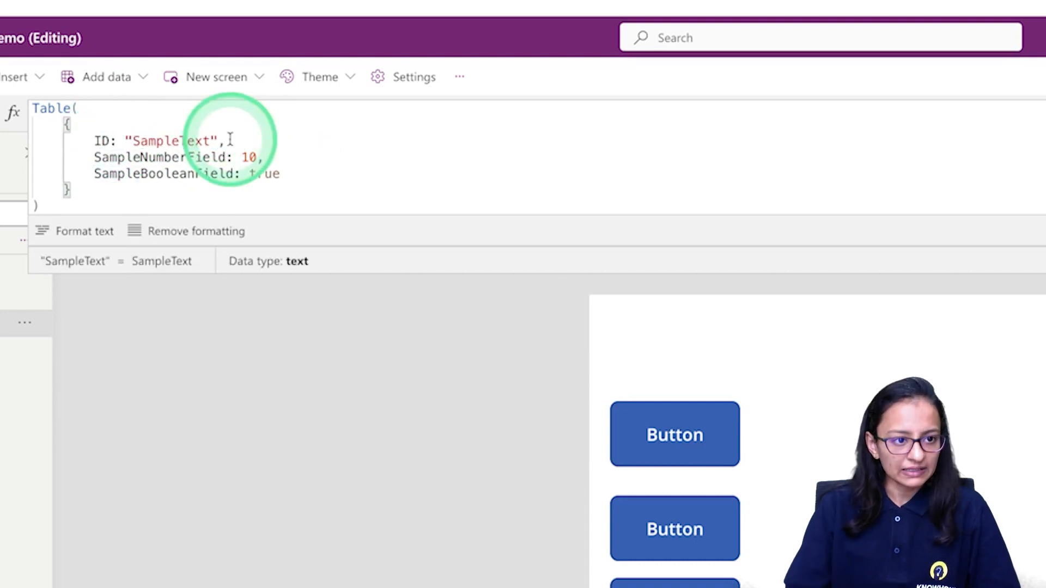
double_click(188, 141)
text(\)
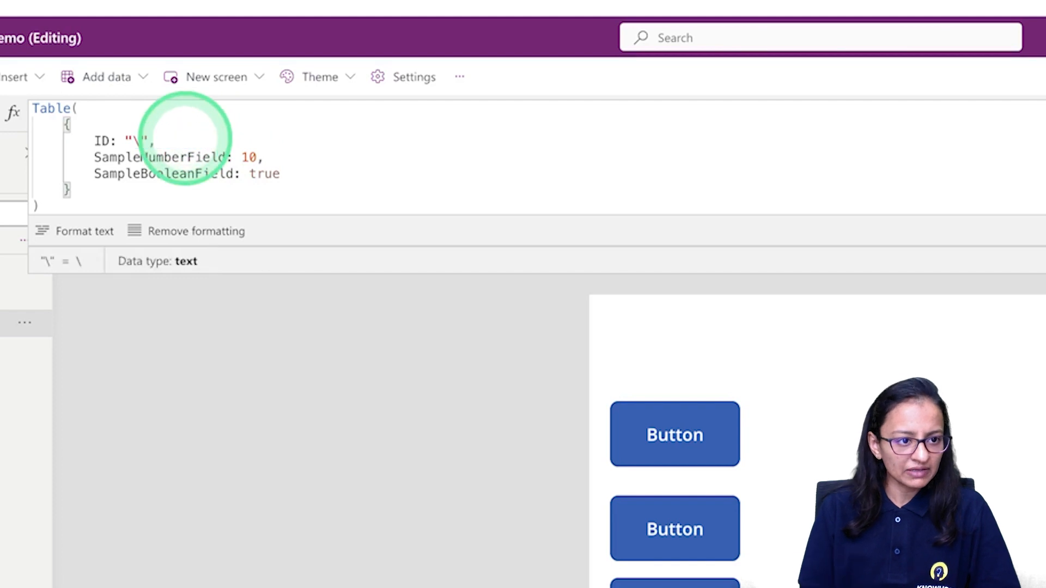
key(BackSpace)
text(1)
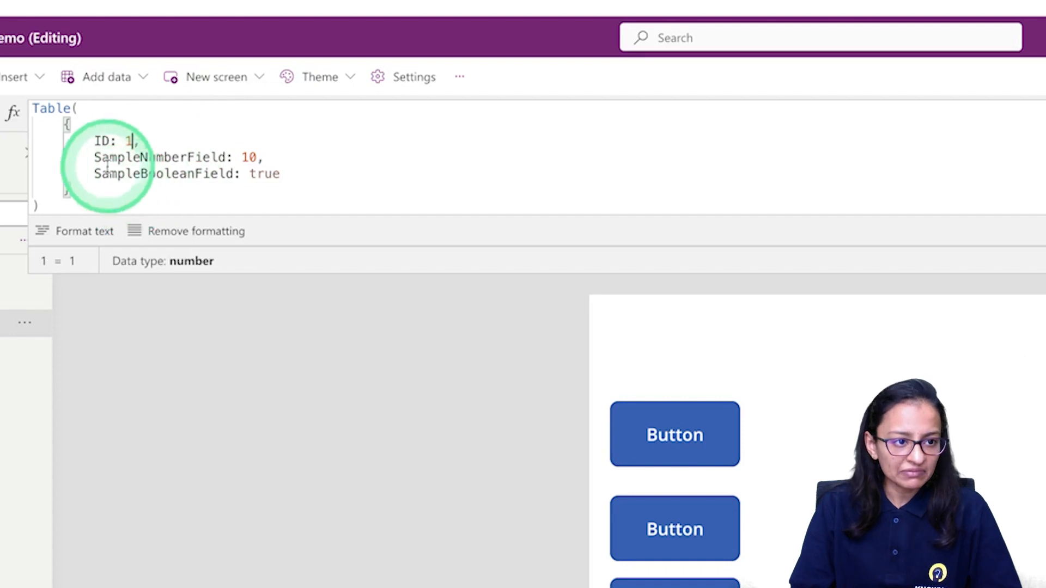
- Rename SampleNumberField in the record to Screen_lable and set its value to "Home"
drag(94, 158, 228, 155)
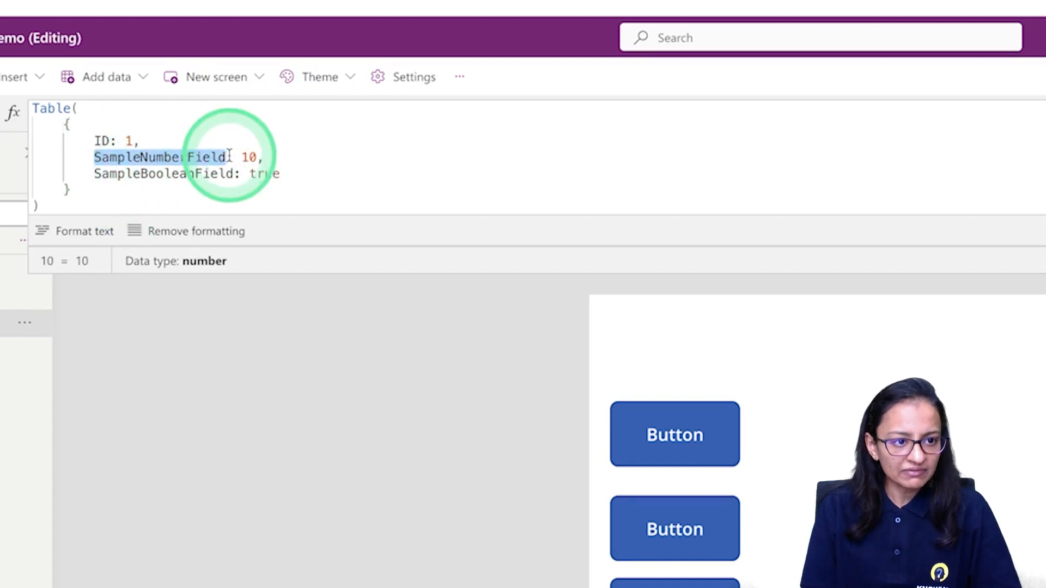
text(Screen_name)
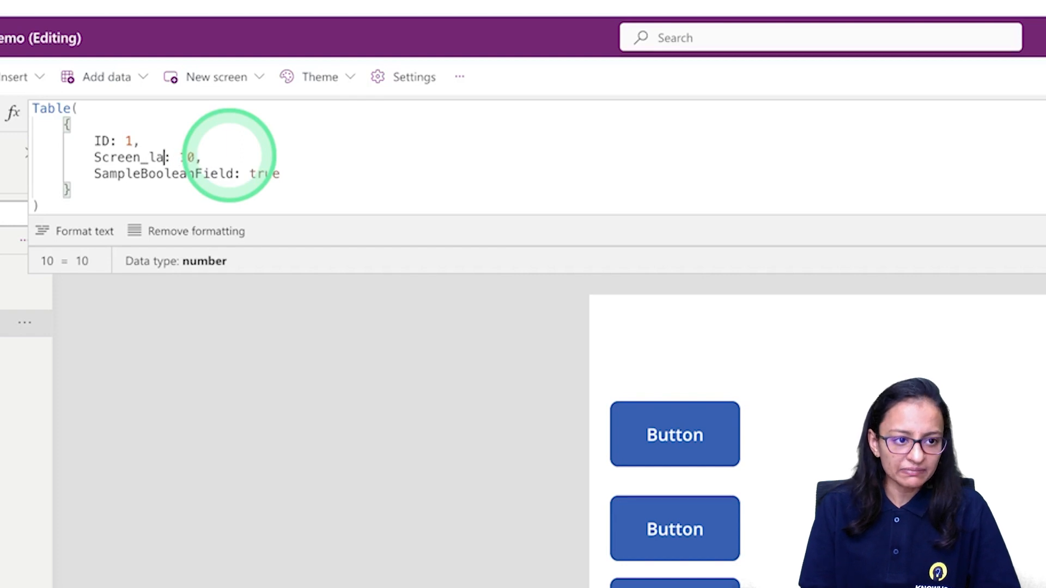
click(218, 157)
key(BackSpace)
key(BackSpace)
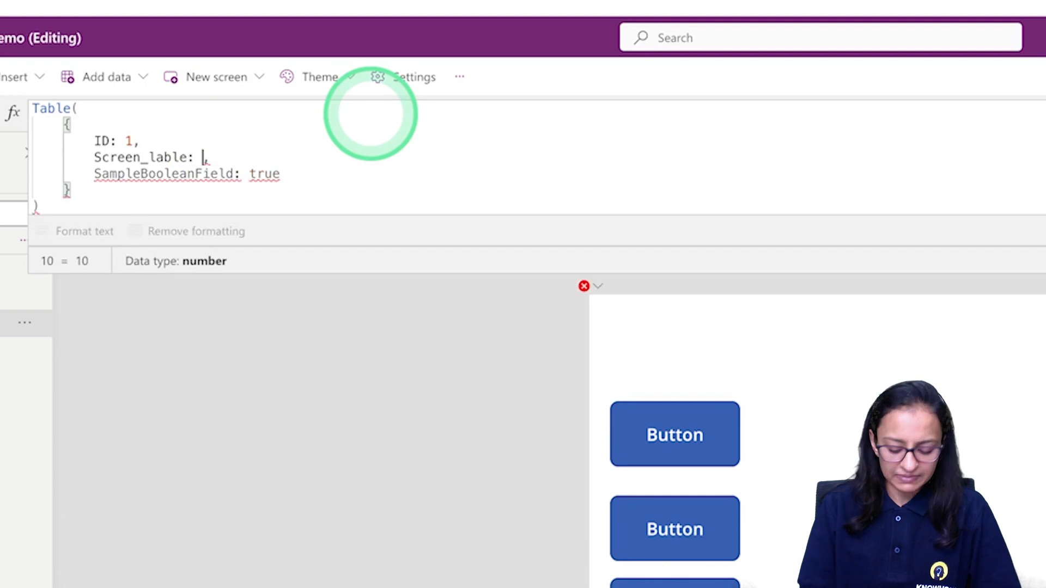
text("")
text(Home")
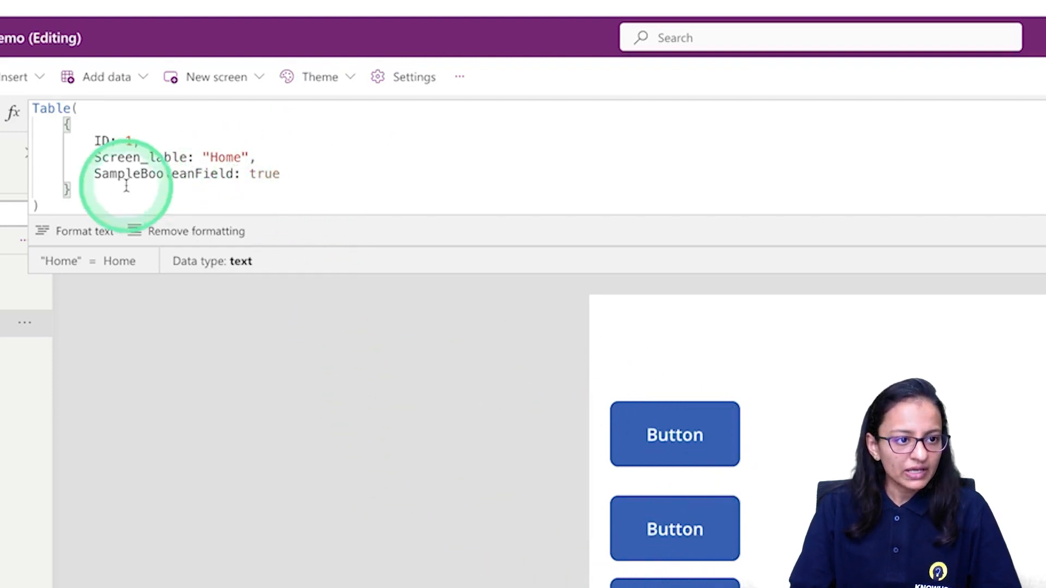
- Replace the SampleBooleanField entry with a screen_name field set to App.ActiveScreen
drag(95, 174, 280, 173)
key(BackSpace)
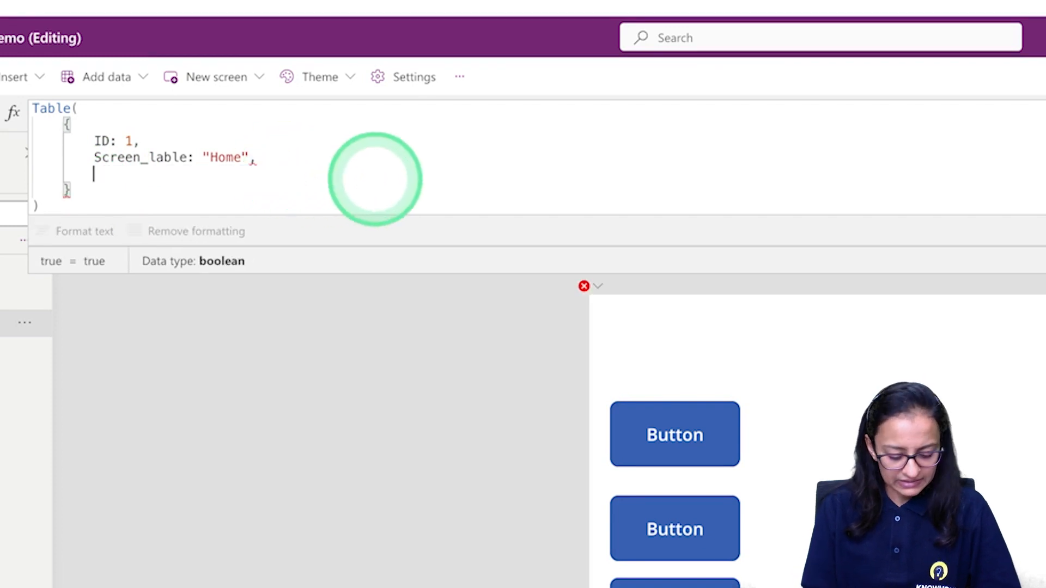
text(sce)
text(reen_name:)
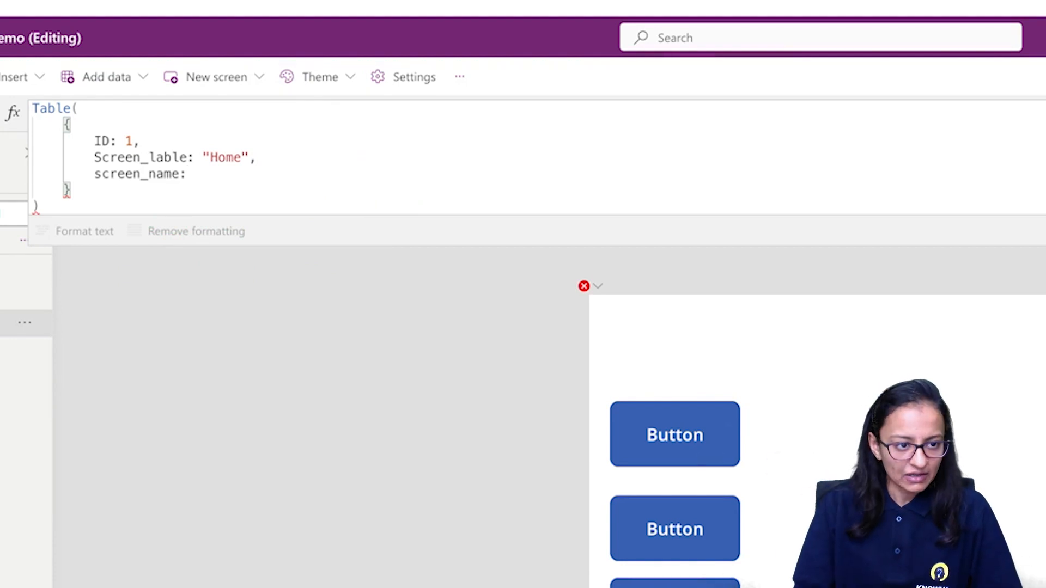
text(app)
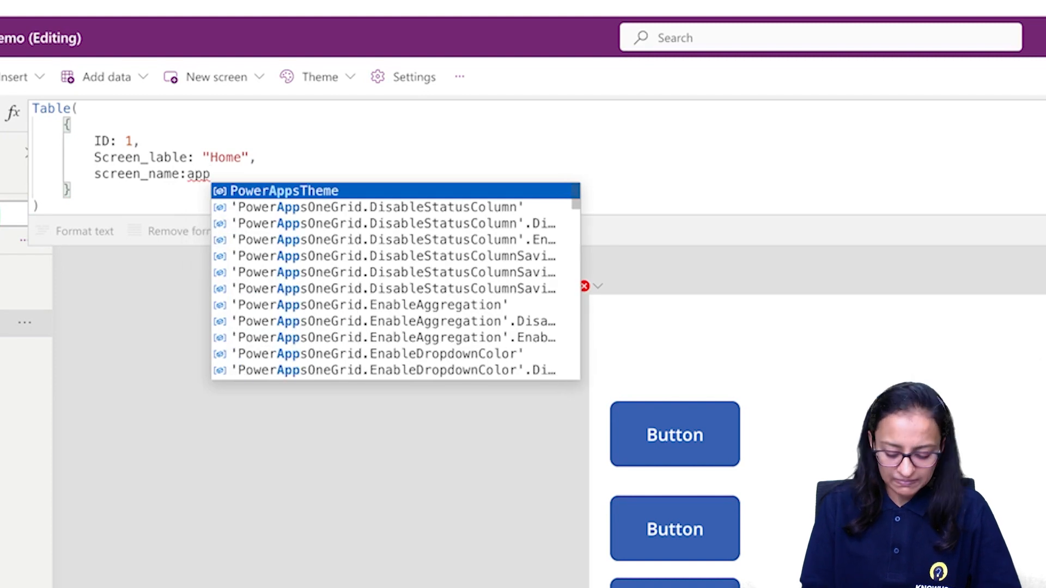
text(.ac)
key(Tab)
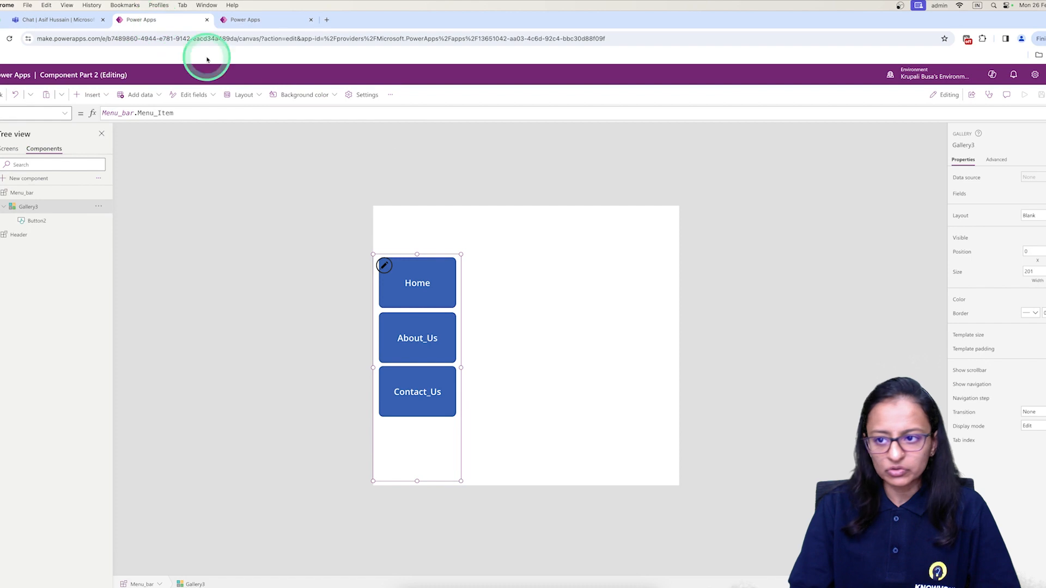
- Preview Component Part 2 from its Home screen and try the Home, About_Us and Contact_Us menu buttons, then close the preview
click(741, 212)
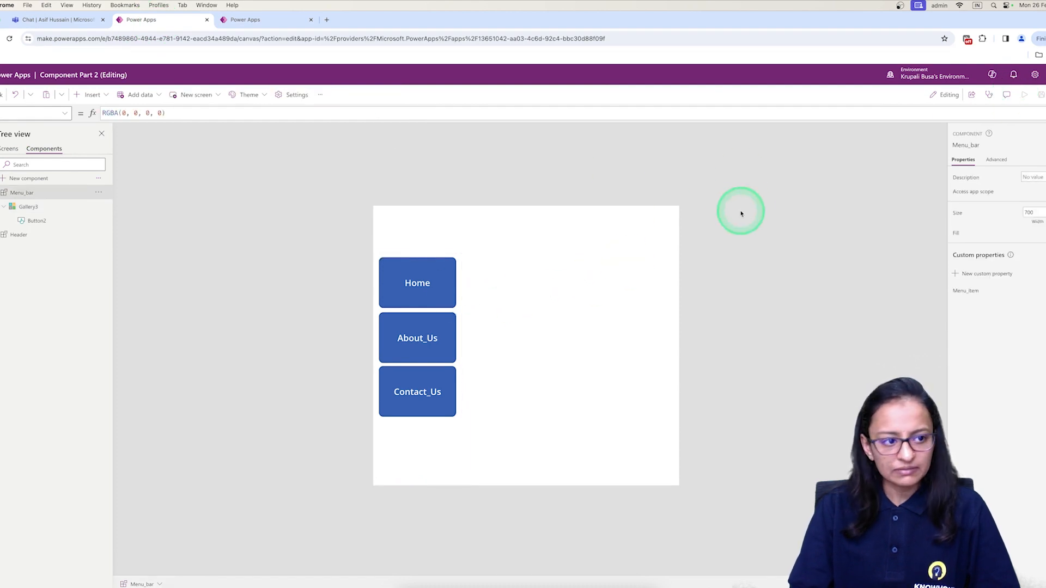
click(7, 150)
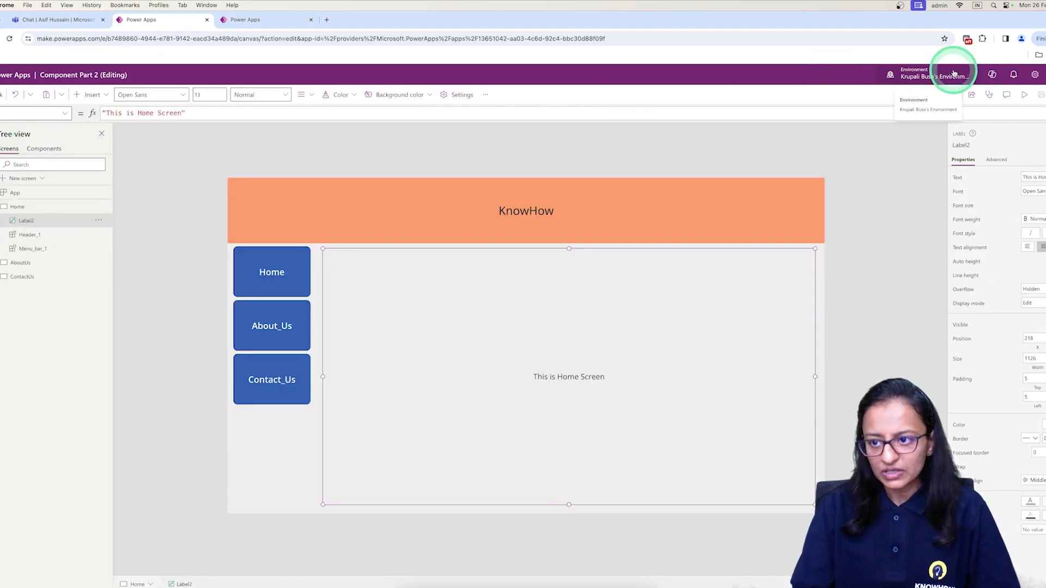
click(1023, 97)
click(199, 242)
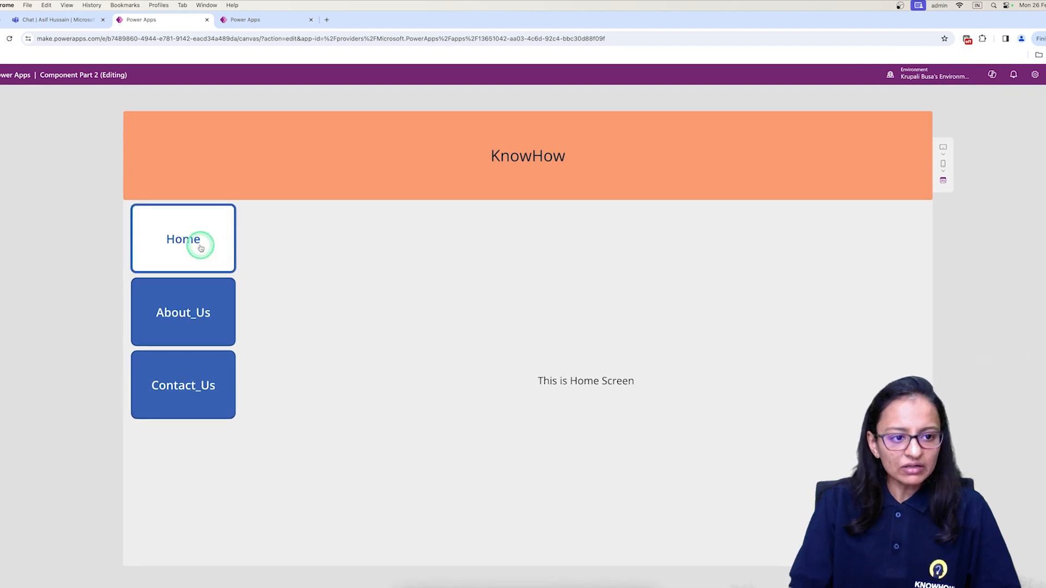
click(182, 312)
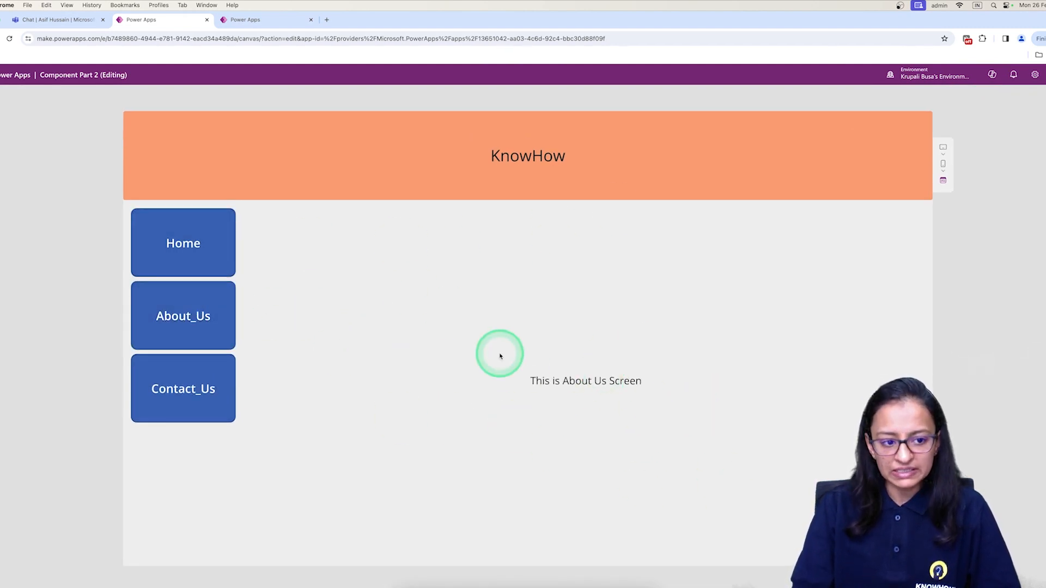
click(207, 399)
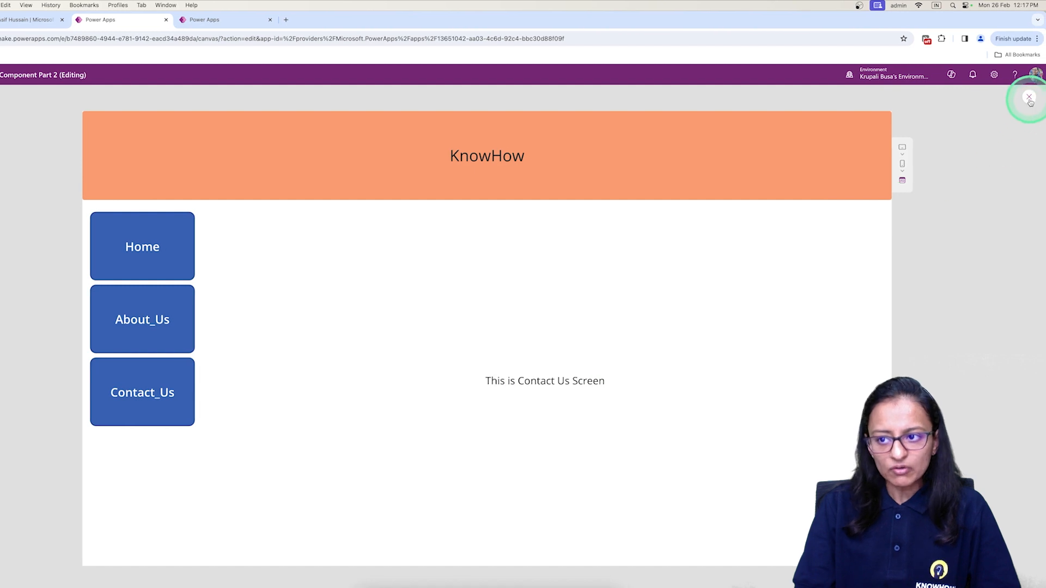
click(1029, 99)
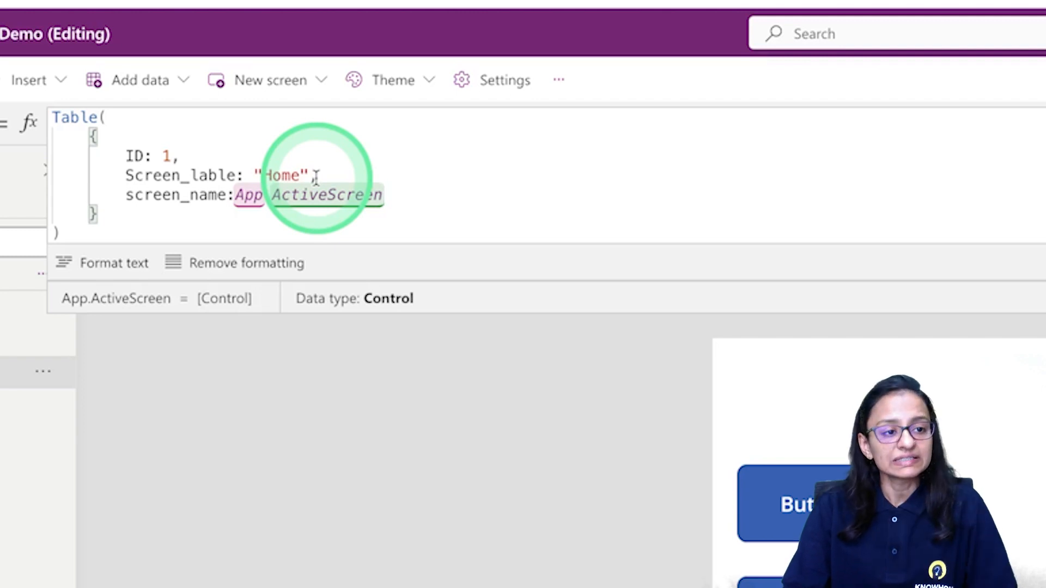
- Duplicate the Home record as a second record in the Menu table, with ID 2 and Screen_lable "Contact Us"
drag(74, 140, 105, 215)
key(ctrl+c)
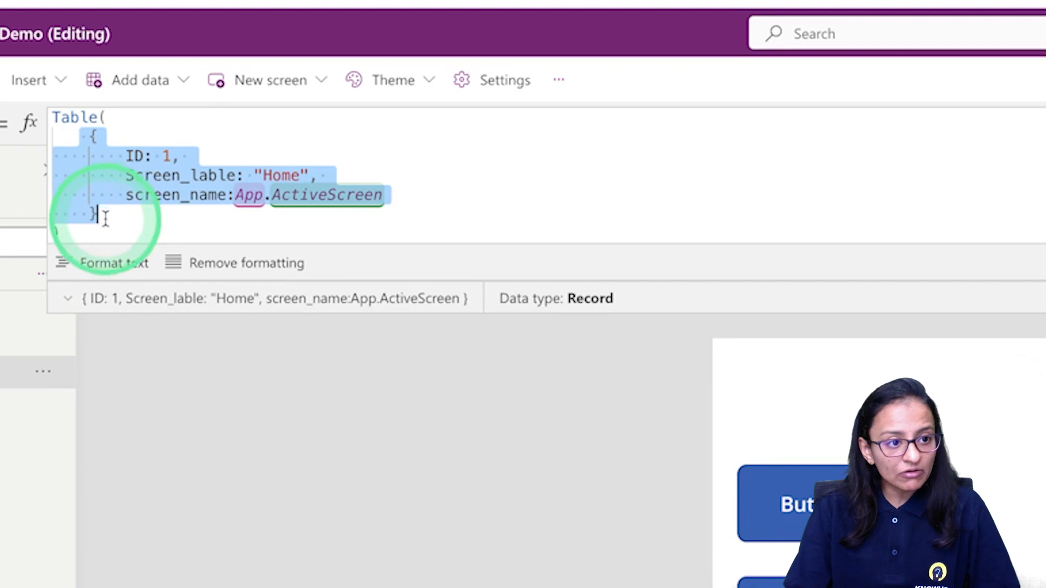
click(106, 215)
key(Return)
text(,)
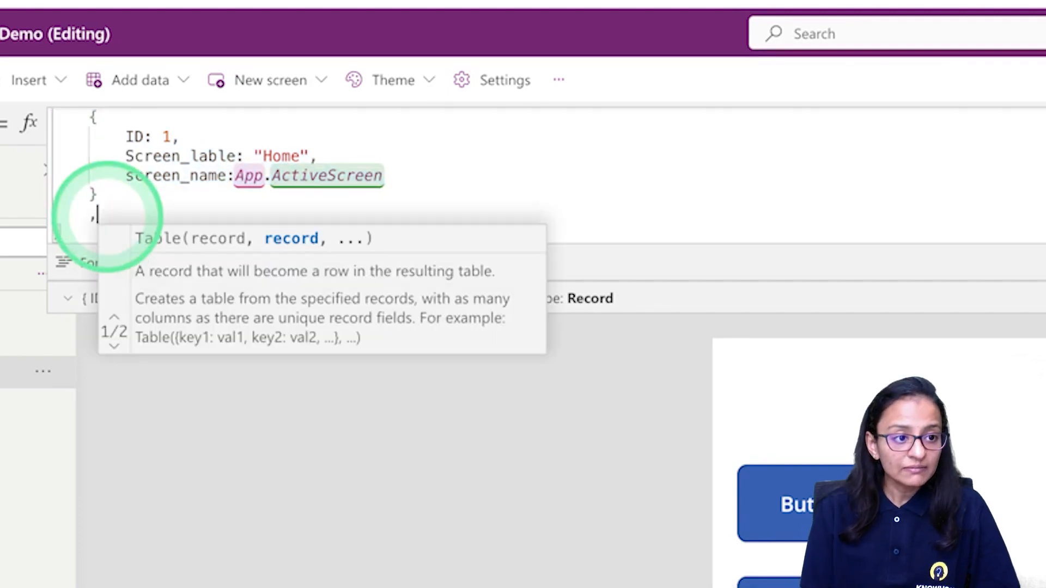
key(Return)
key(ctrl+v)
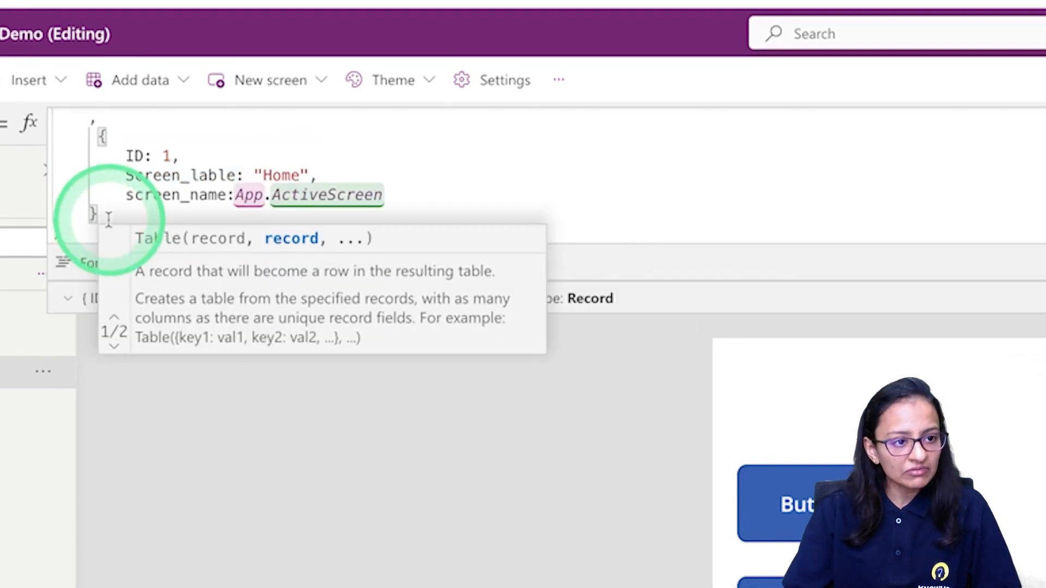
text(2)
double_click(281, 175)
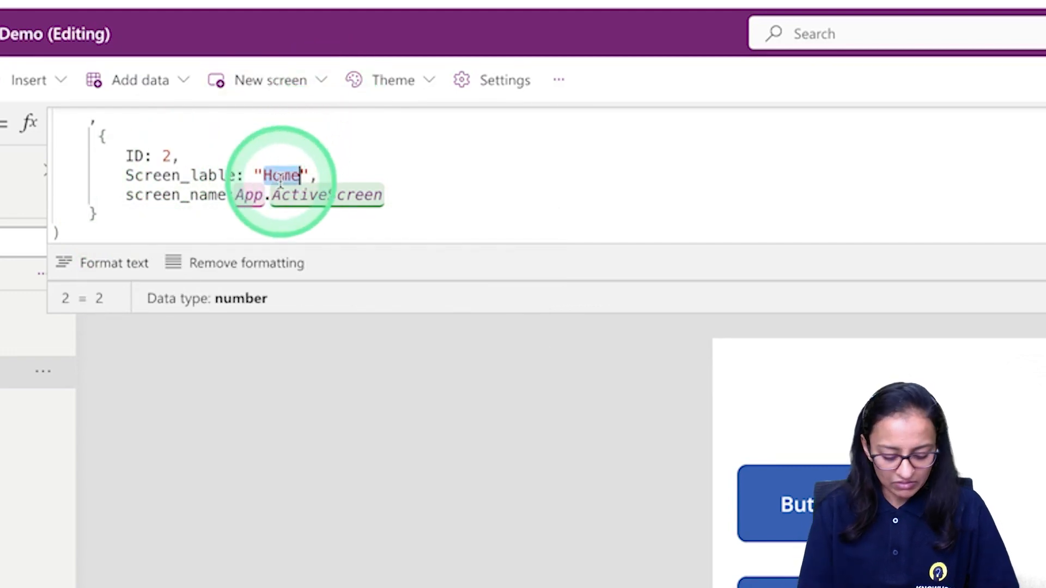
text(Contact Us)
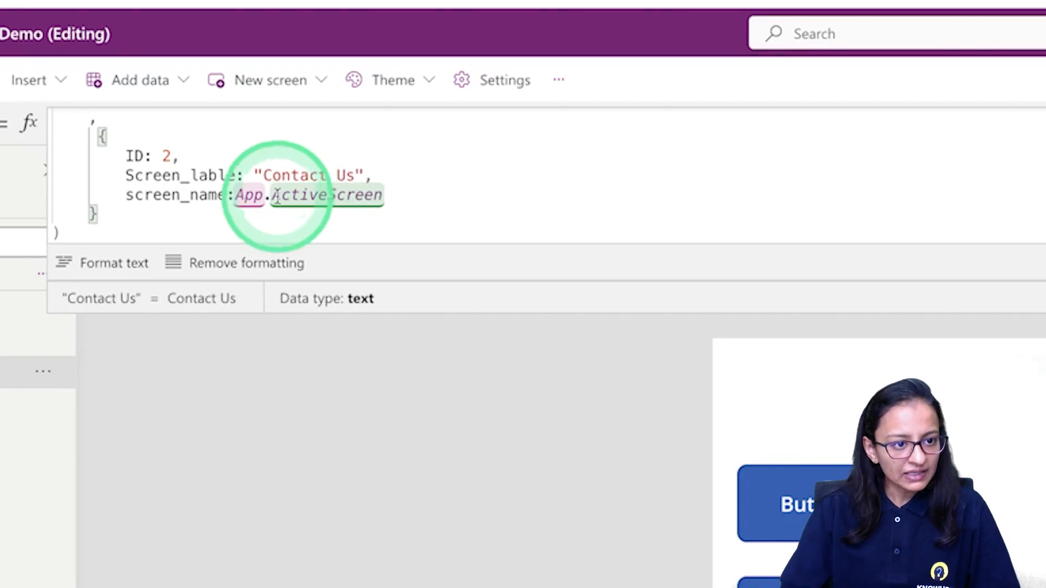
- Add a third copy of the record to the Menu table with ID 3 and Screen_lable "About Us", and save the app
click(140, 217)
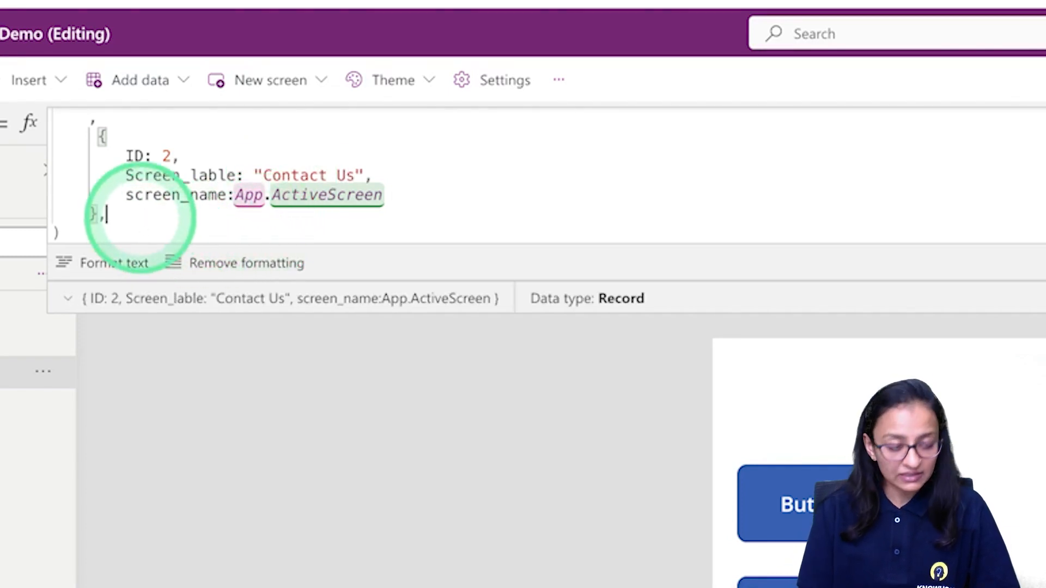
key(Return)
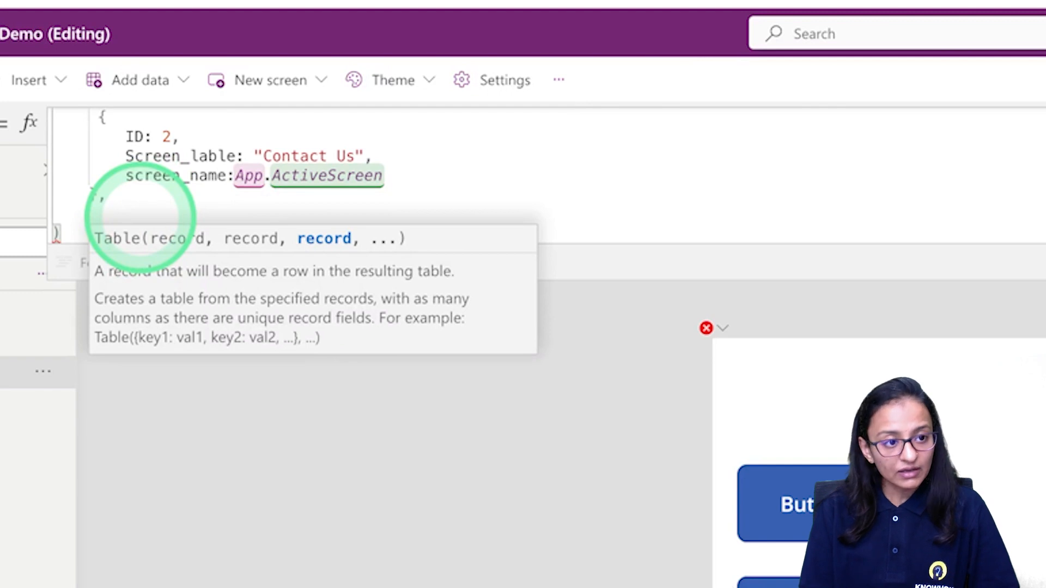
key(ctrl+v)
click(170, 157)
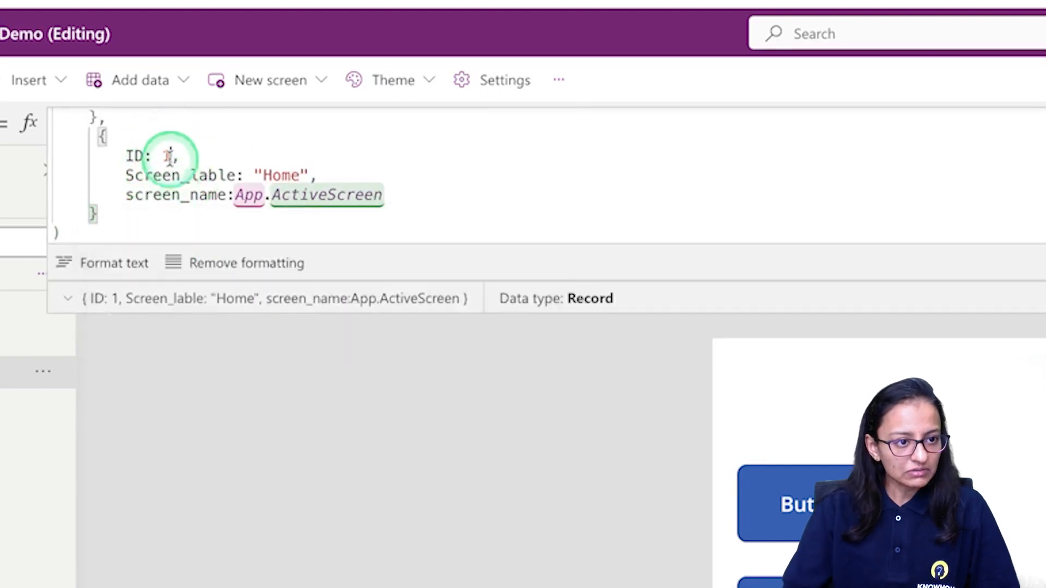
key(BackSpace)
text(2)
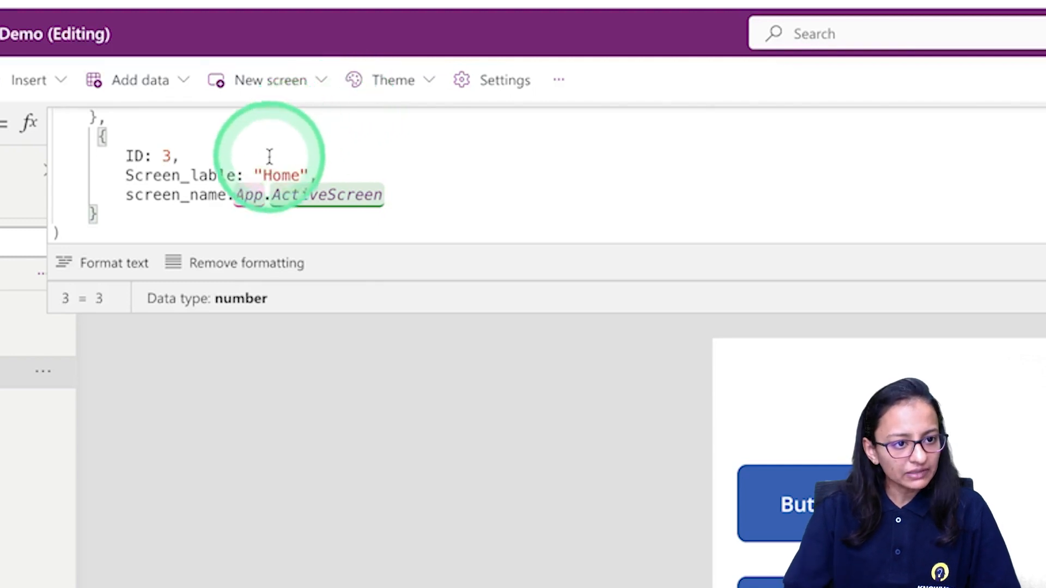
double_click(283, 174)
text(About Us)
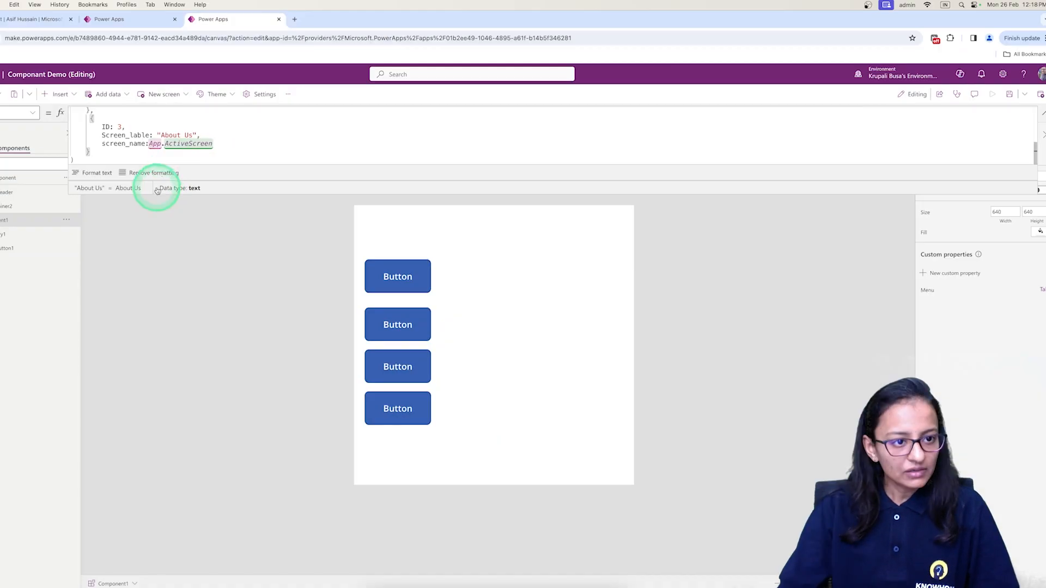
click(1009, 95)
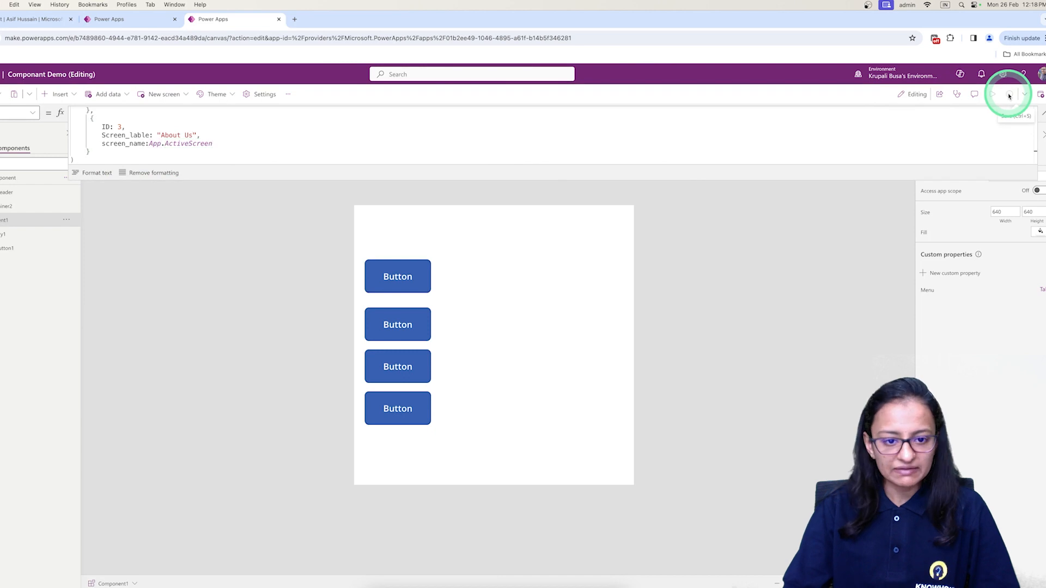
click(550, 360)
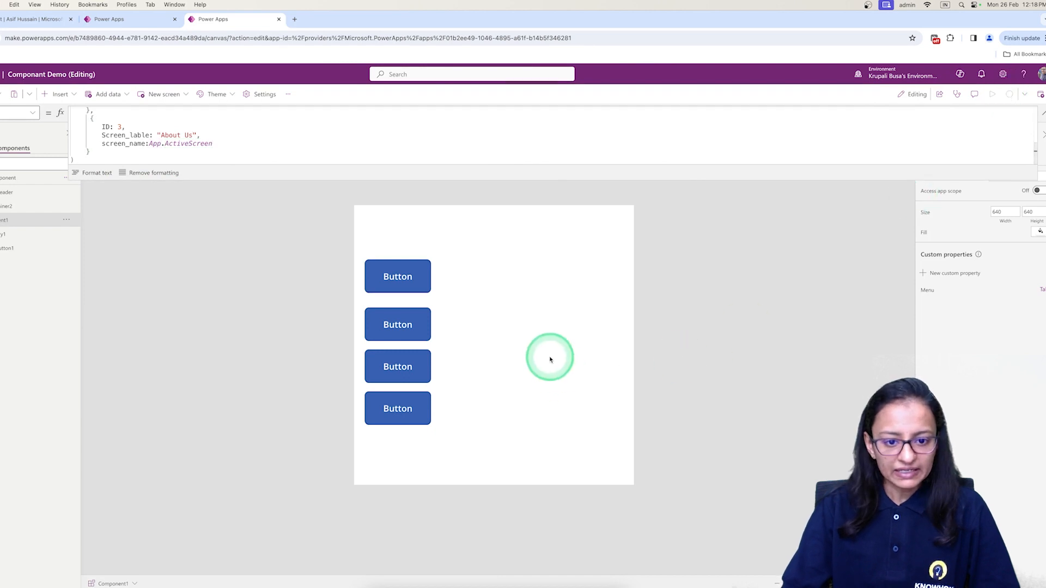
- Rename Component1 to menu_item
click(432, 375)
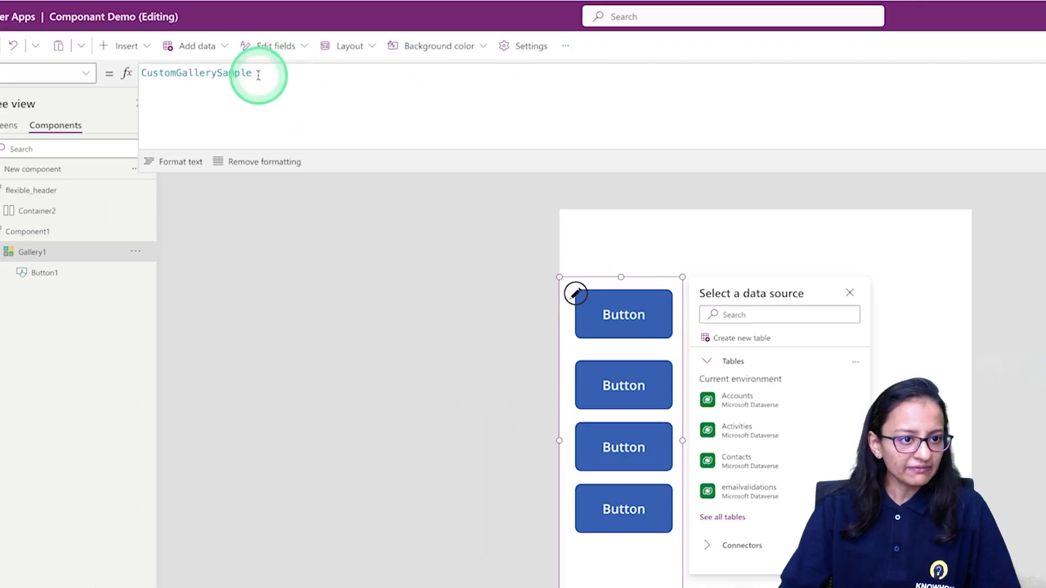
drag(149, 114, 49, 102)
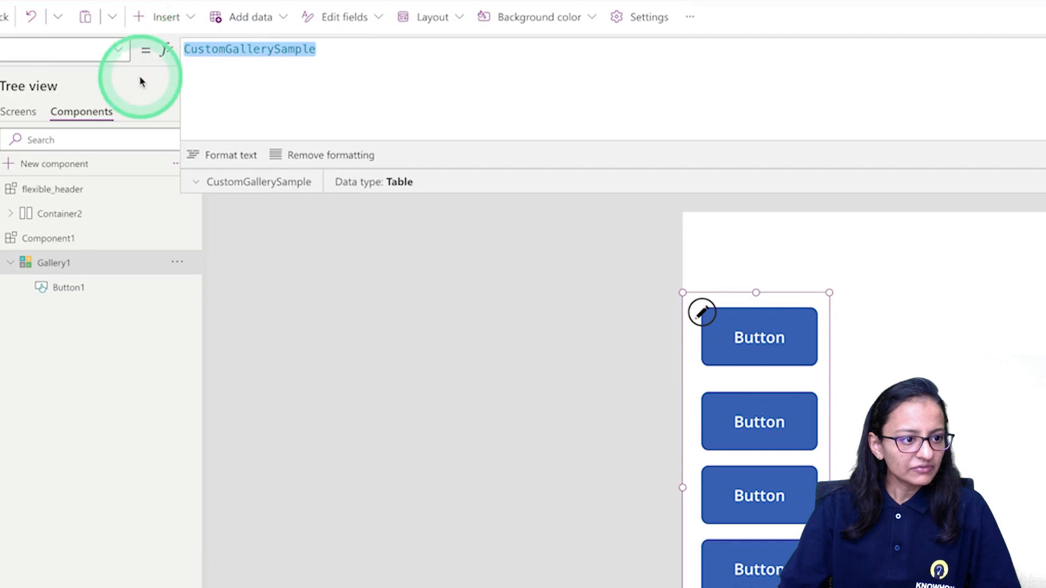
click(76, 239)
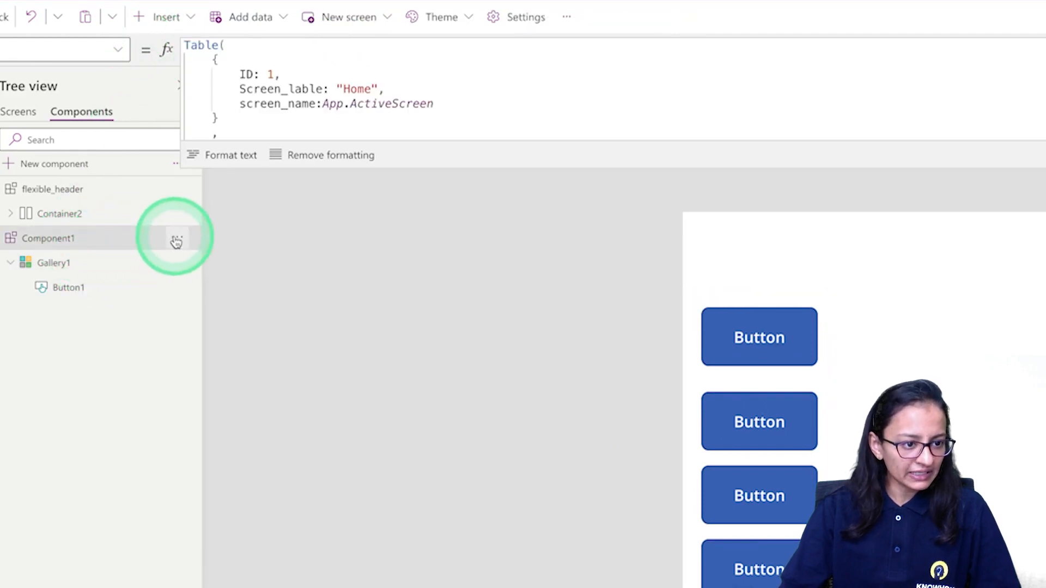
click(177, 238)
click(214, 375)
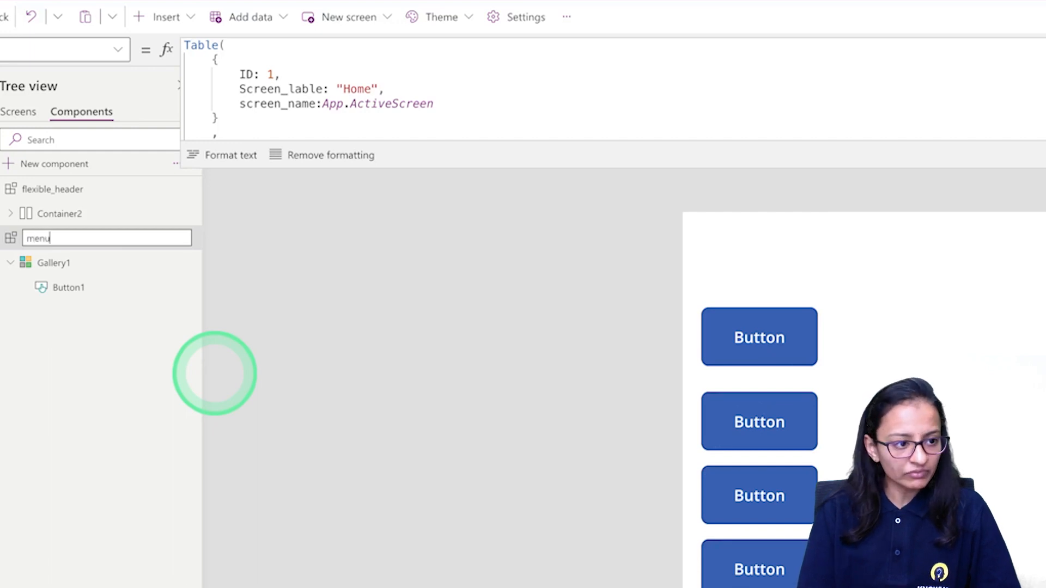
key(Return)
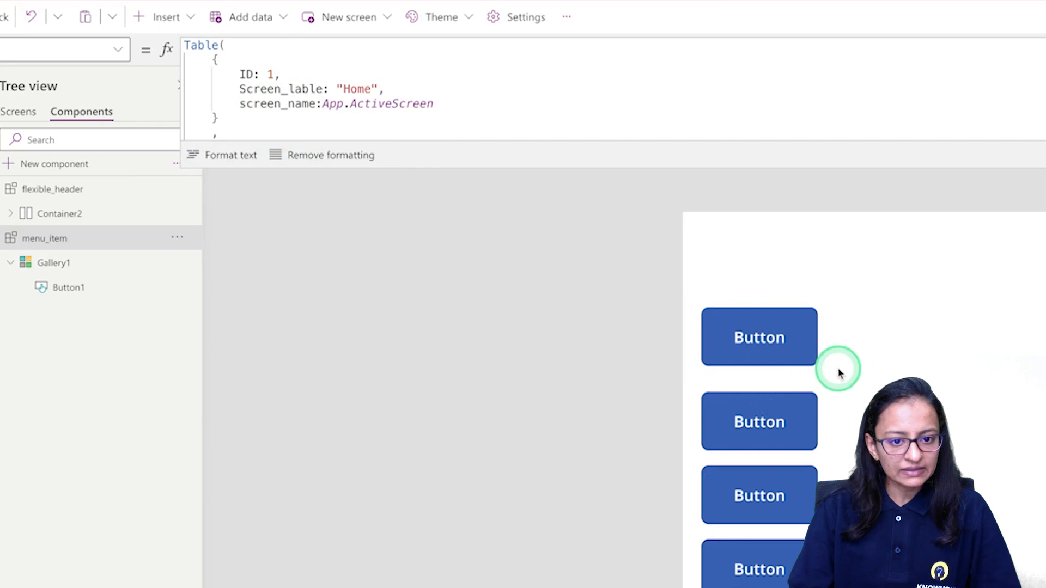
- Replace the Items formula of Gallery1 with menu_item.Menu
click(816, 419)
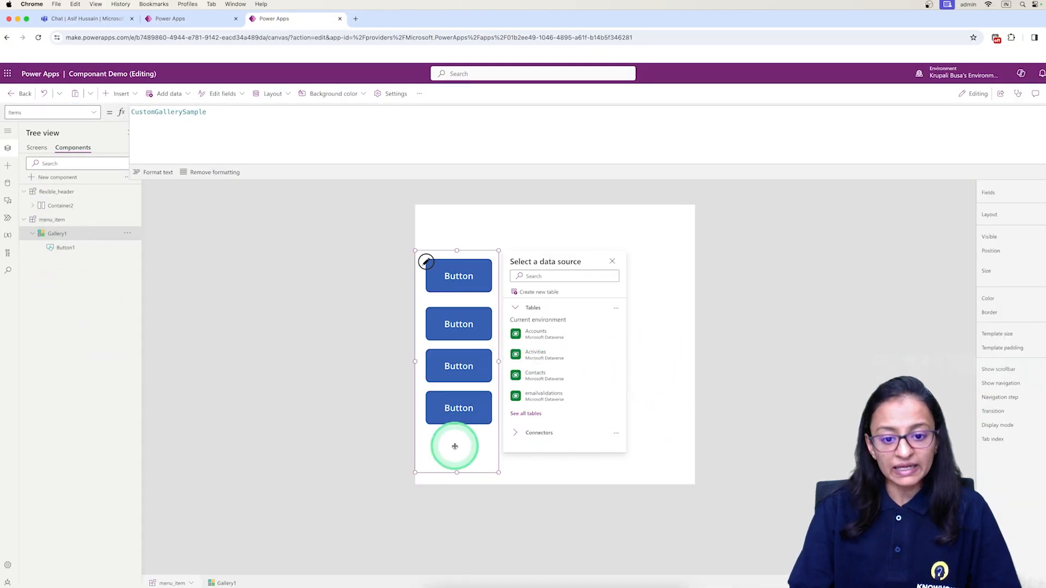
click(819, 390)
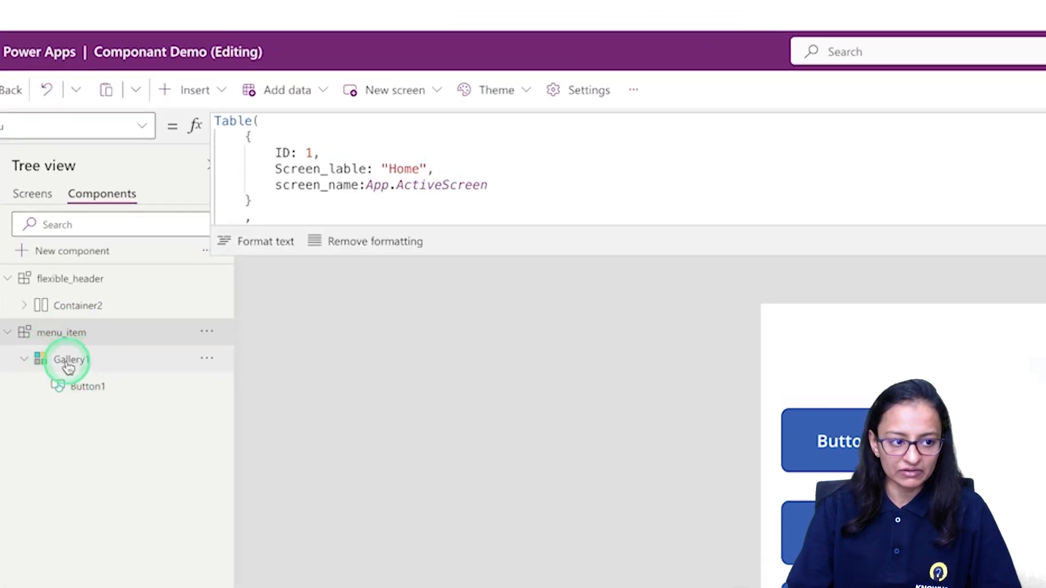
click(53, 237)
double_click(367, 131)
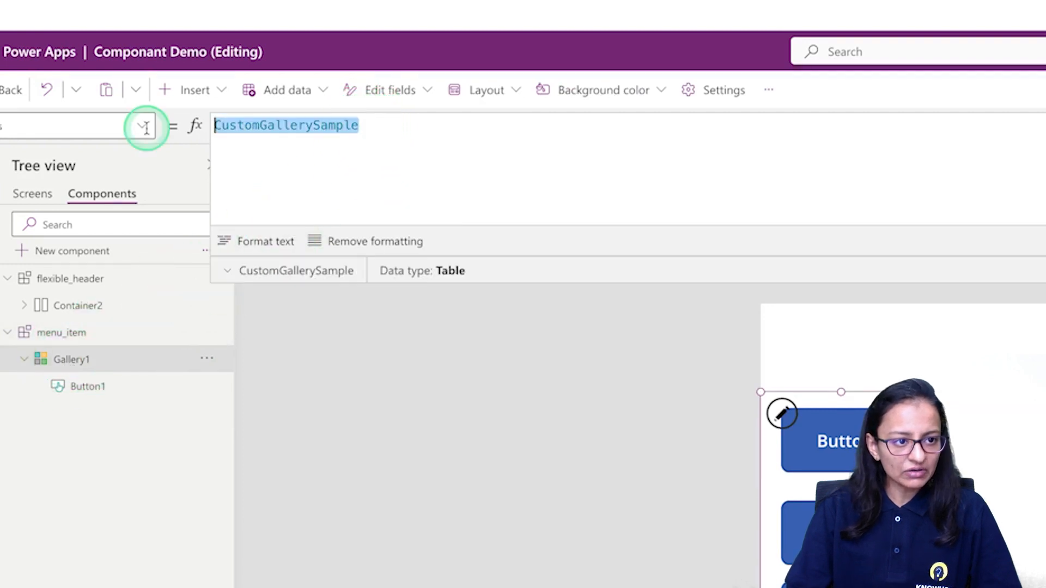
key(BackSpace)
text(me)
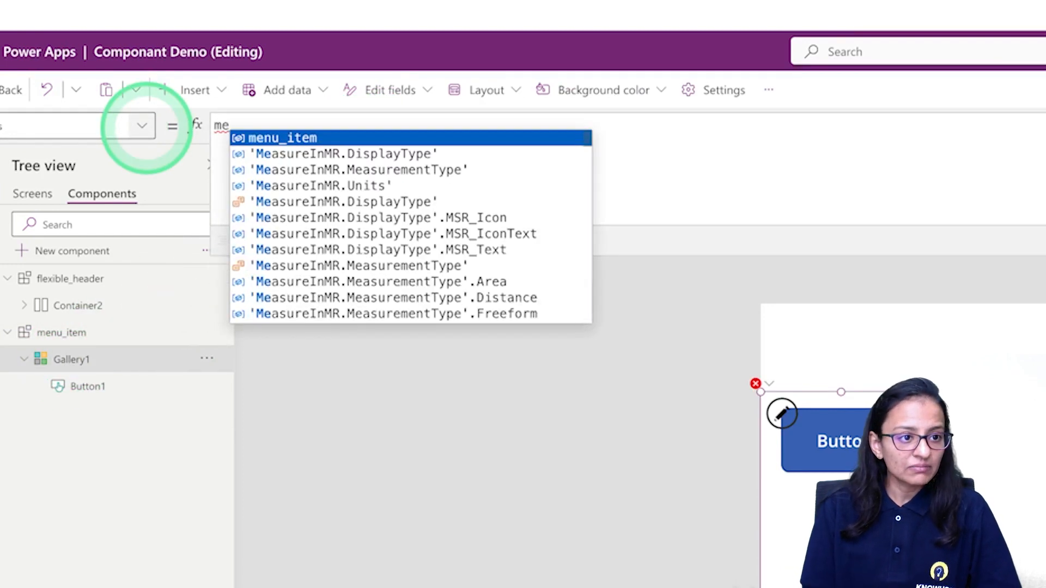
key(Tab)
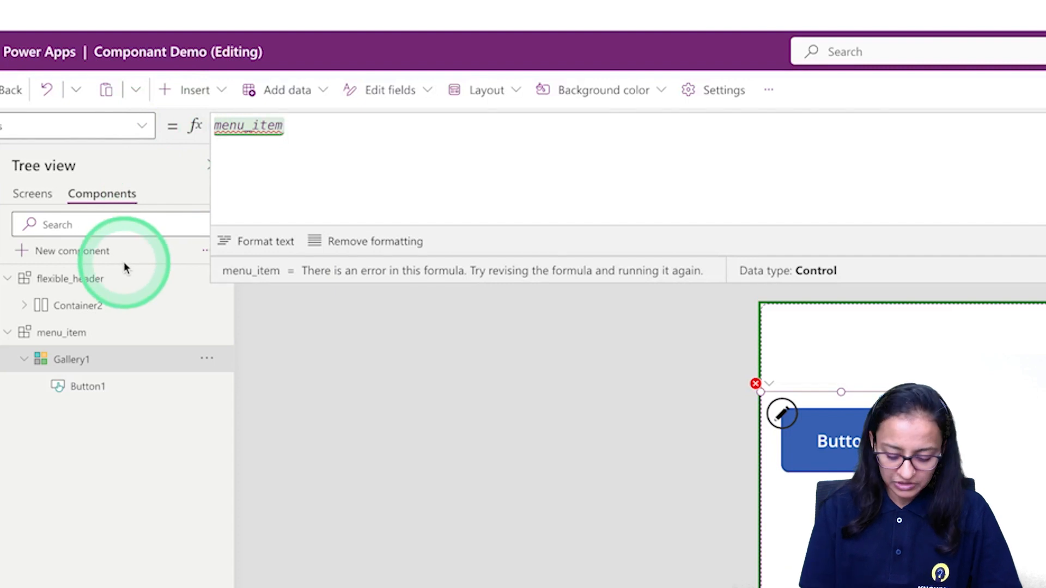
text(.)
key(Tab)
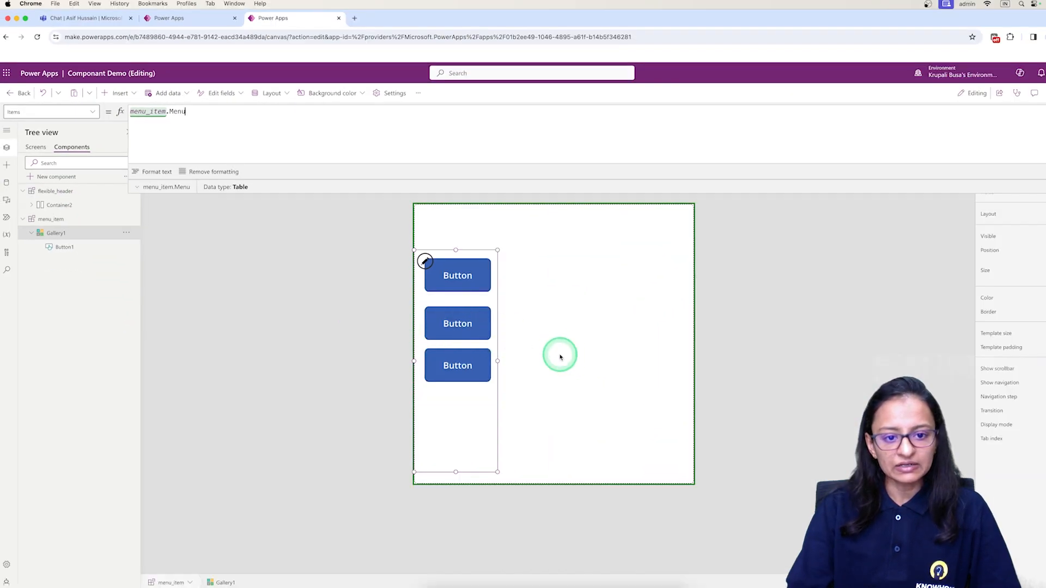
click(560, 356)
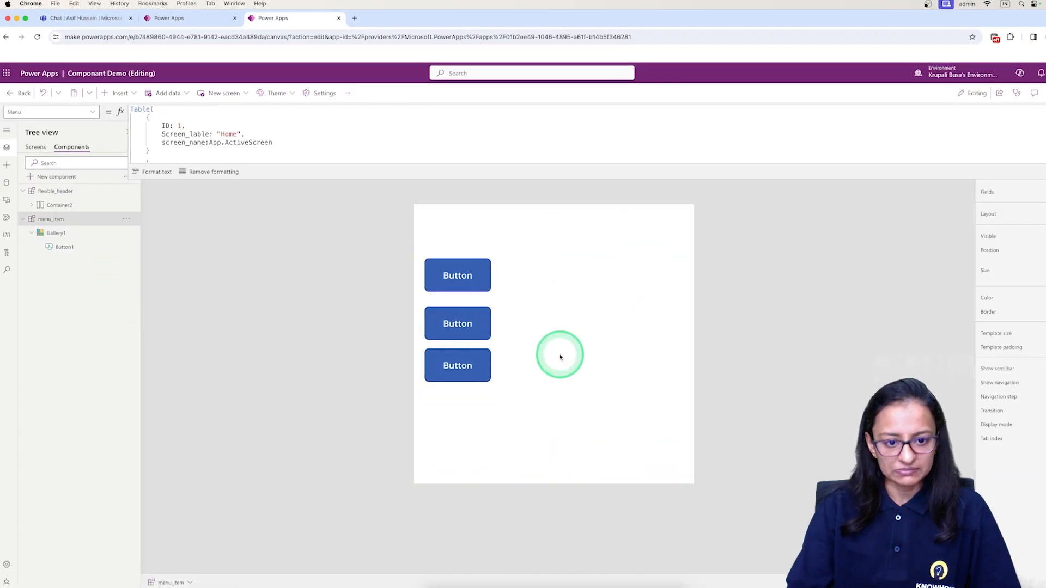
- Set the Text property of the gallery's Button1 to ThisItem.Screen_lable
click(459, 275)
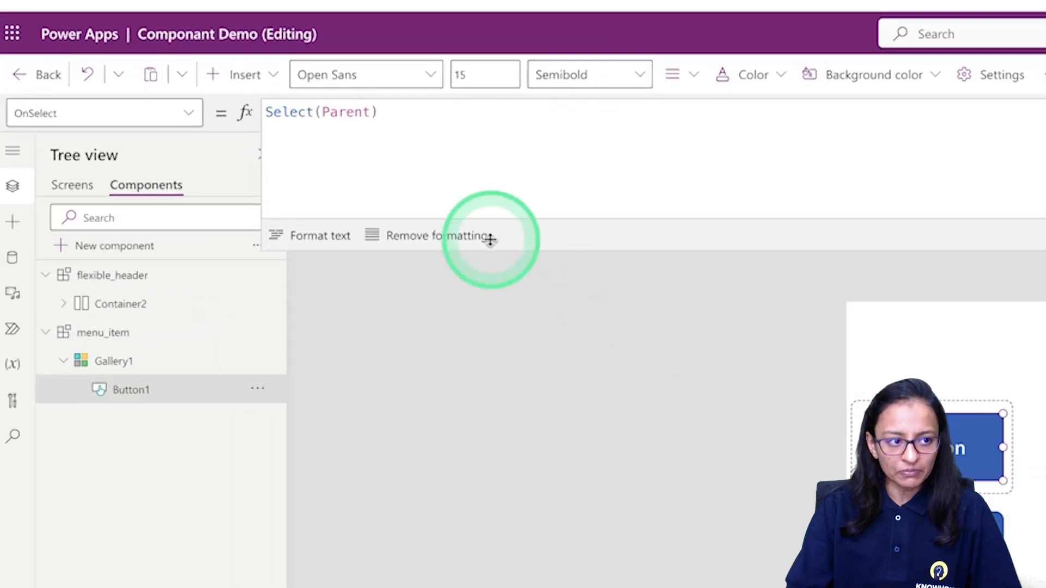
click(190, 115)
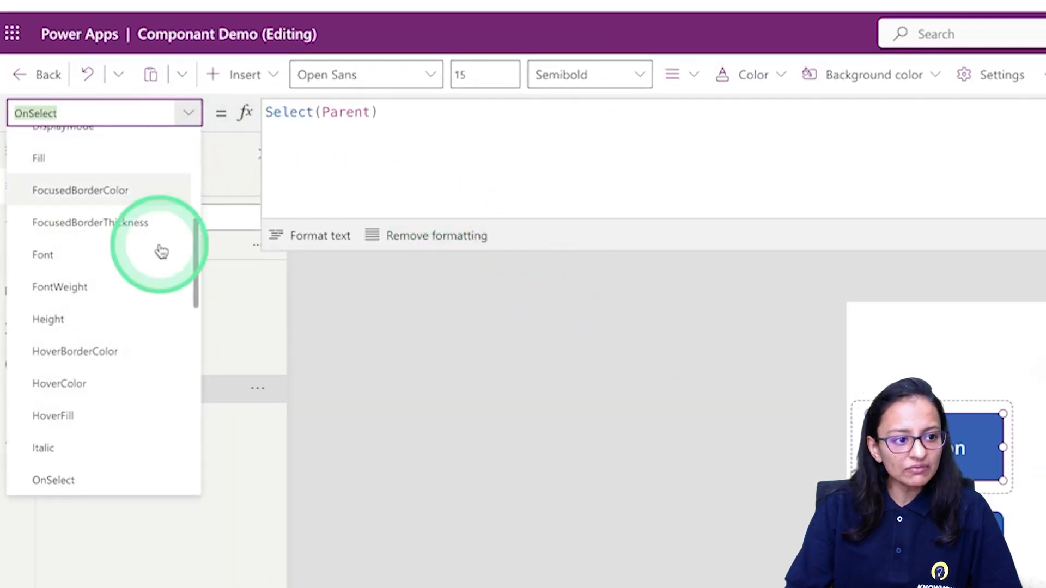
scroll(93, 298, up, 3)
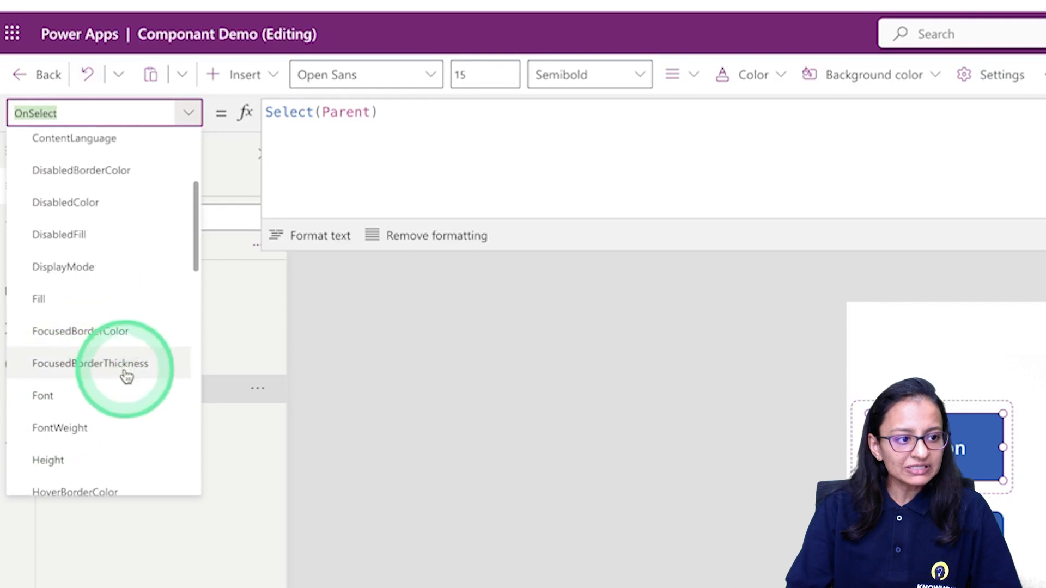
scroll(129, 400, up, 1)
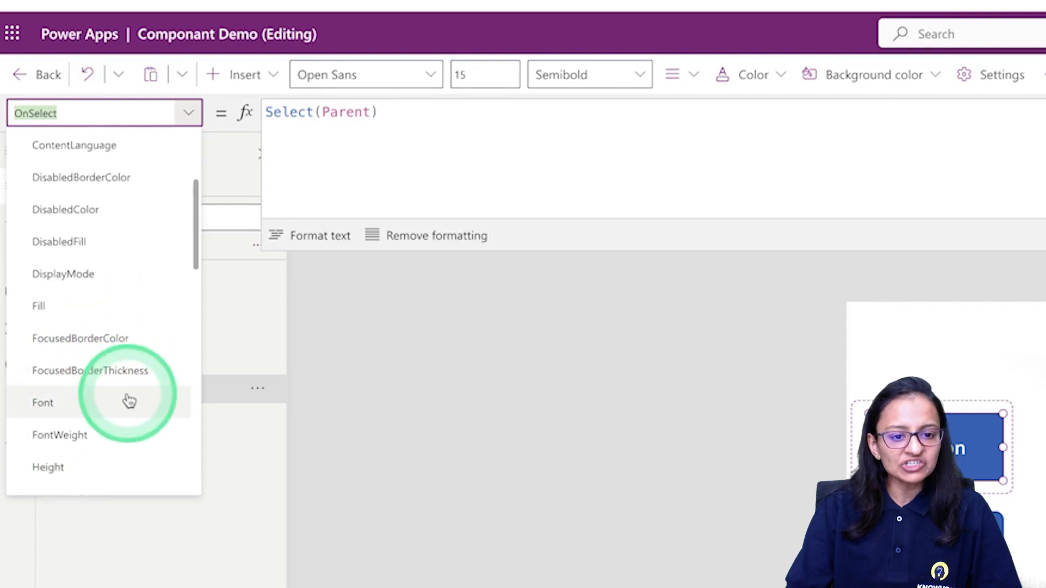
scroll(121, 375, down, 5)
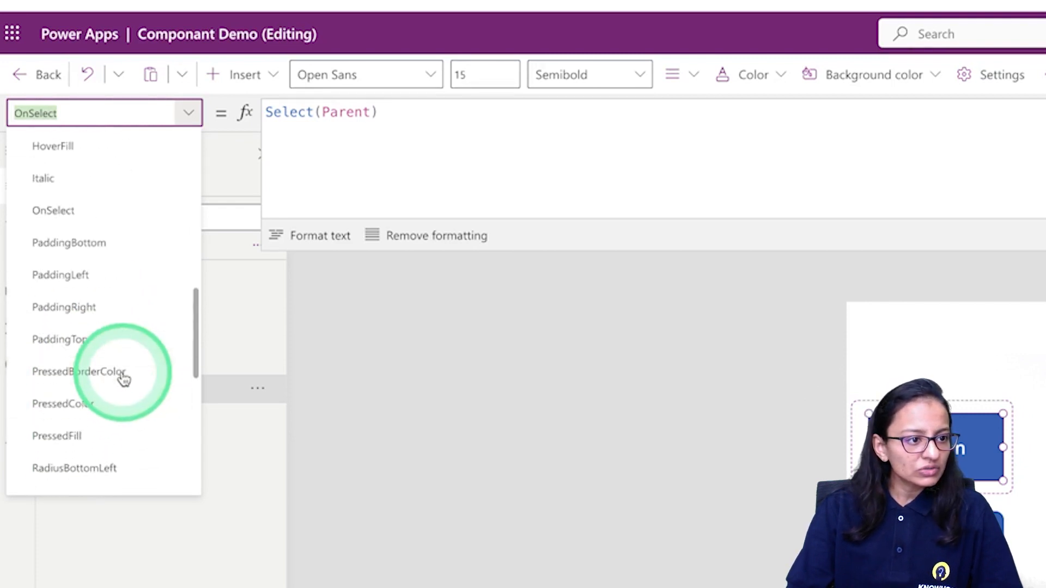
scroll(121, 365, down, 5)
scroll(109, 332, up, 3)
scroll(97, 289, down, 3)
click(87, 299)
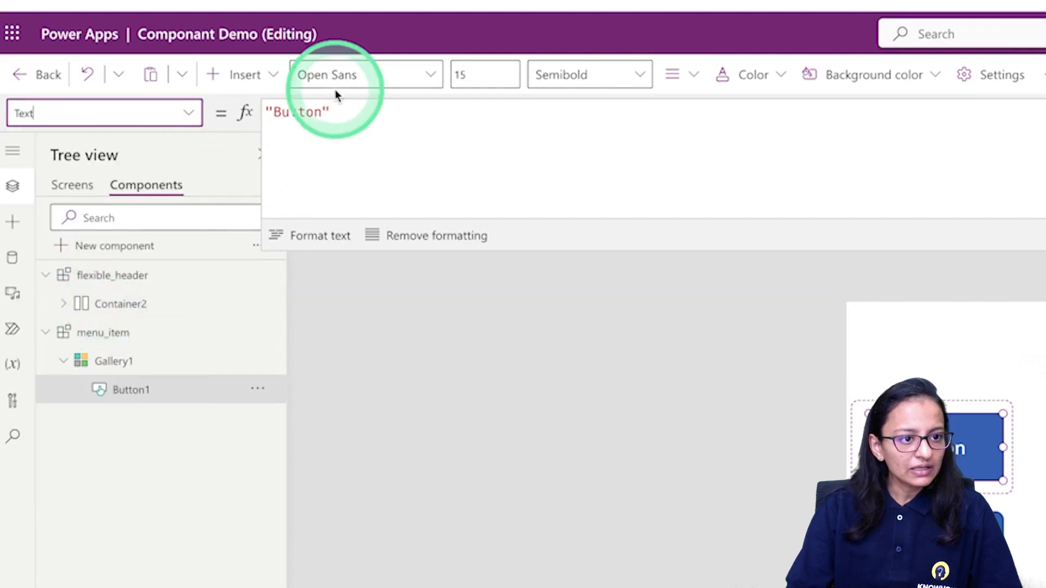
drag(346, 111, 227, 113)
text(this)
key(Tab)
text(.)
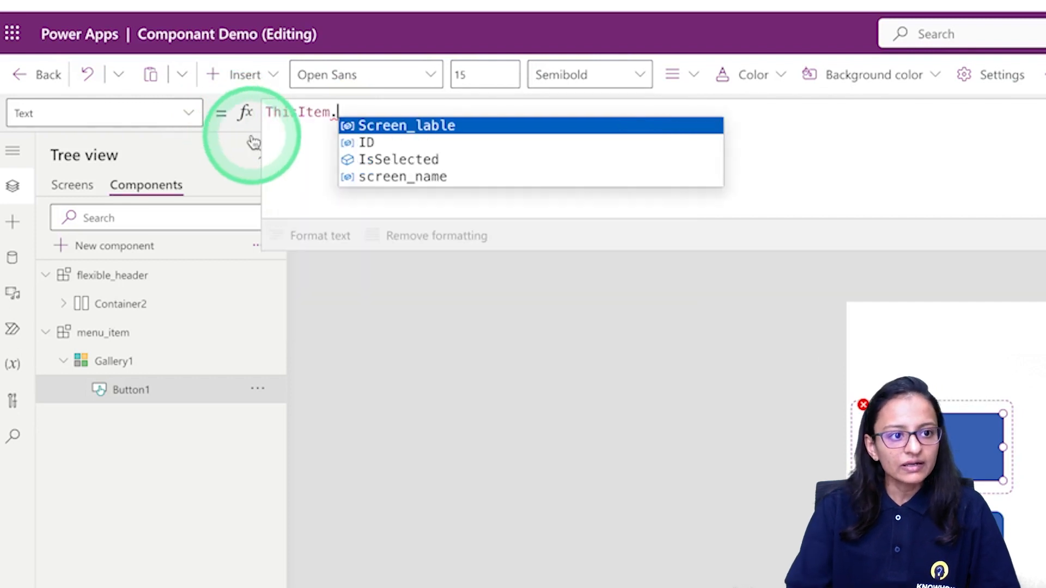
key(Return)
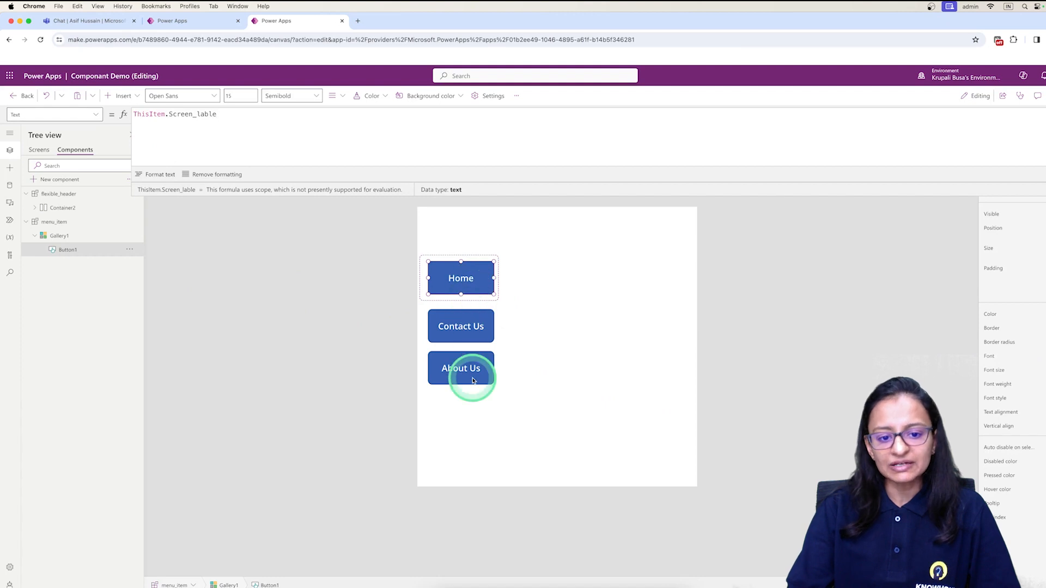
- Review the full Menu table formula of the menu_item component in an enlarged formula area, and collapse it again
click(534, 356)
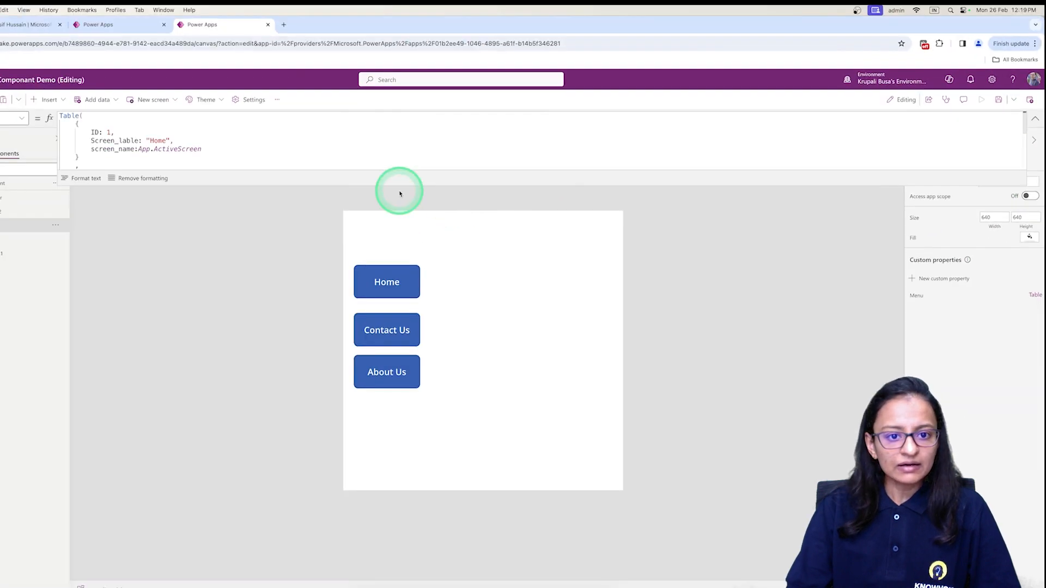
drag(395, 186, 369, 361)
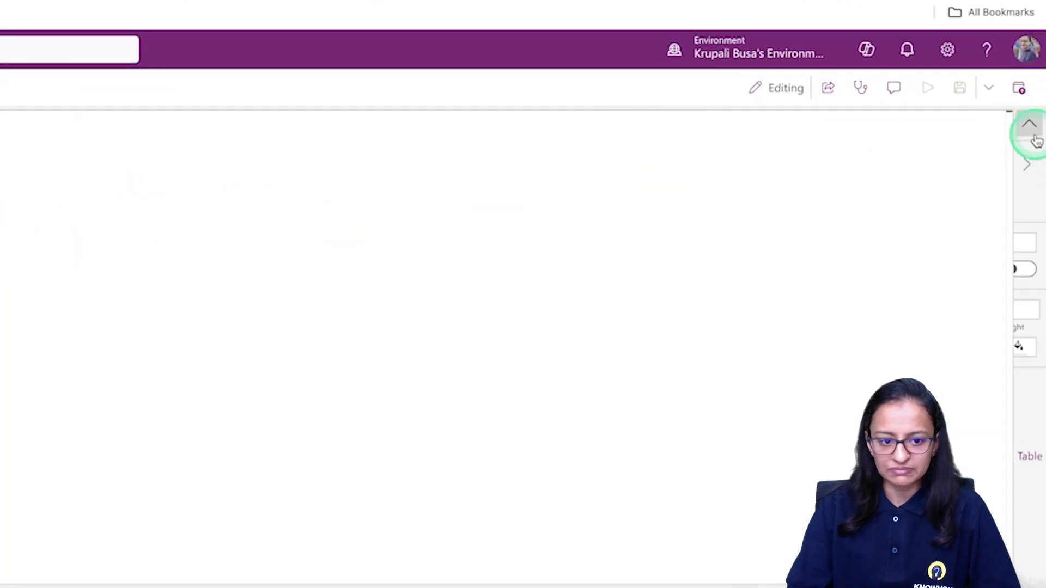
click(1031, 130)
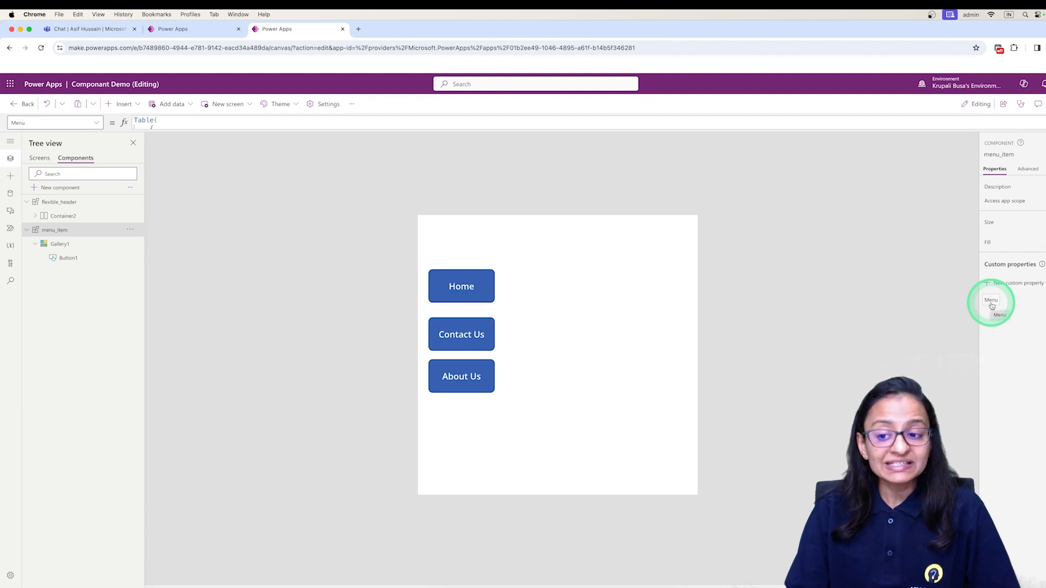
- Look at the finished Component Part 2 app for reference, and return to the Componant Demo app
click(467, 315)
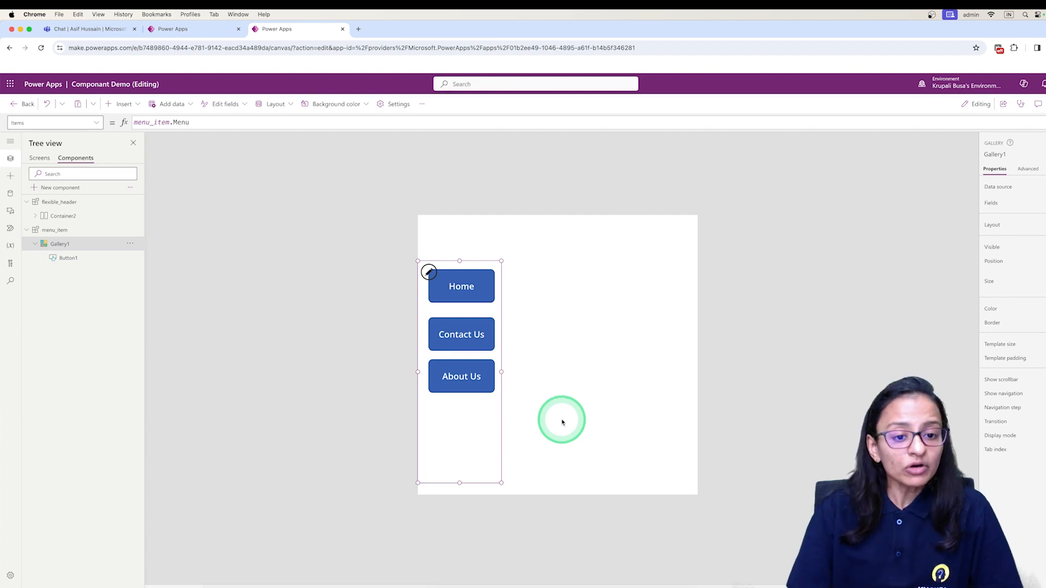
click(198, 34)
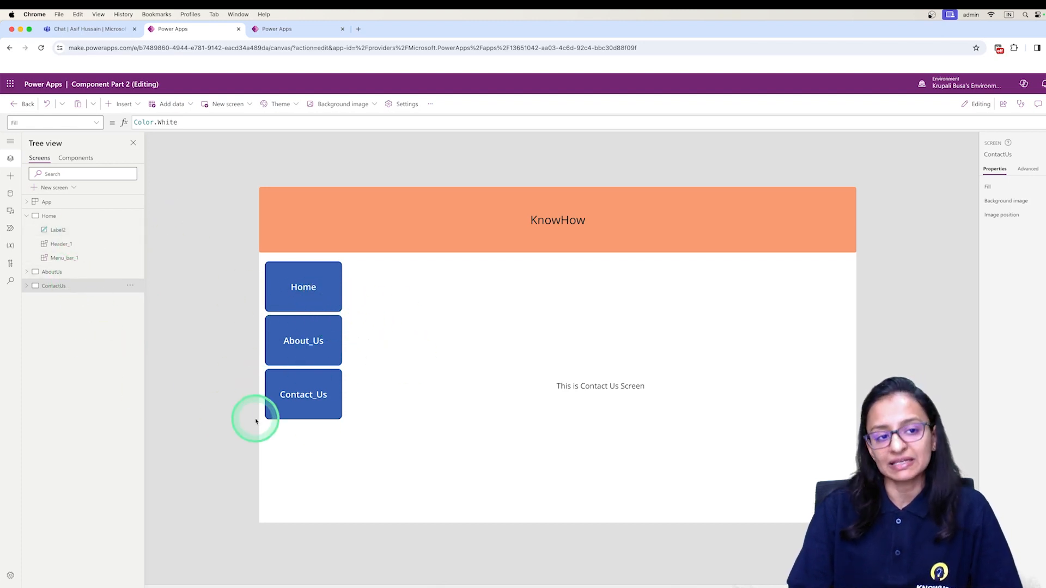
click(273, 32)
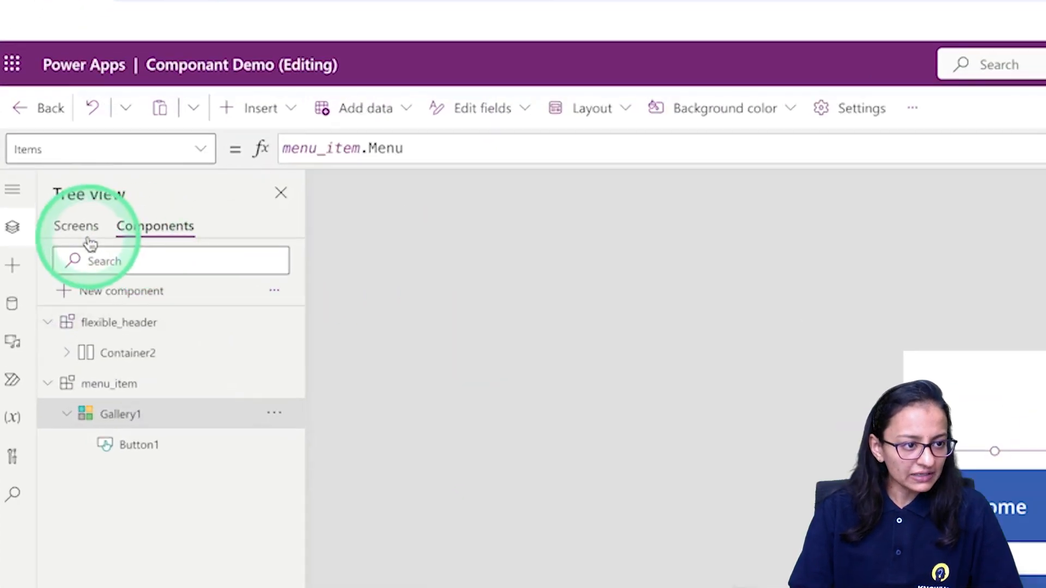
- Add a new blank screen to the app alongside the Demo screen
click(81, 228)
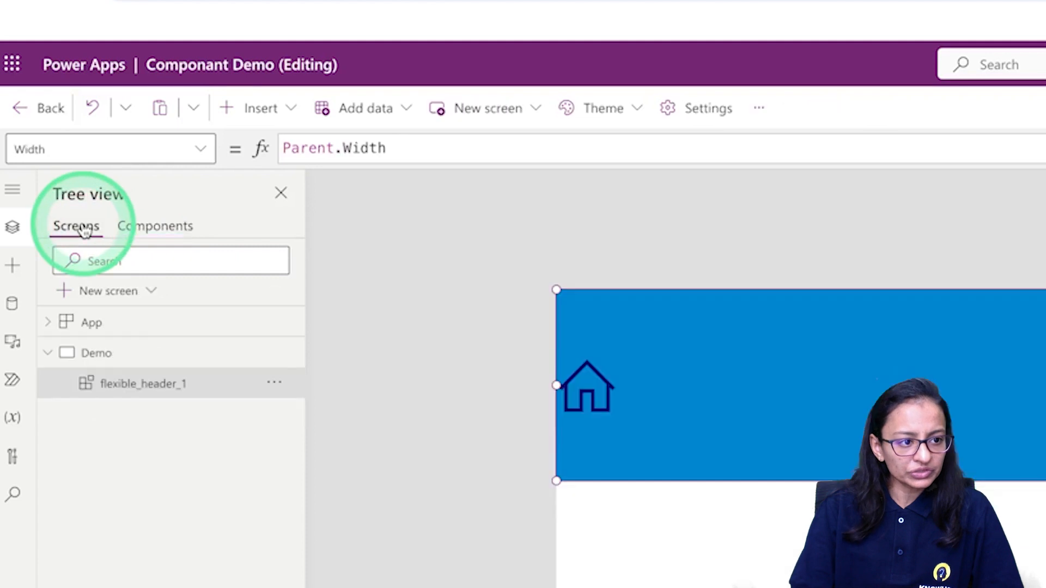
click(108, 289)
click(159, 509)
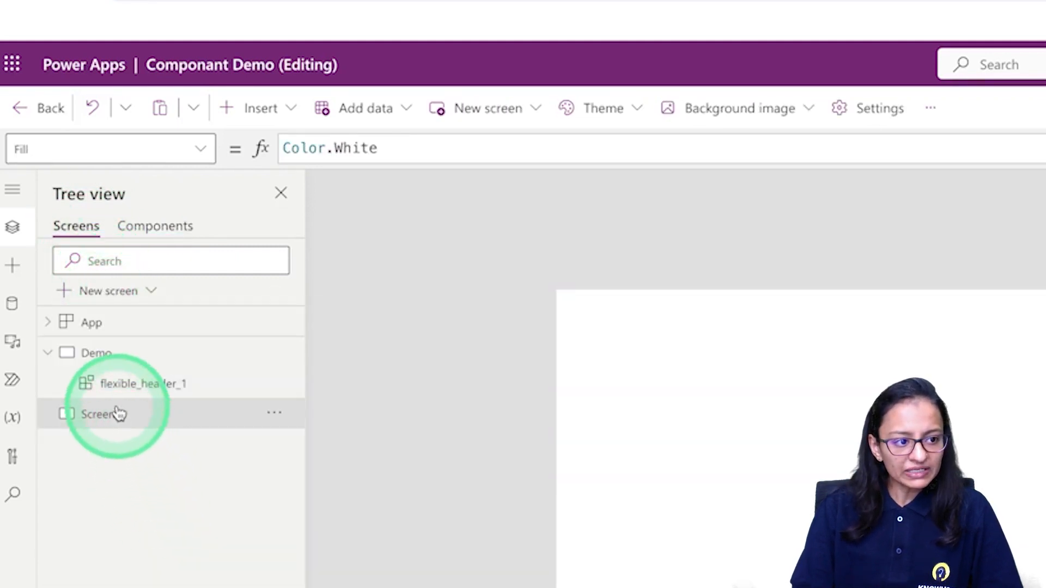
click(94, 355)
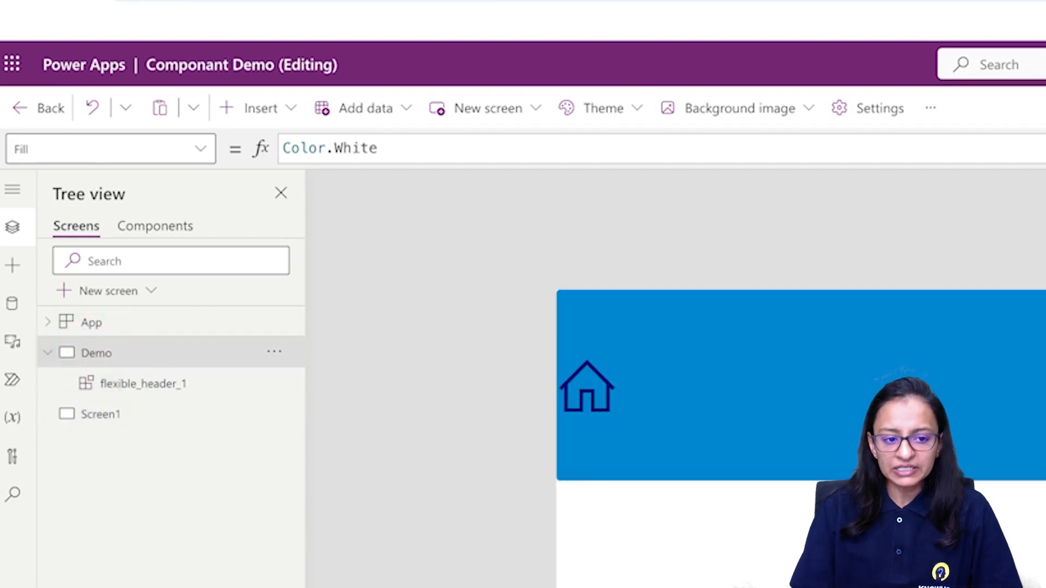
click(88, 416)
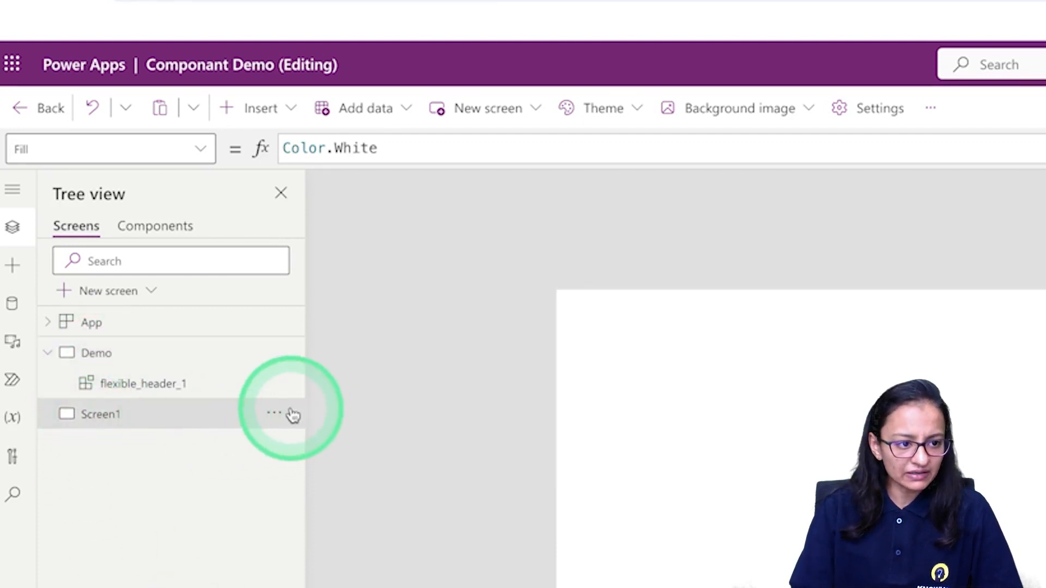
- Rename Screen1 to Home
click(284, 416)
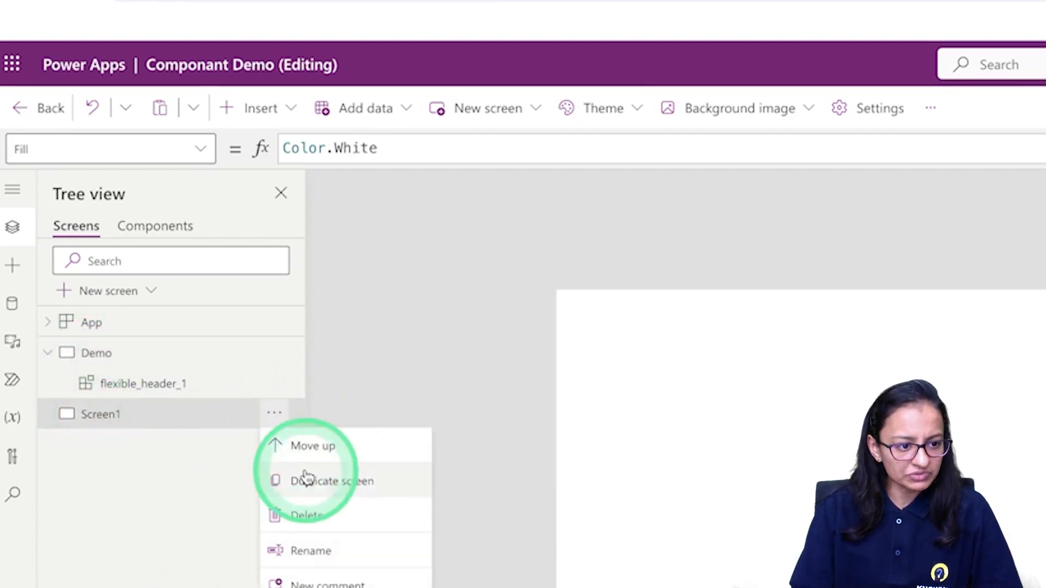
click(304, 550)
text(Home)
key(Return)
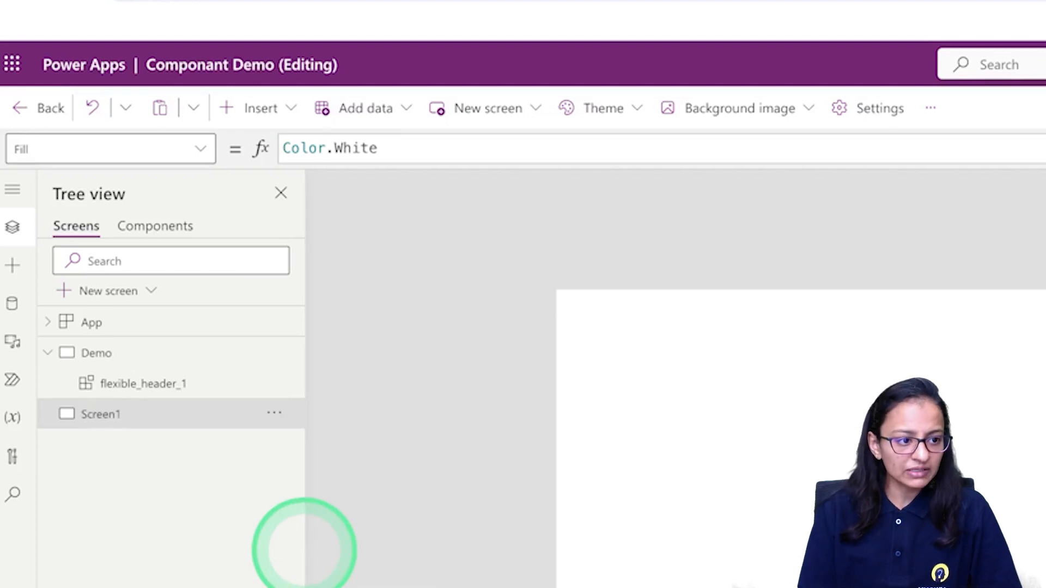
- Insert the menu_item component on the Home screen and move it down along the screen's left edge
click(267, 113)
click(290, 504)
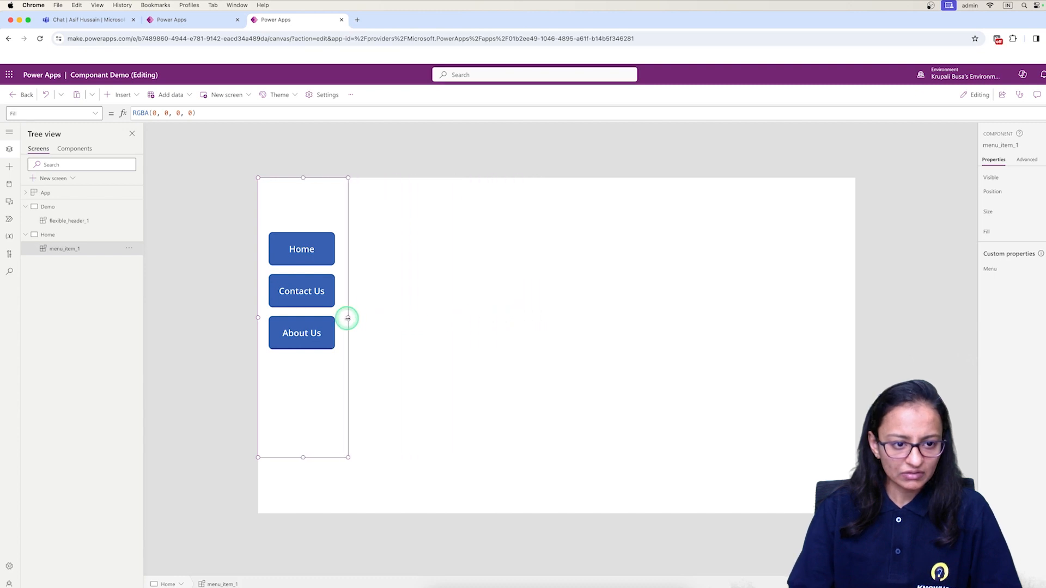
drag(310, 222, 305, 274)
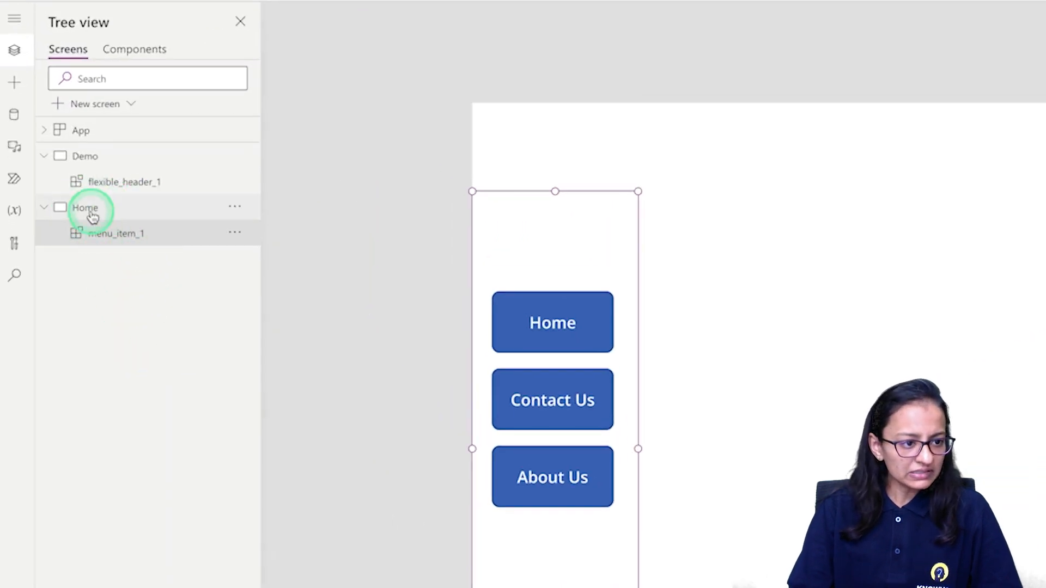
- Duplicate the Home screen with its menu and rename the copy to ContactUs
click(52, 235)
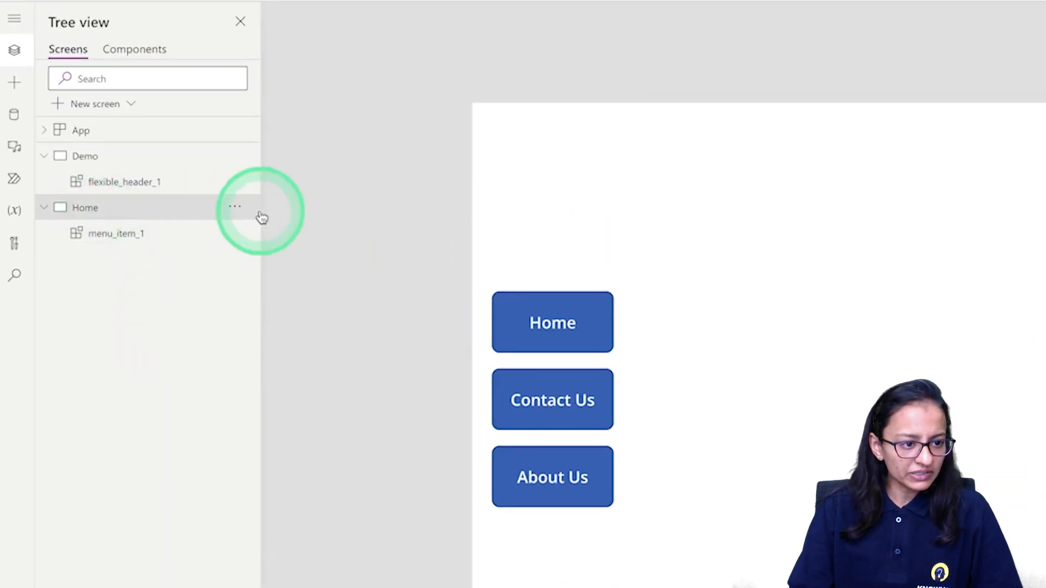
click(235, 207)
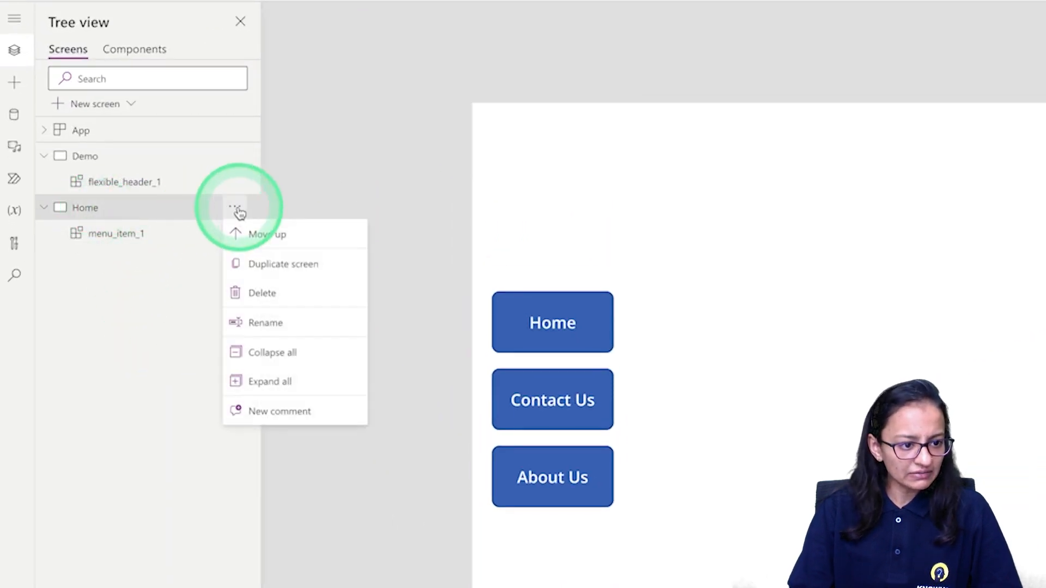
click(275, 267)
click(236, 261)
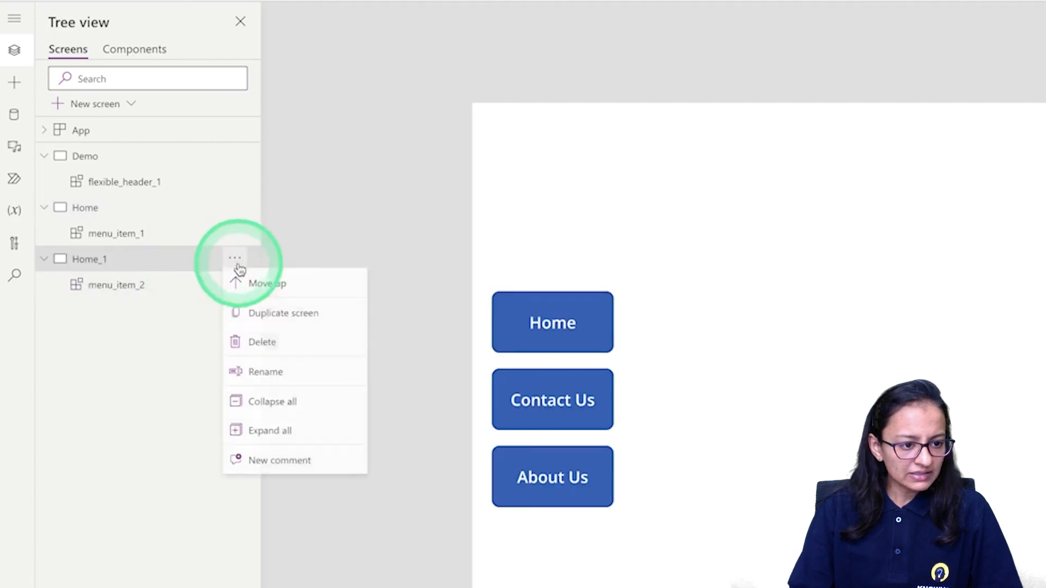
click(291, 373)
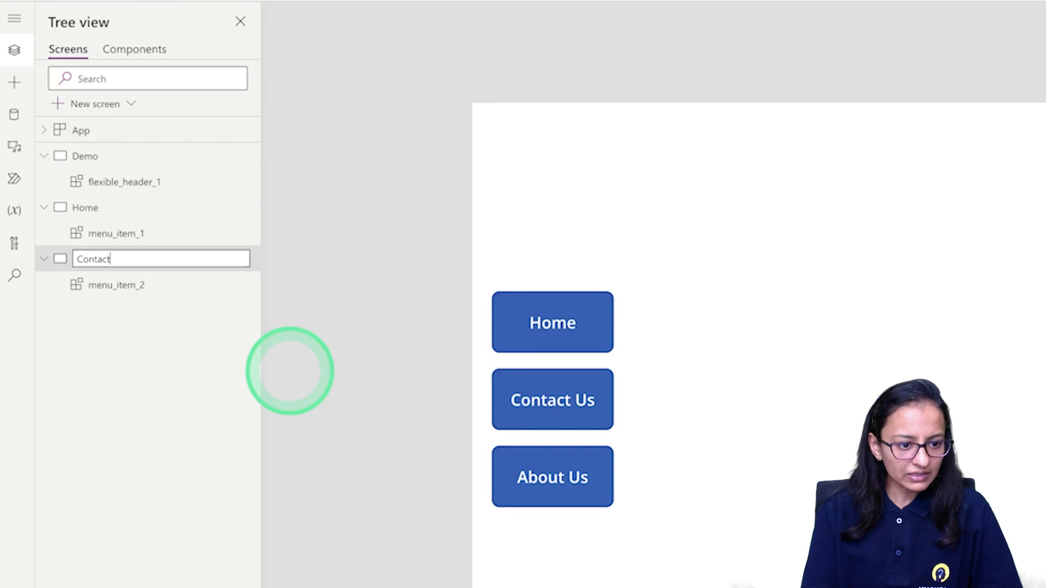
key(Return)
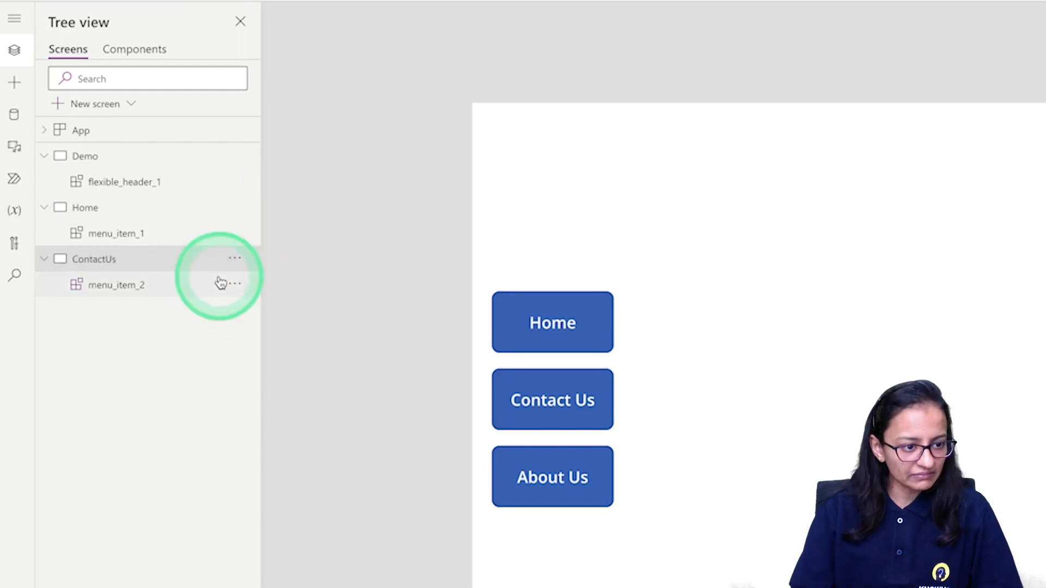
- Duplicate the ContactUs screen and rename the copy to AboutUs
click(233, 266)
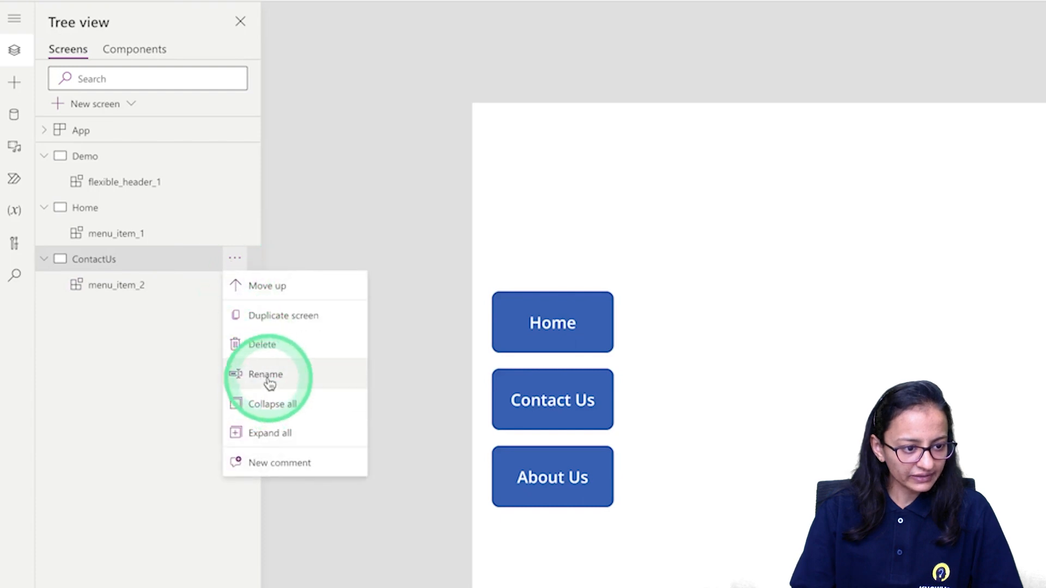
click(286, 326)
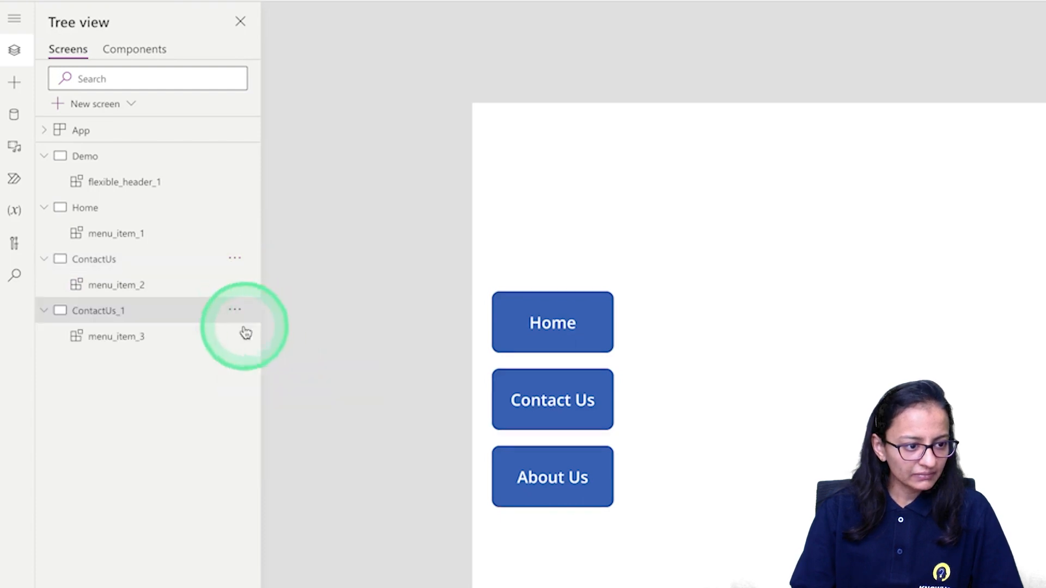
click(235, 310)
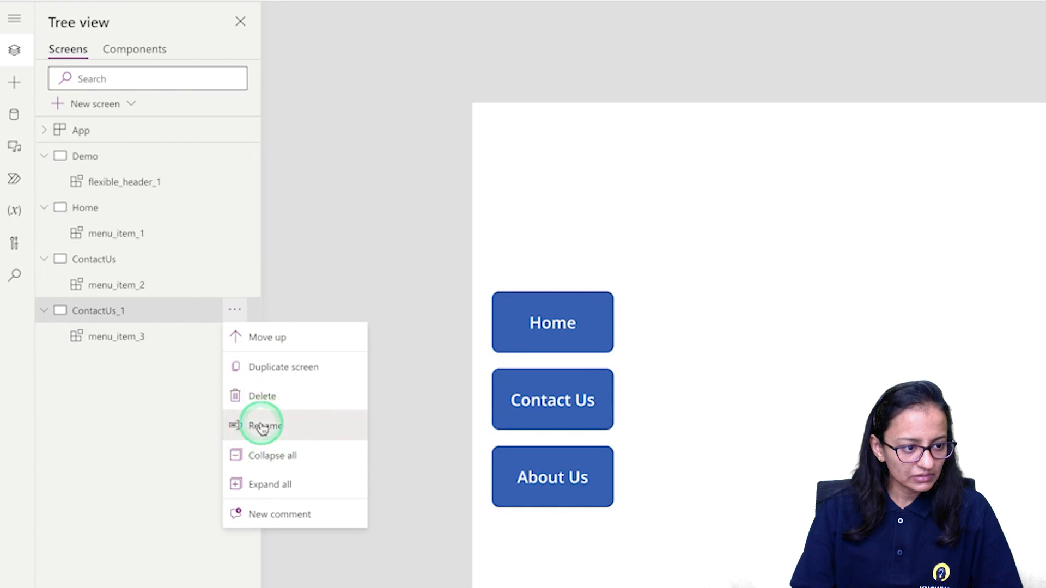
click(262, 425)
text(About)
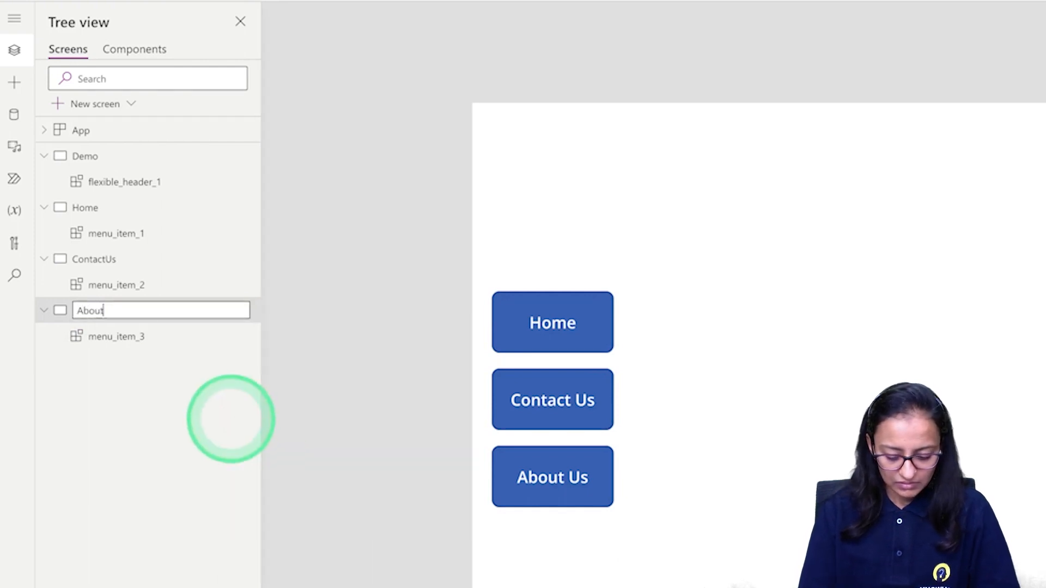
text(U)
key(Escape)
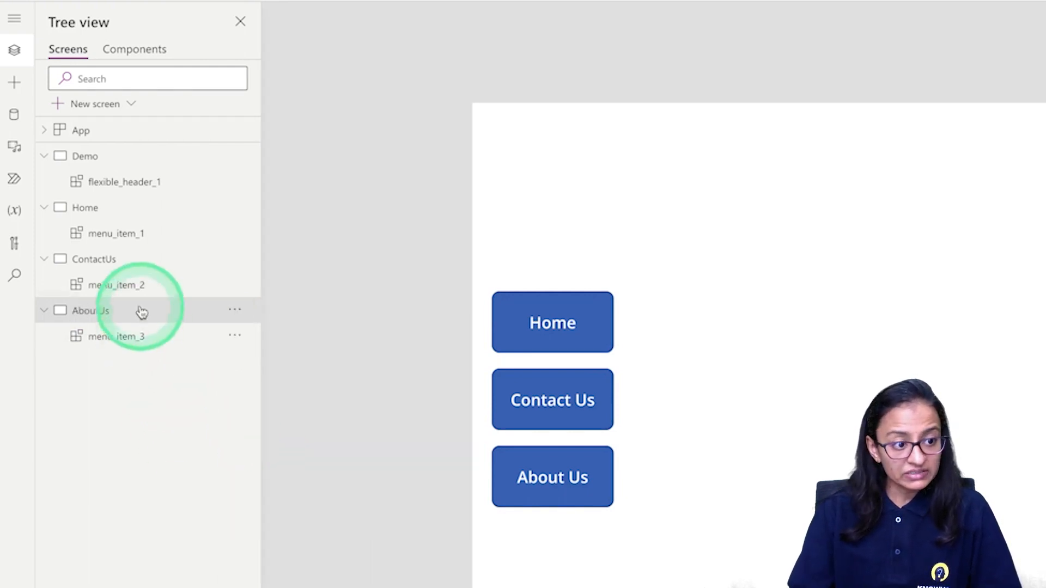
- Preview the app from the Home screen, try the About Us button, and close the preview
click(95, 212)
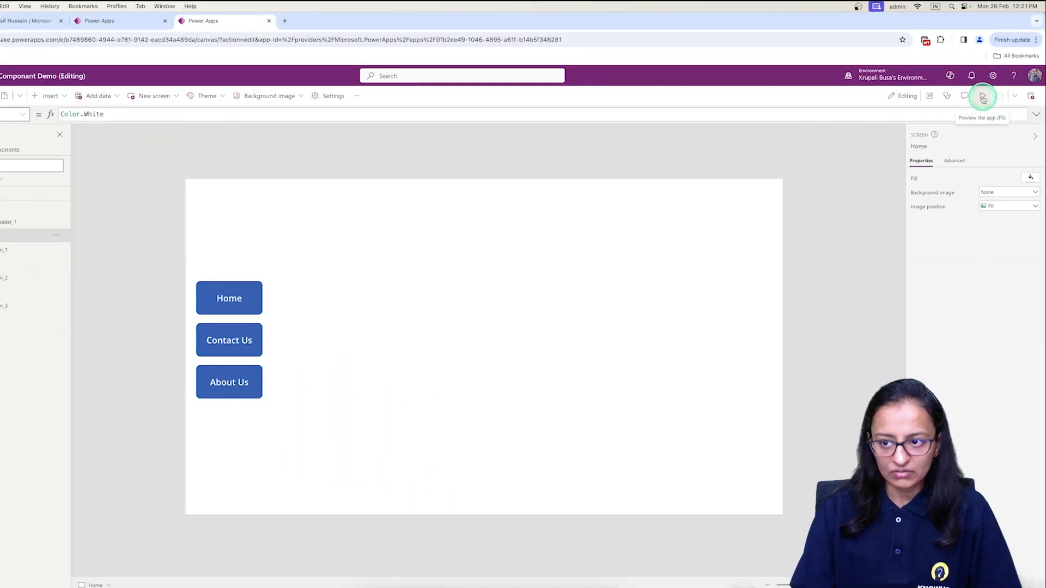
click(983, 98)
click(140, 387)
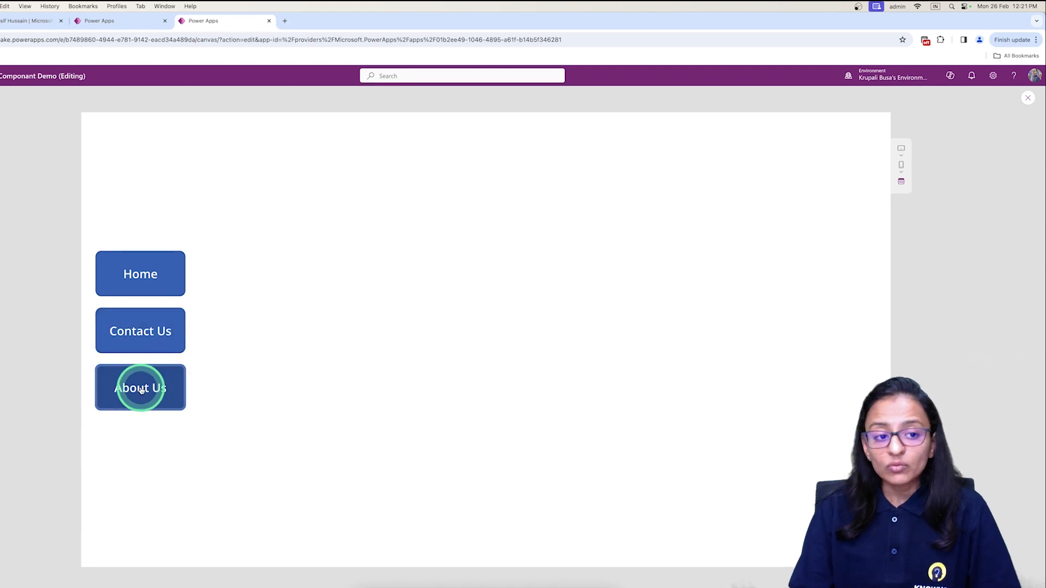
click(1028, 99)
- Set the OnSelect property of Button1 in the menu_item component's gallery to Navigate(ThisItem.screen_name)
click(229, 302)
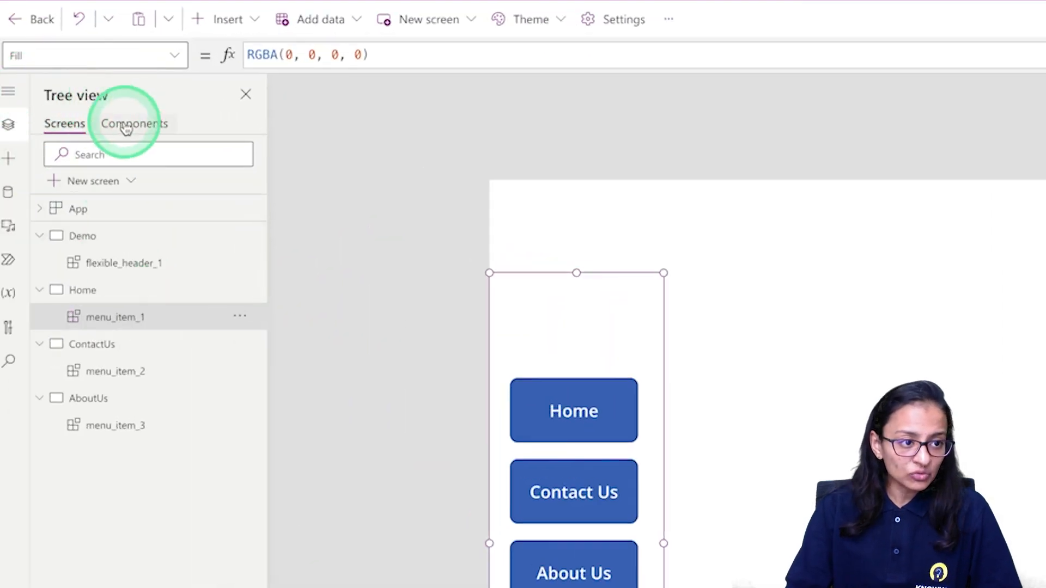
click(2, 148)
click(898, 374)
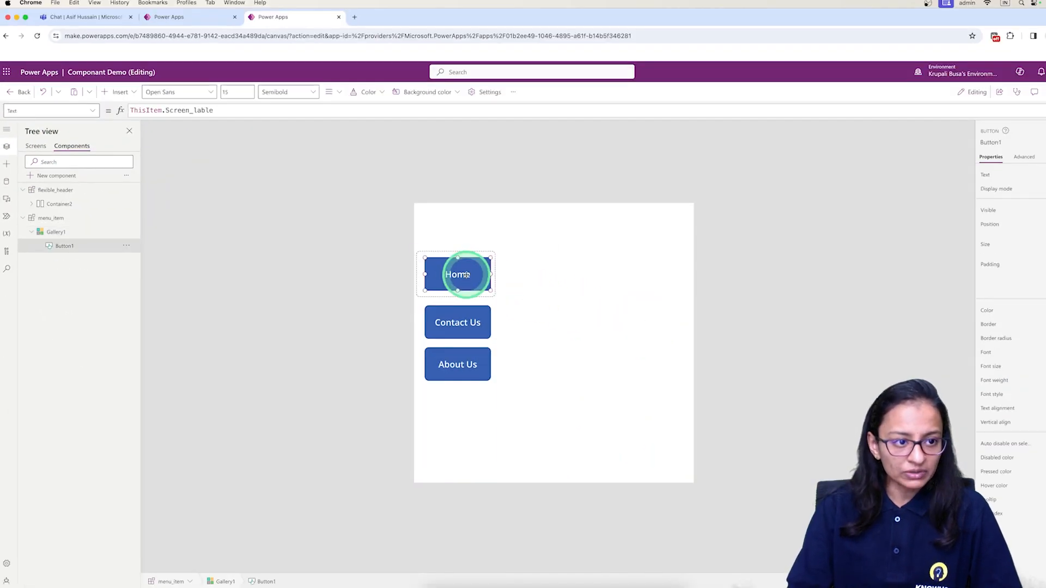
click(93, 113)
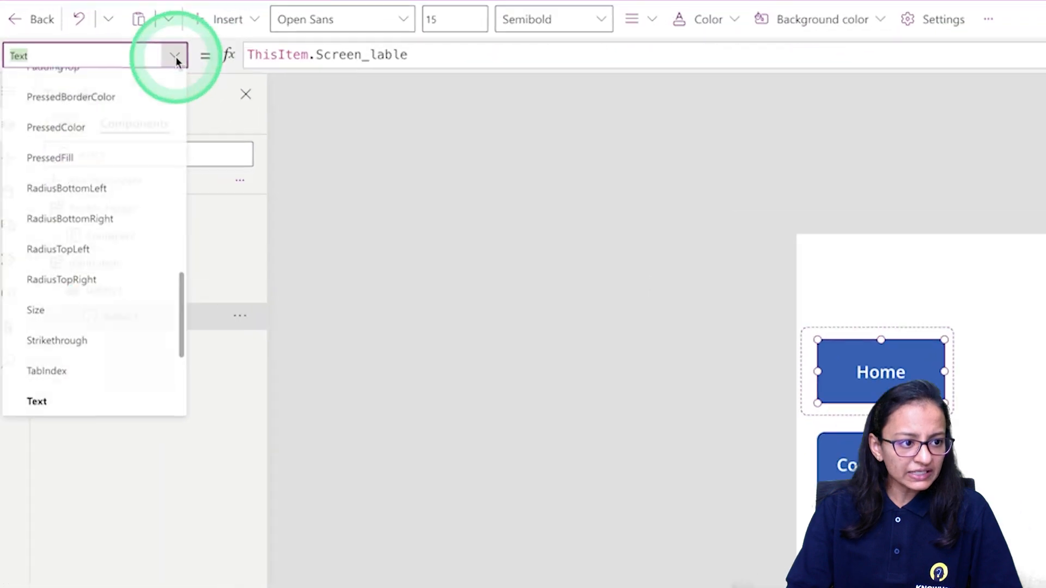
scroll(63, 235, up, 5)
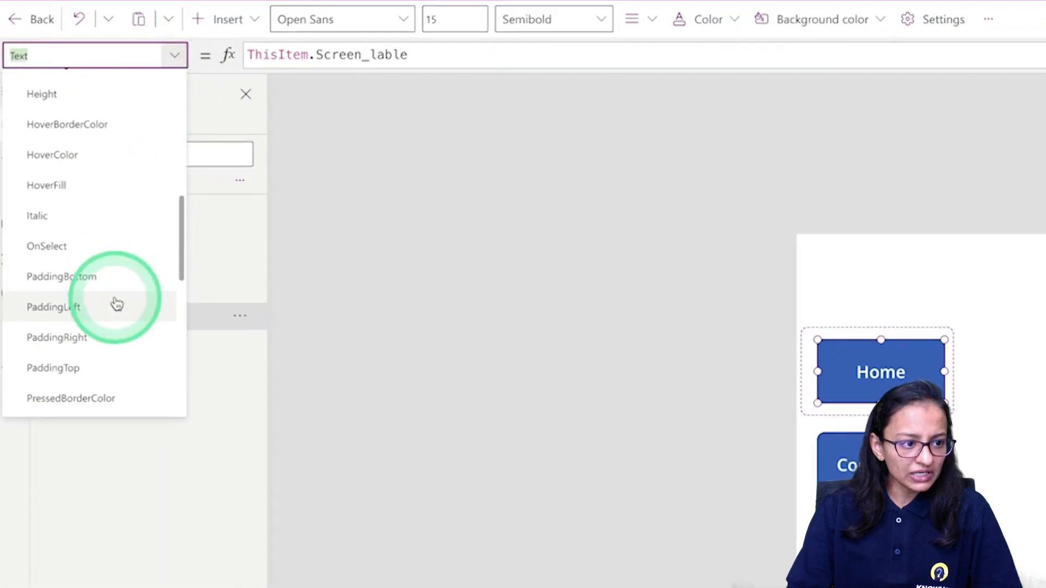
click(82, 250)
click(379, 56)
key(ctrl+a)
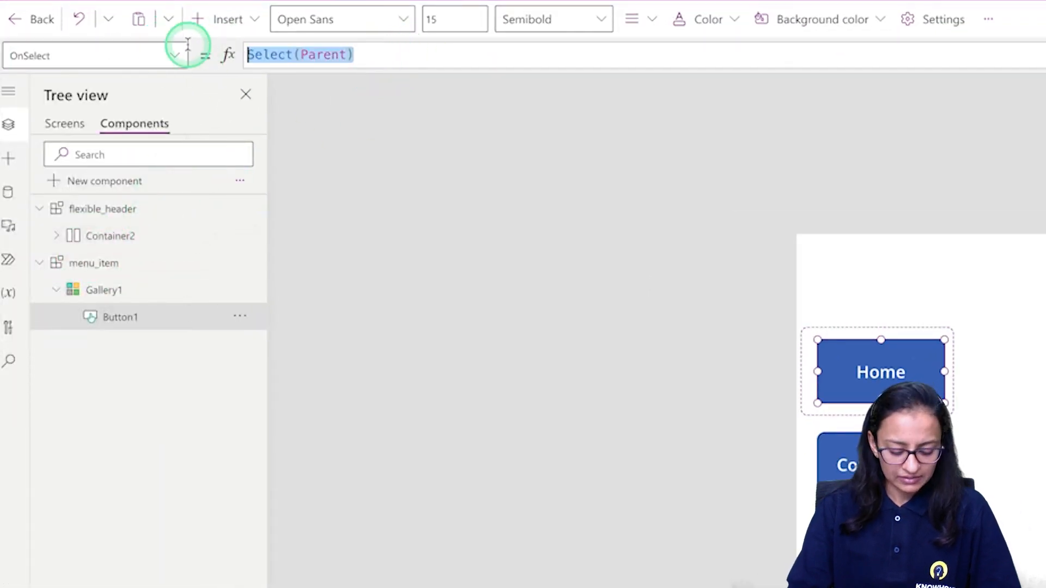
text(navi)
key(Tab)
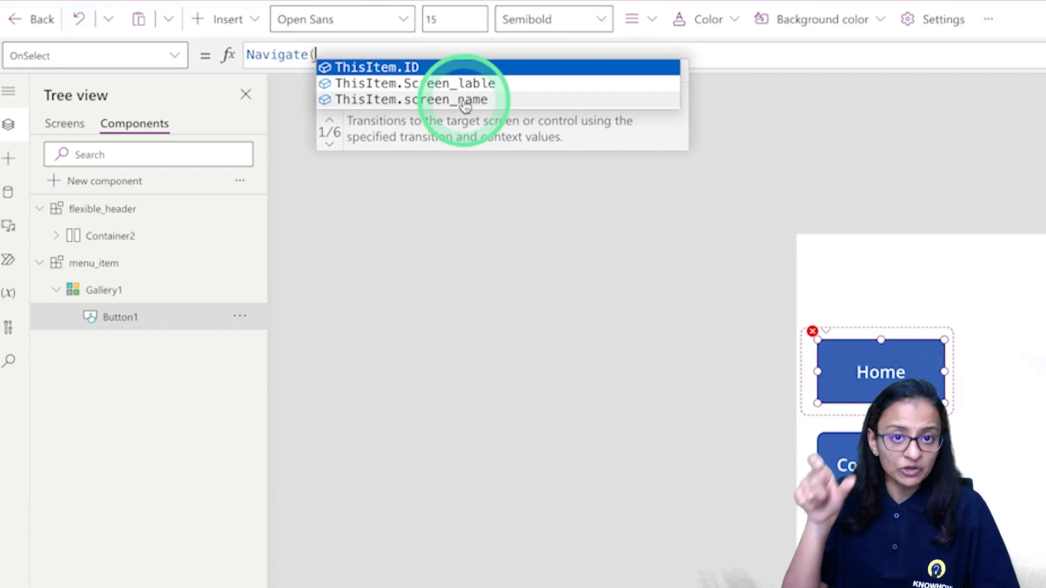
key(Down)
key(Down)
key(Tab)
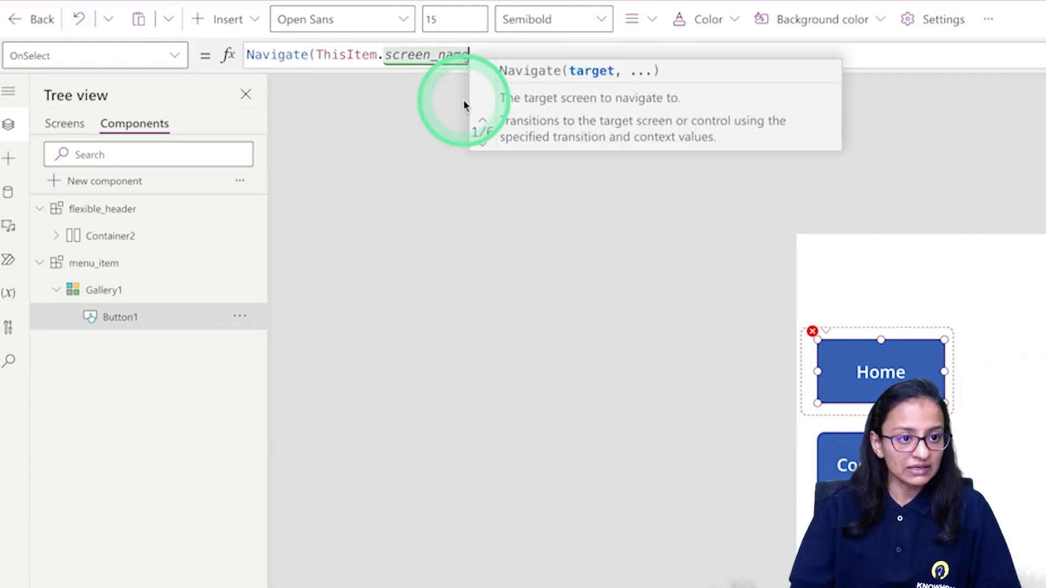
text())
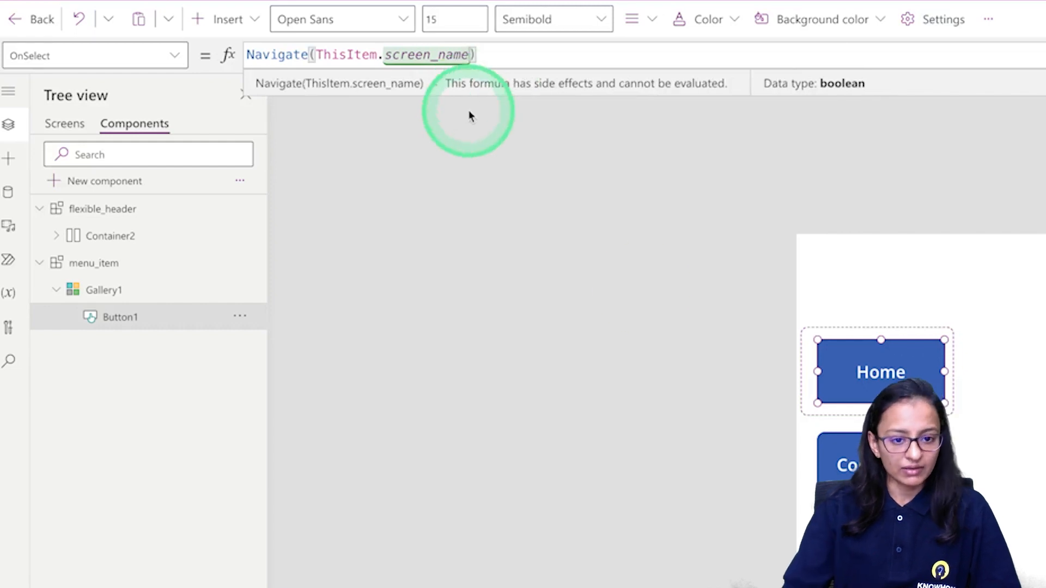
click(521, 336)
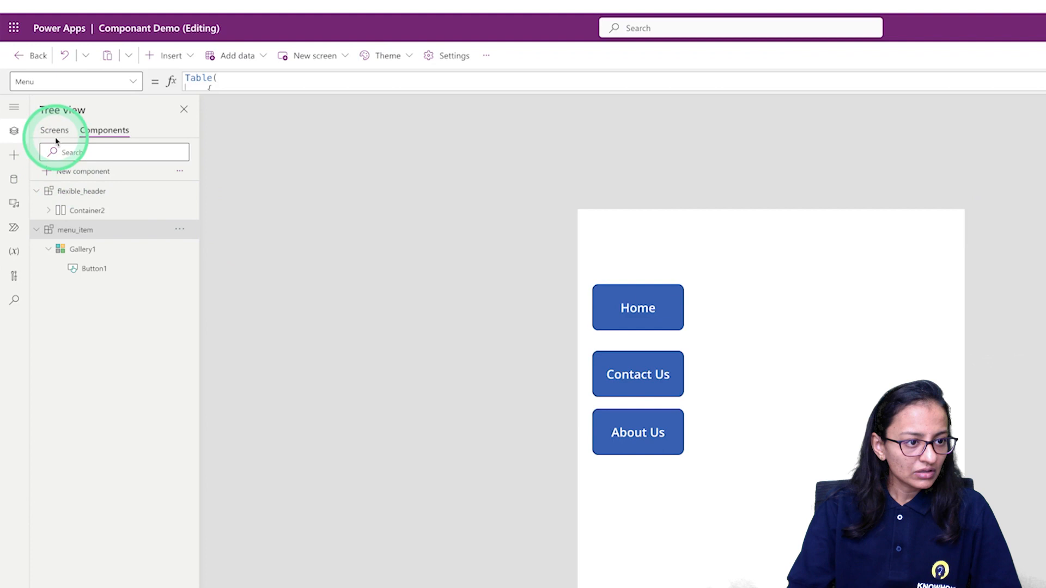
- Insert a text label on the Home screen, place it to the right of the menu, and set its text to "home screen"
click(57, 136)
click(65, 252)
click(772, 343)
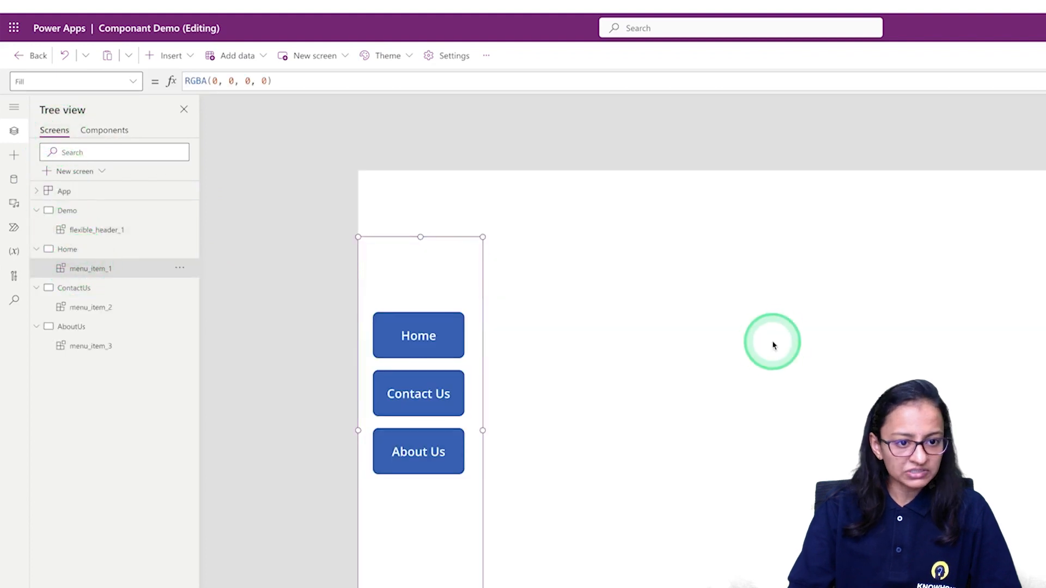
click(502, 281)
click(166, 57)
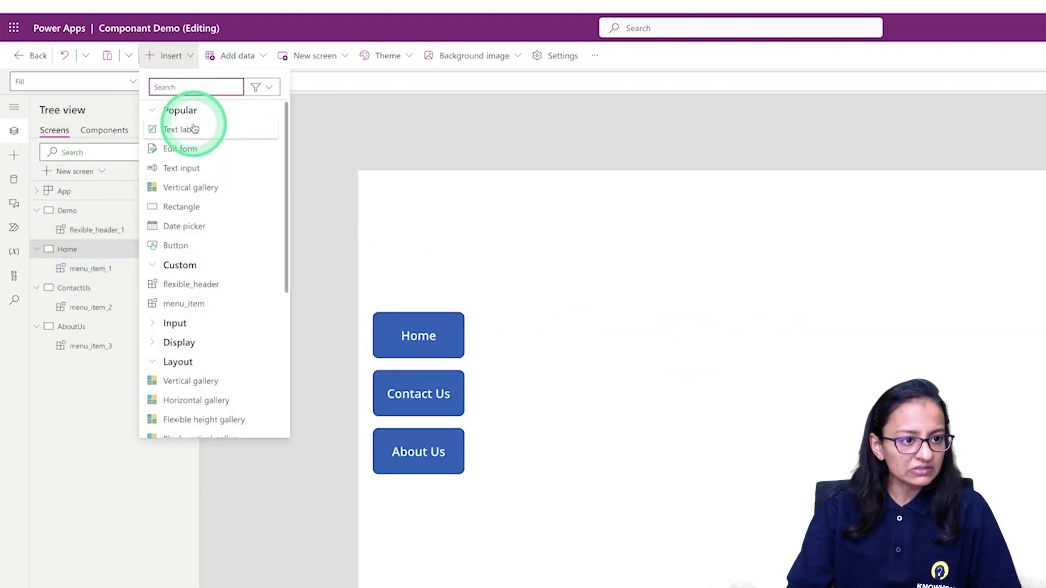
click(194, 129)
drag(479, 228, 699, 336)
double_click(989, 168)
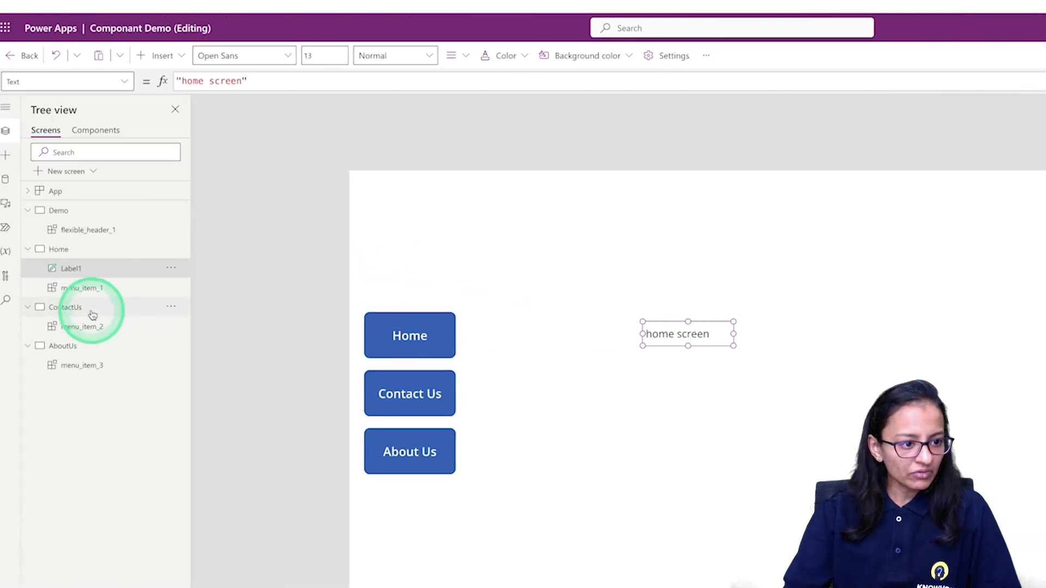
- Insert a text label on the ContactUs screen, place it to the right of the menu, and set its text to "Contact Us Screen"
click(89, 308)
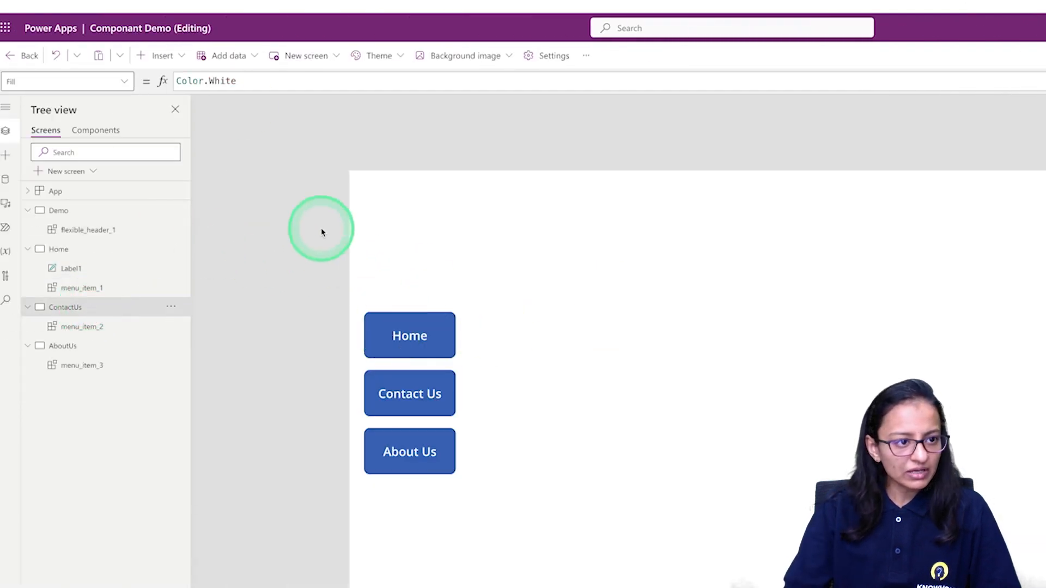
click(159, 55)
click(176, 135)
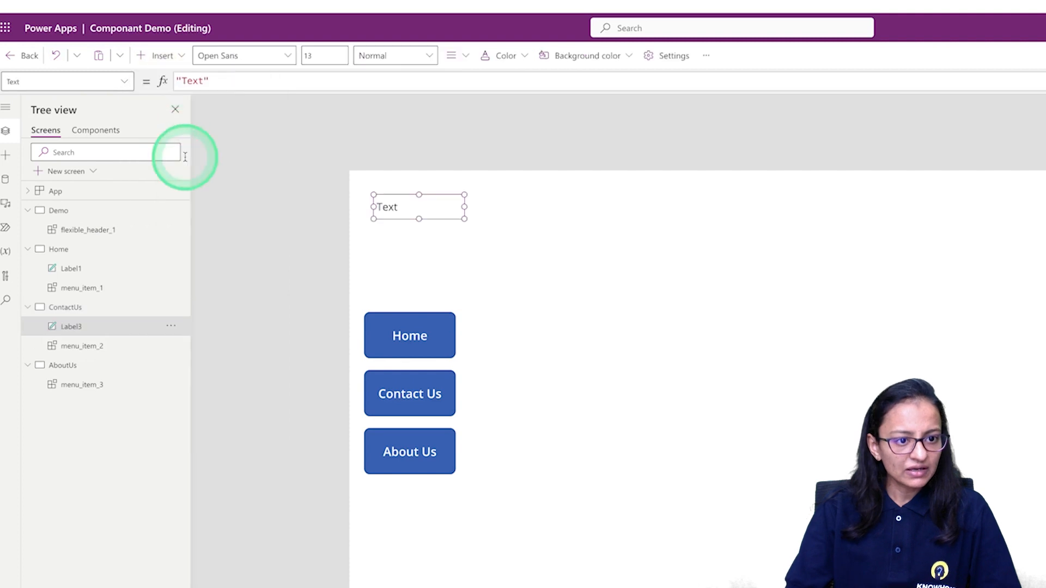
drag(425, 205, 665, 282)
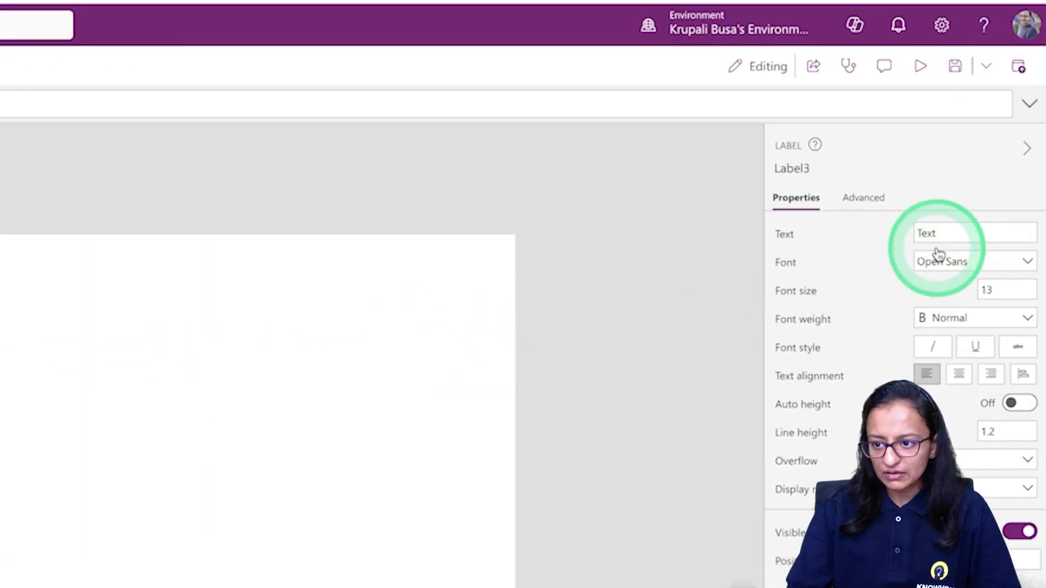
double_click(944, 236)
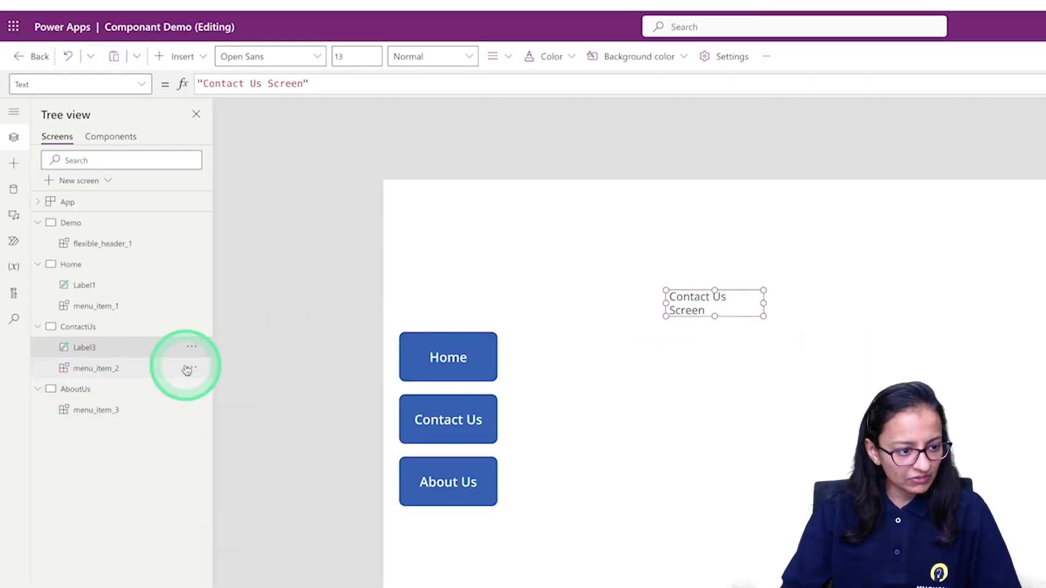
- Add a text label reading "About Us Screen" to the right of the menu on the AboutUs screen, and save the app
click(93, 390)
click(176, 55)
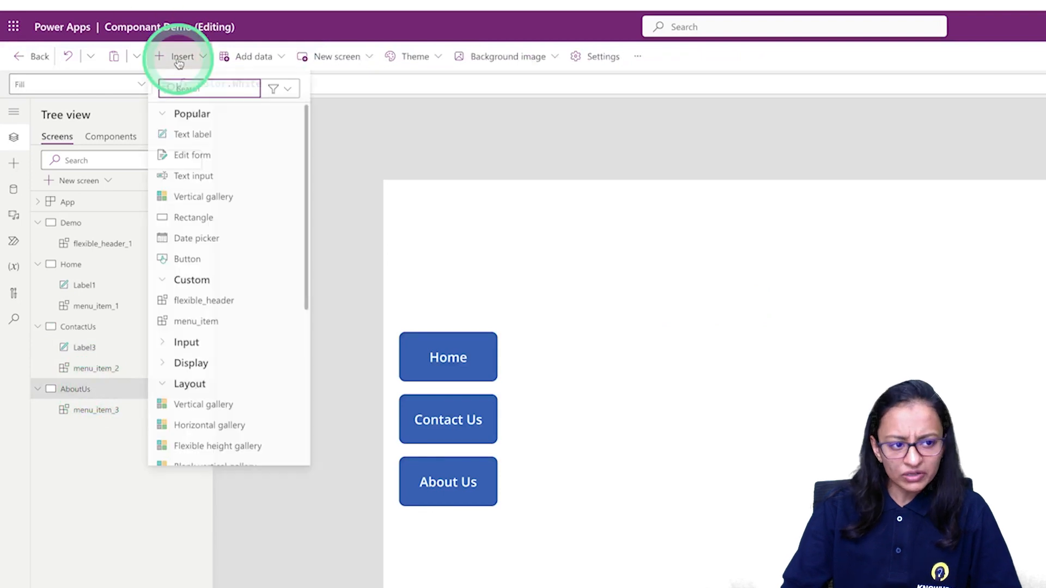
click(203, 138)
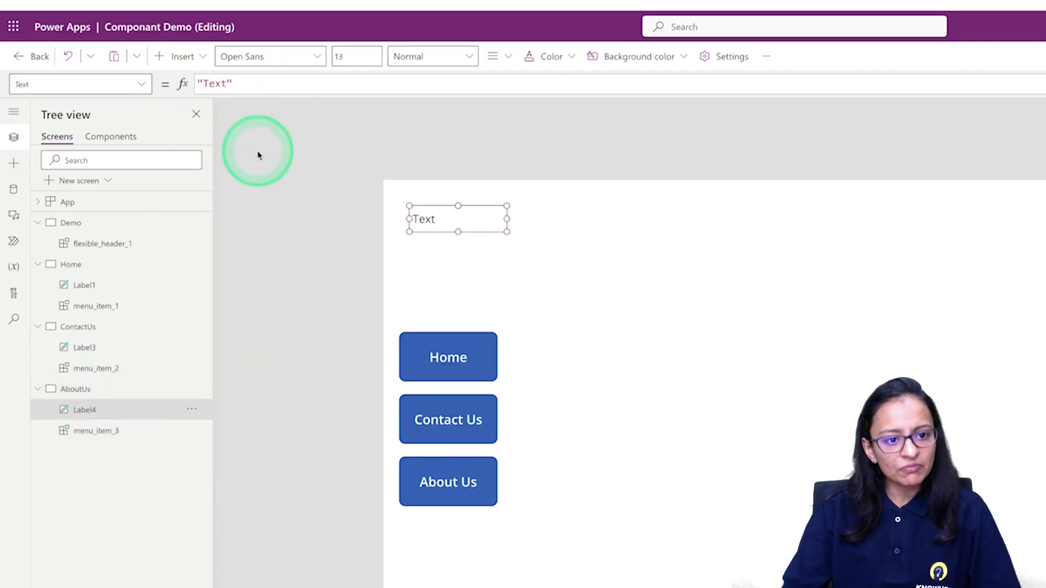
drag(474, 215, 672, 343)
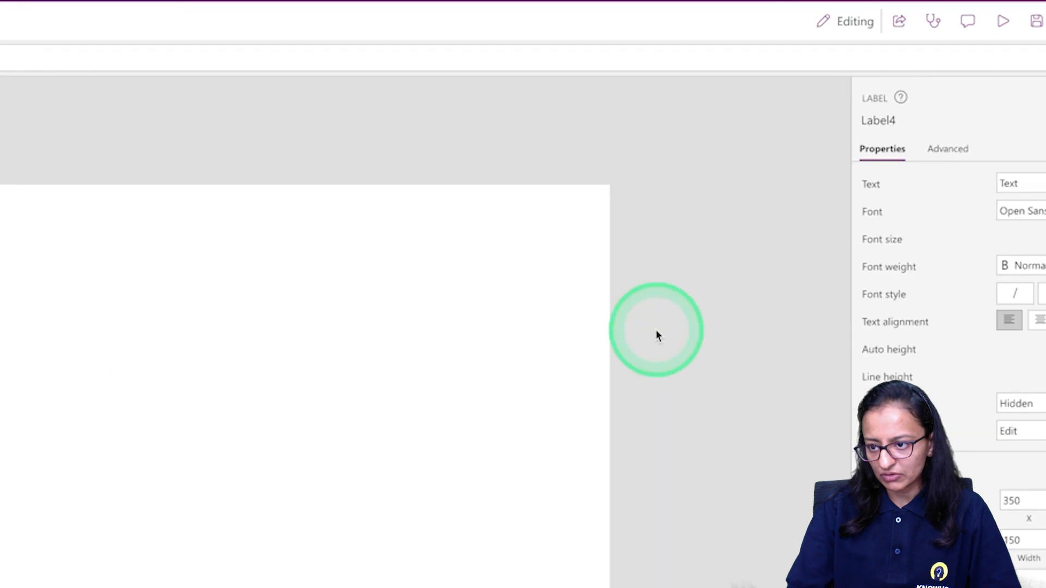
click(981, 185)
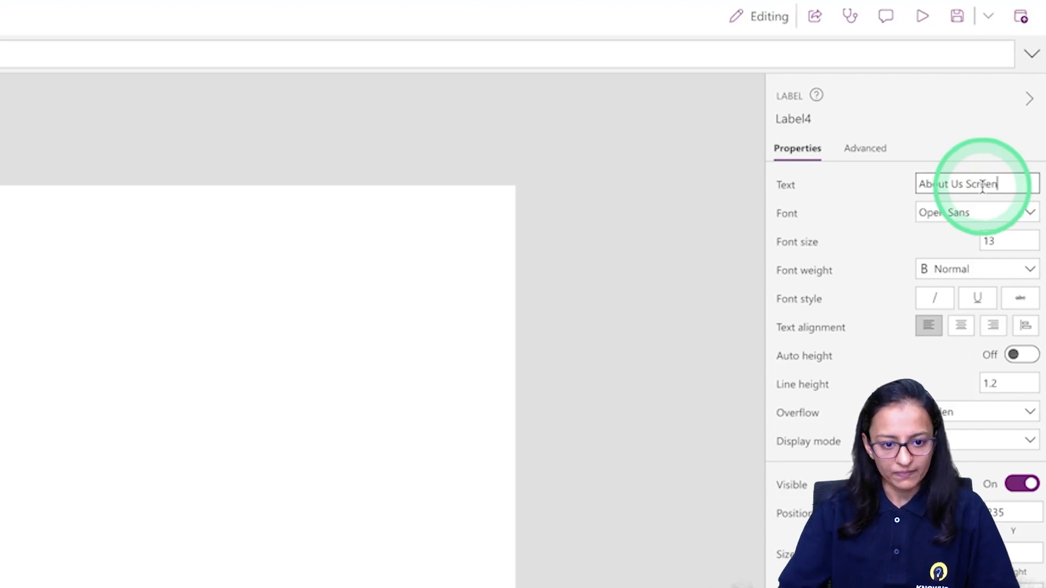
click(959, 20)
- Preview the app from the Home screen, try the Home, Contact Us and About Us buttons, and close the preview
click(44, 234)
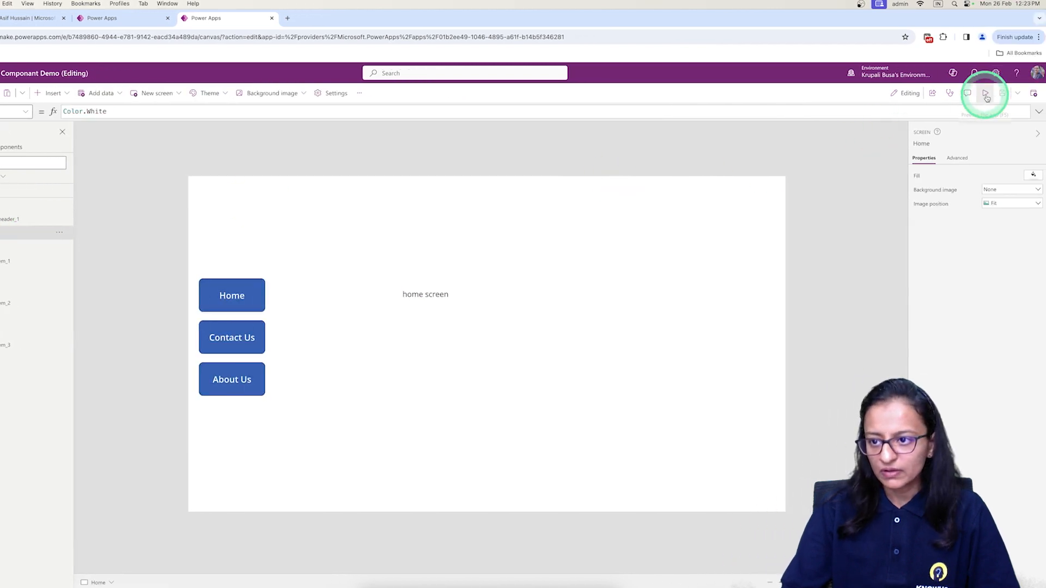
click(981, 96)
click(141, 273)
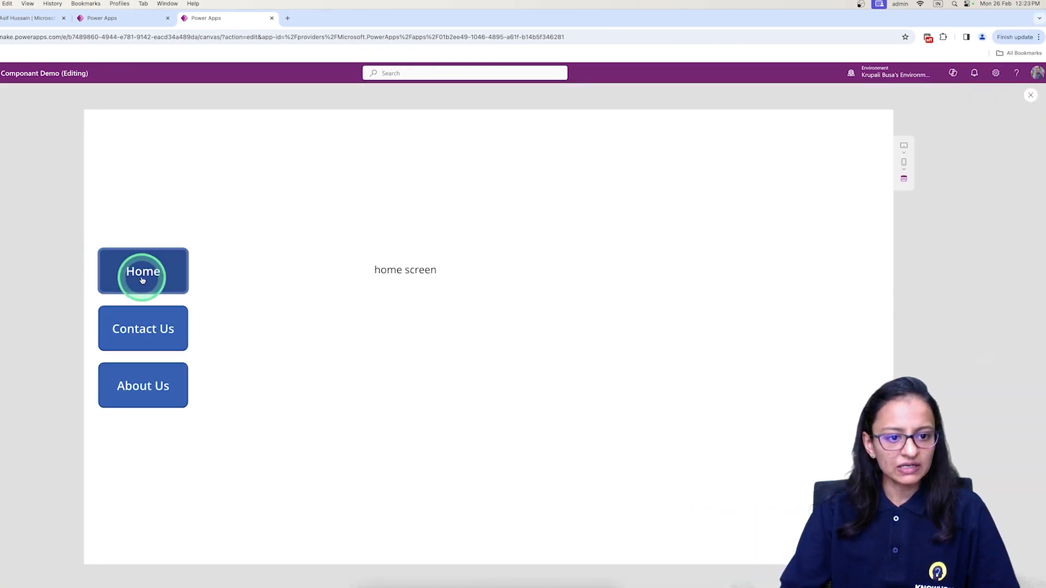
click(134, 315)
click(140, 395)
click(124, 322)
click(143, 269)
click(138, 327)
click(140, 327)
click(460, 278)
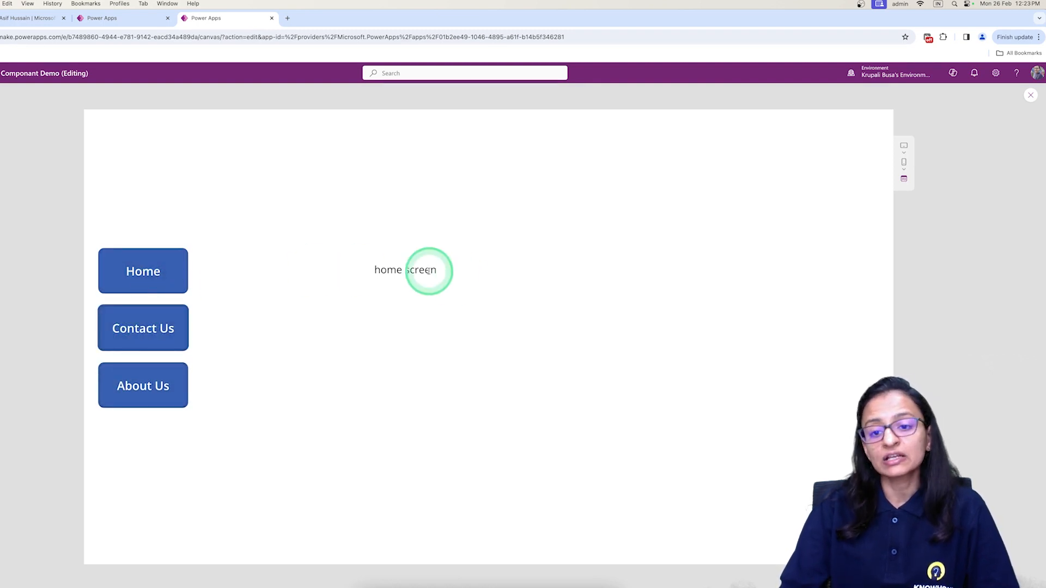
click(157, 397)
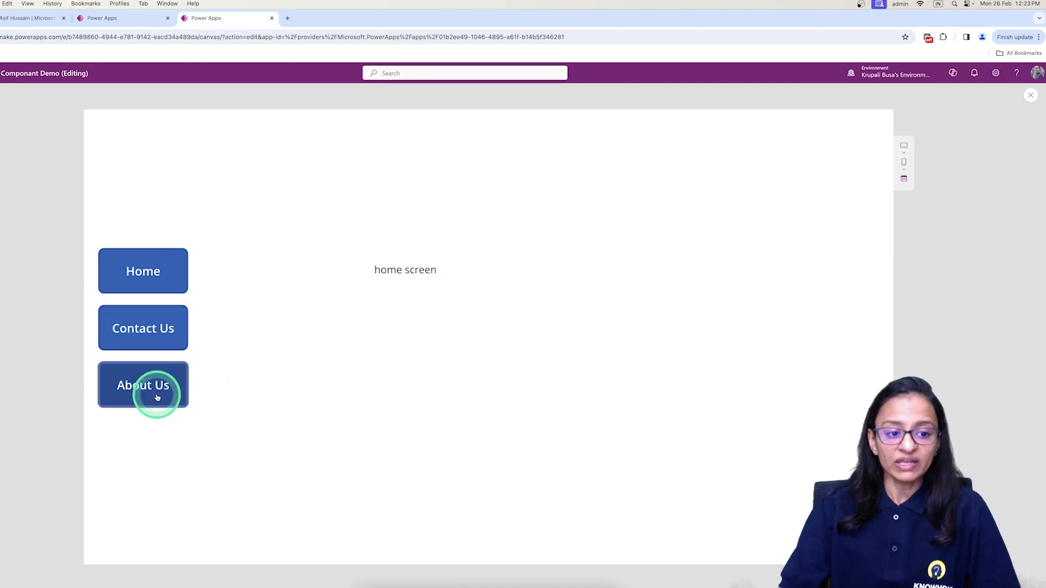
click(445, 289)
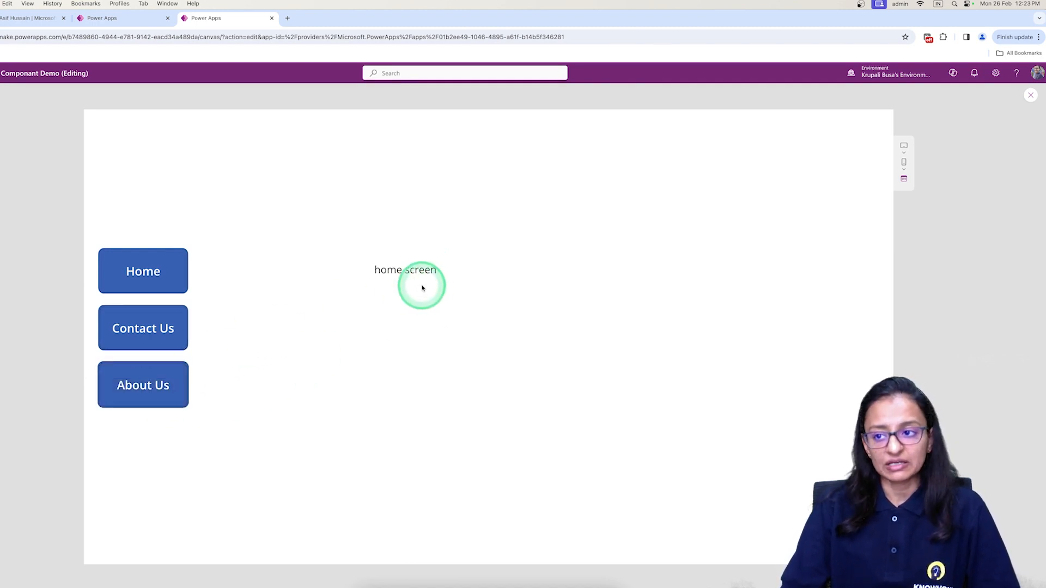
click(984, 87)
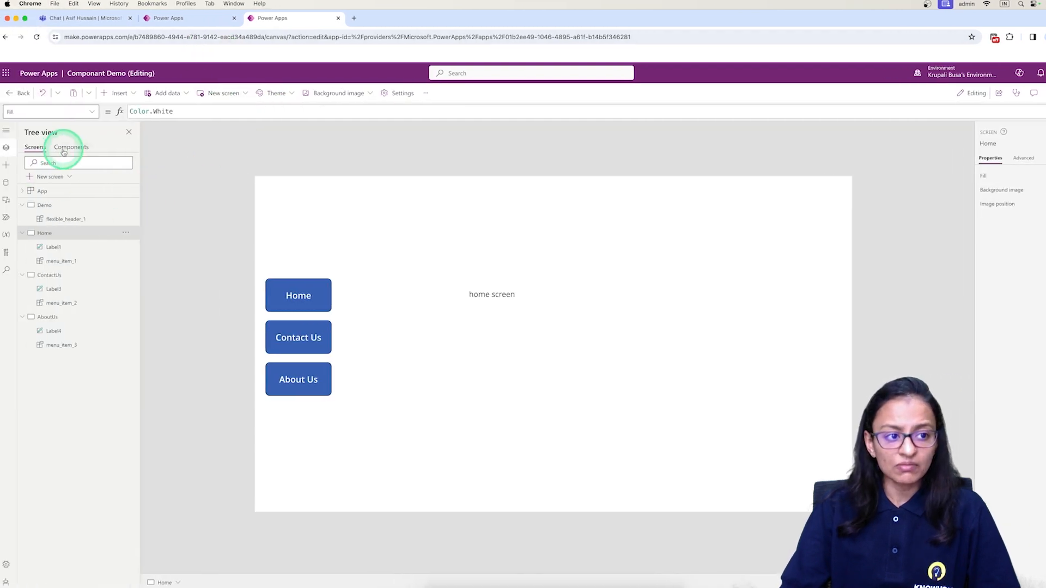
- Examine the screen_name values in the menu_item component's Menu table formula and compare them with the app's screens
click(63, 150)
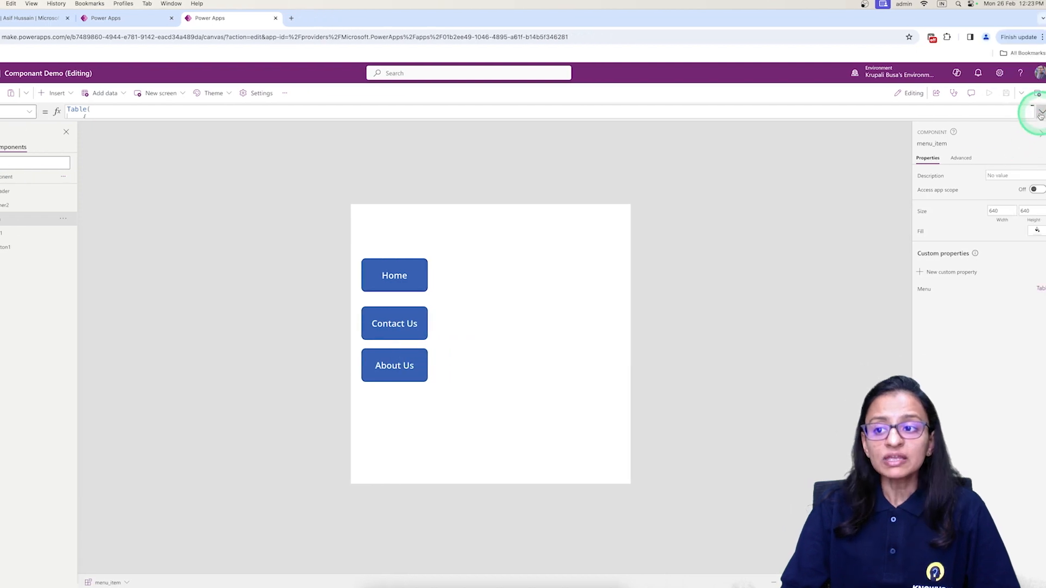
click(1041, 113)
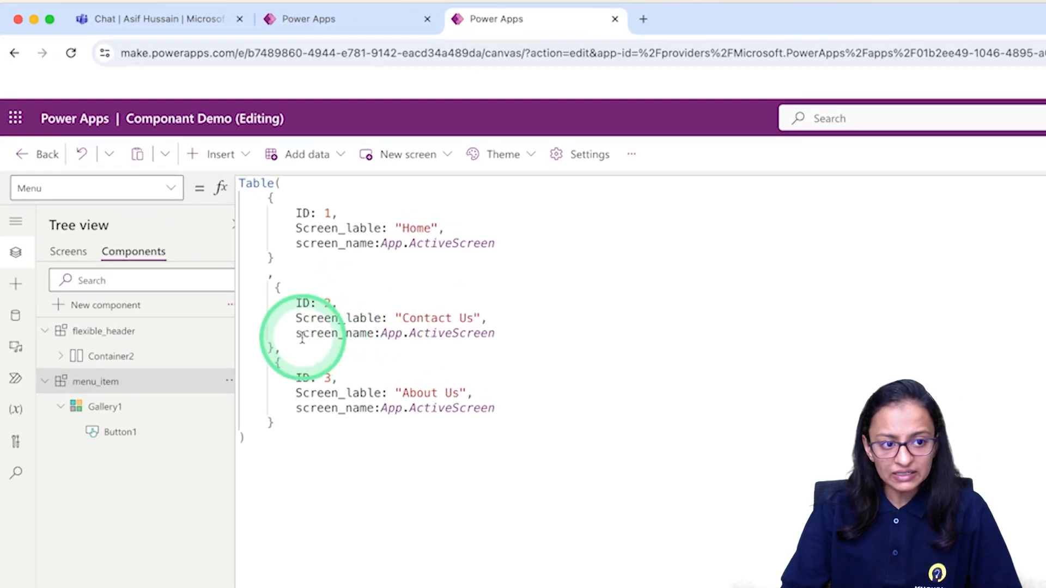
drag(381, 333, 501, 334)
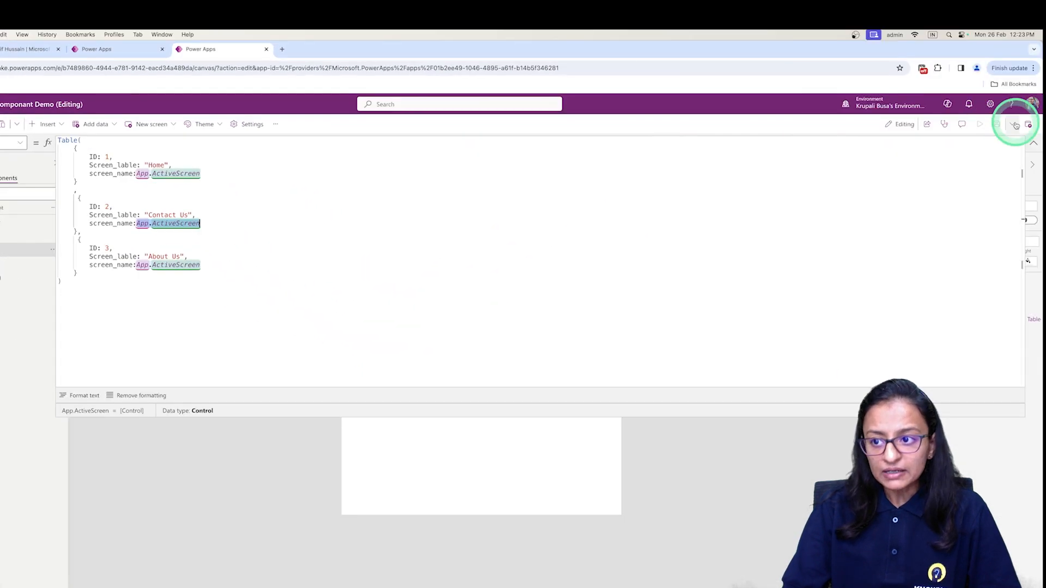
click(1034, 144)
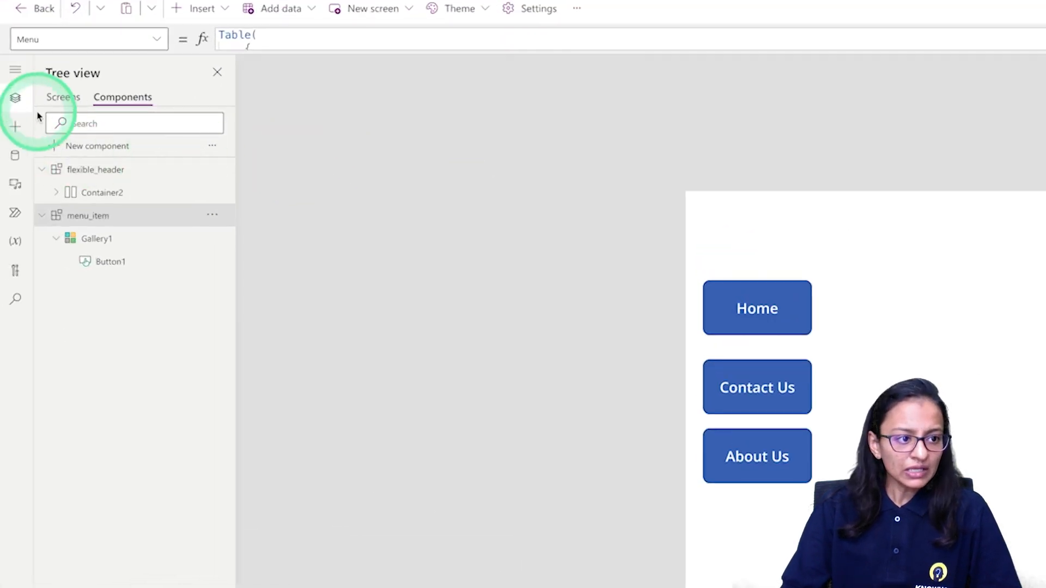
click(60, 98)
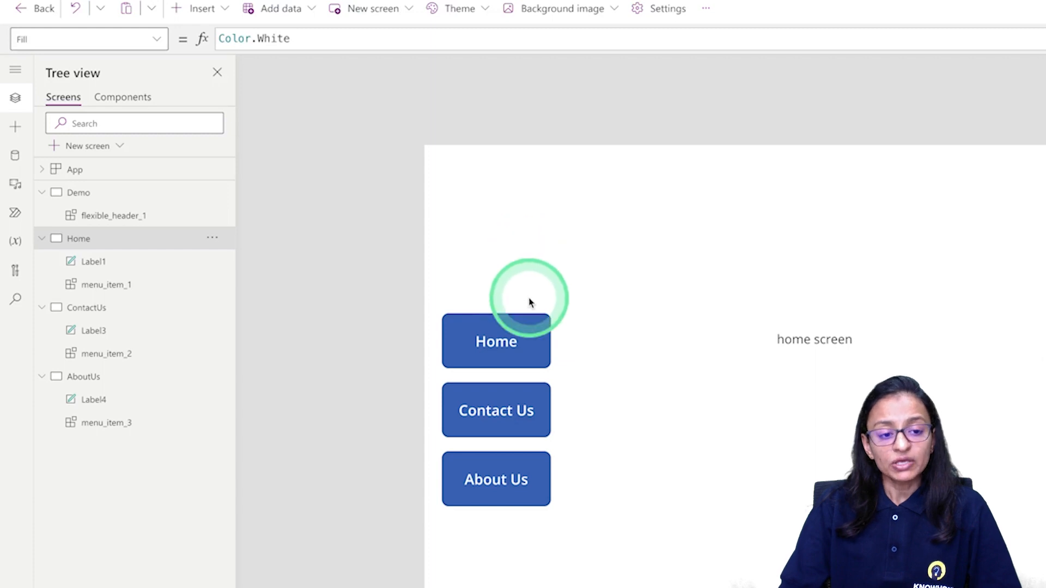
click(126, 98)
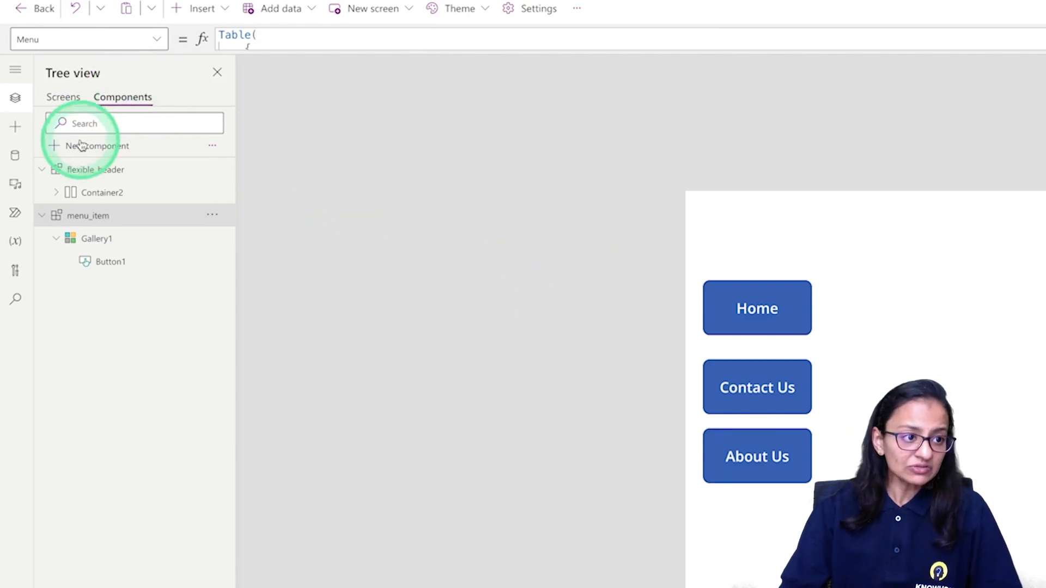
click(72, 100)
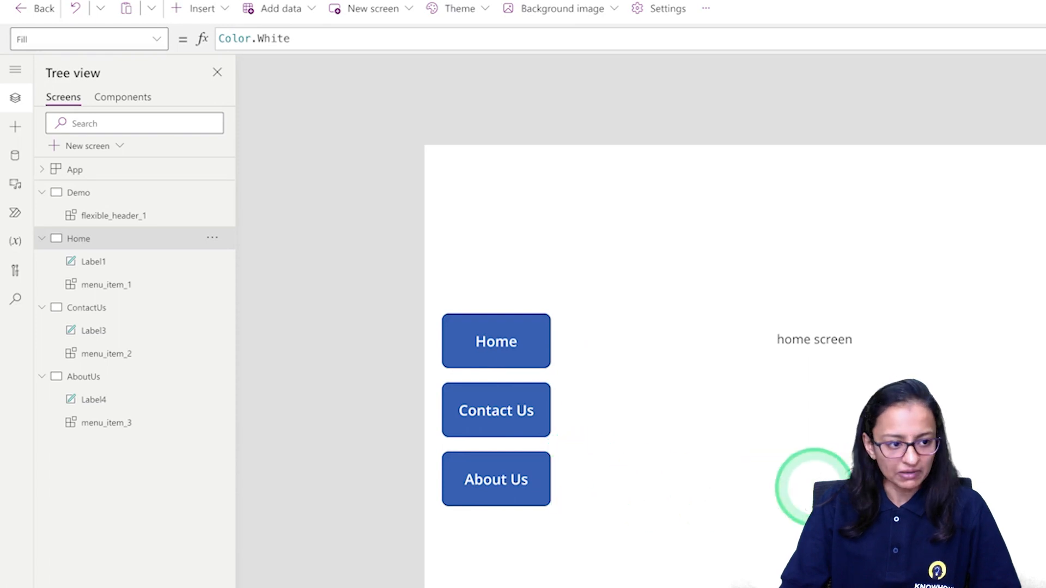
- Copy the entire Table formula from the menu_item component's Menu custom property
click(112, 100)
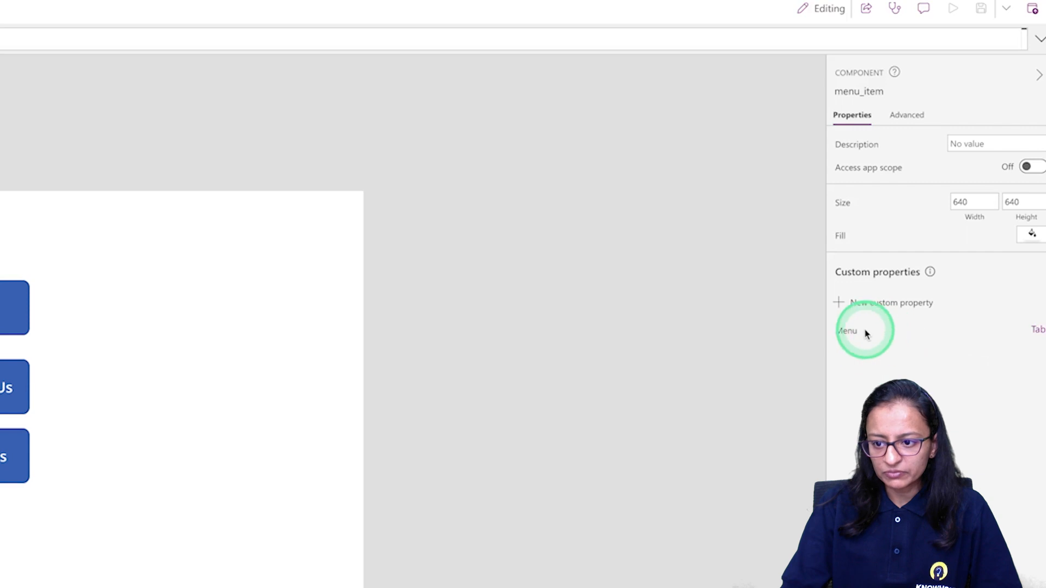
click(846, 333)
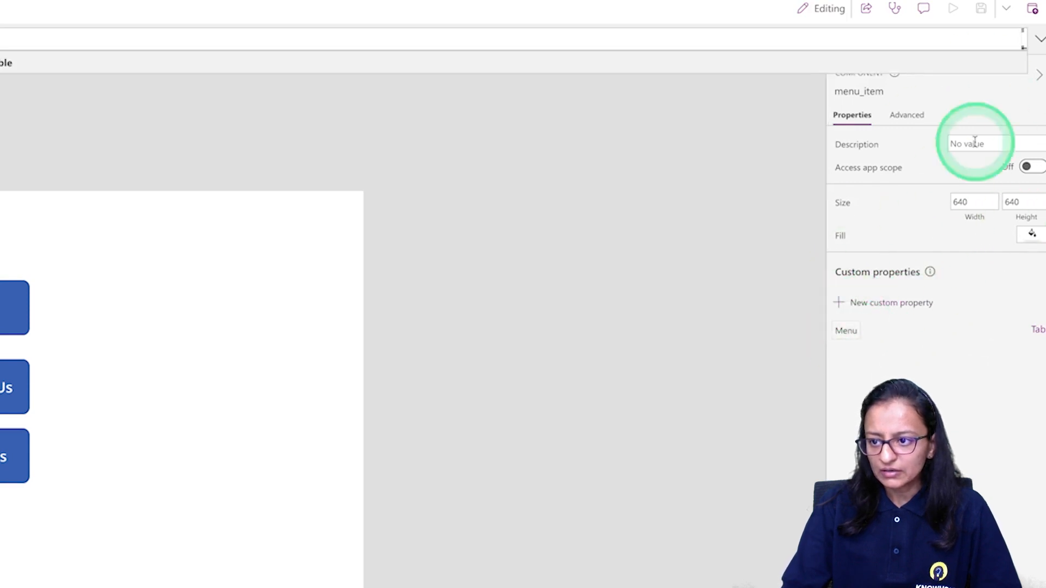
click(1038, 38)
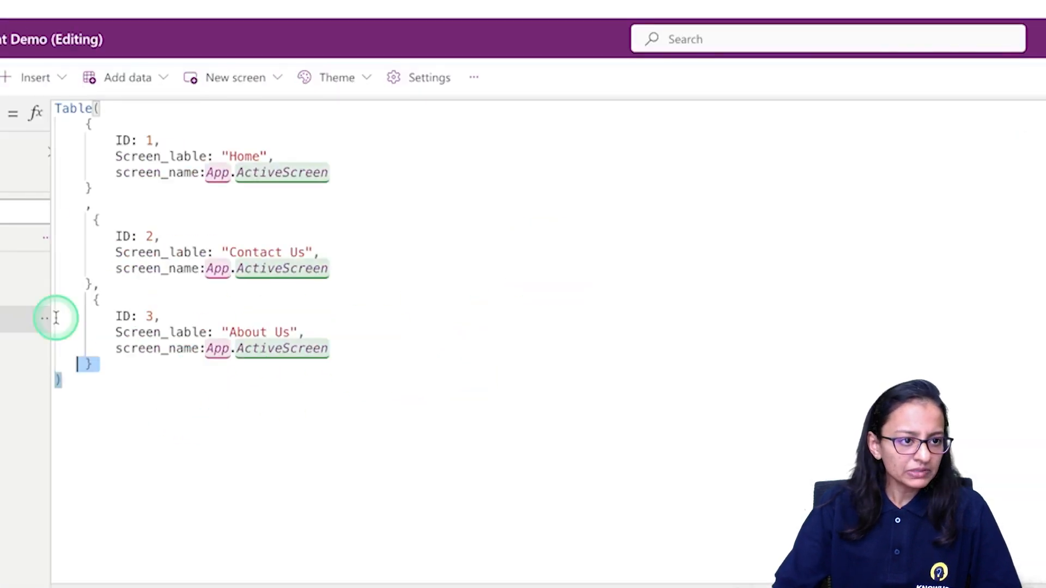
key(ctrl+a)
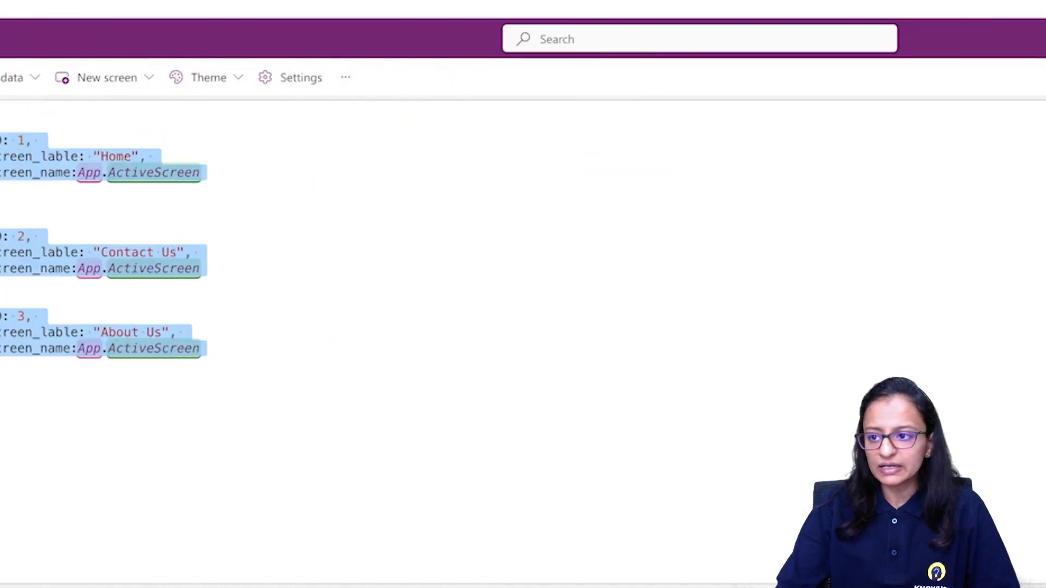
click(1035, 116)
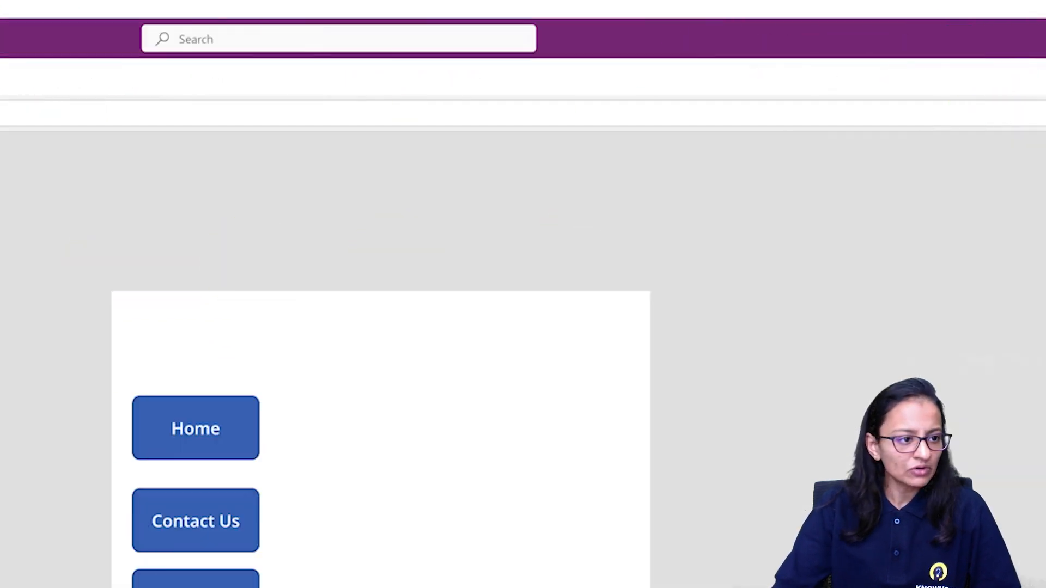
- Start a ClearCollect formula in the App object's OnStart property
click(68, 179)
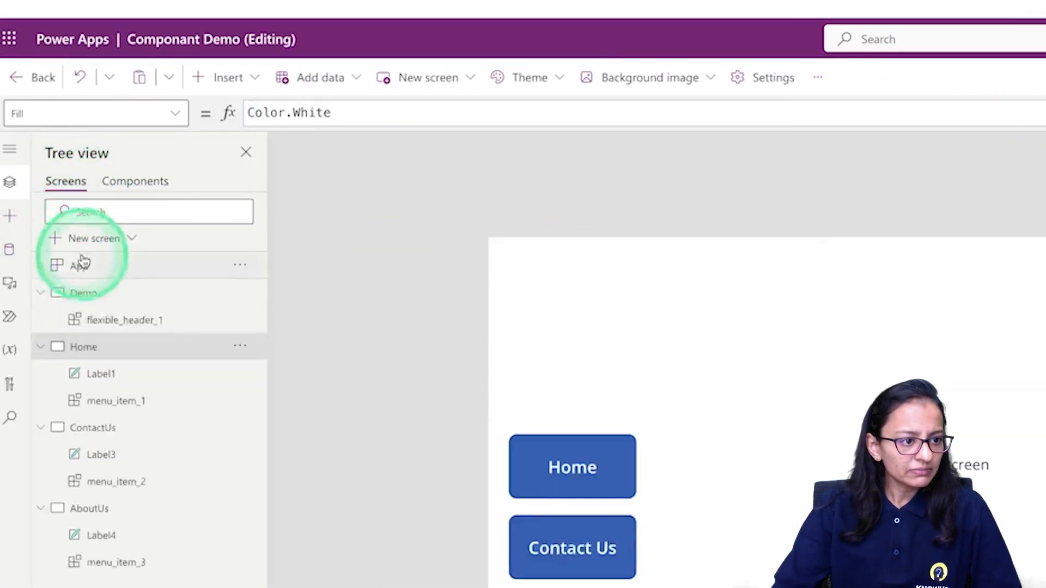
click(80, 265)
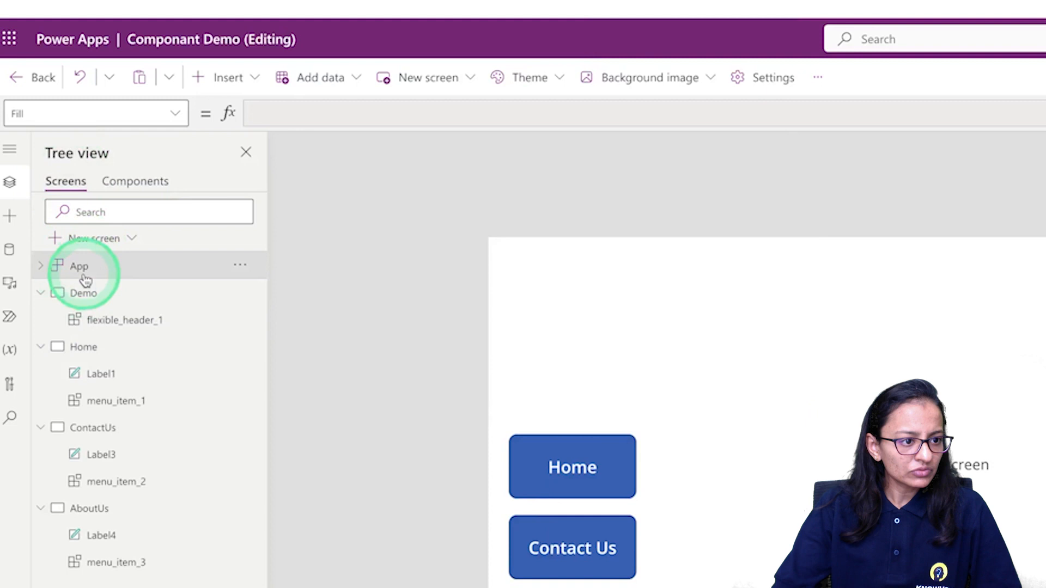
click(176, 115)
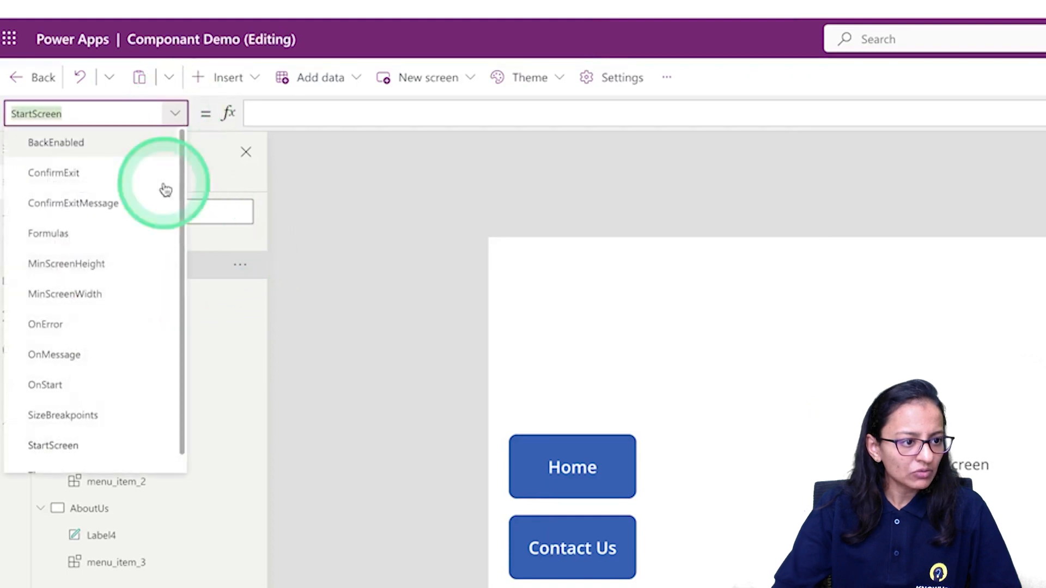
click(94, 393)
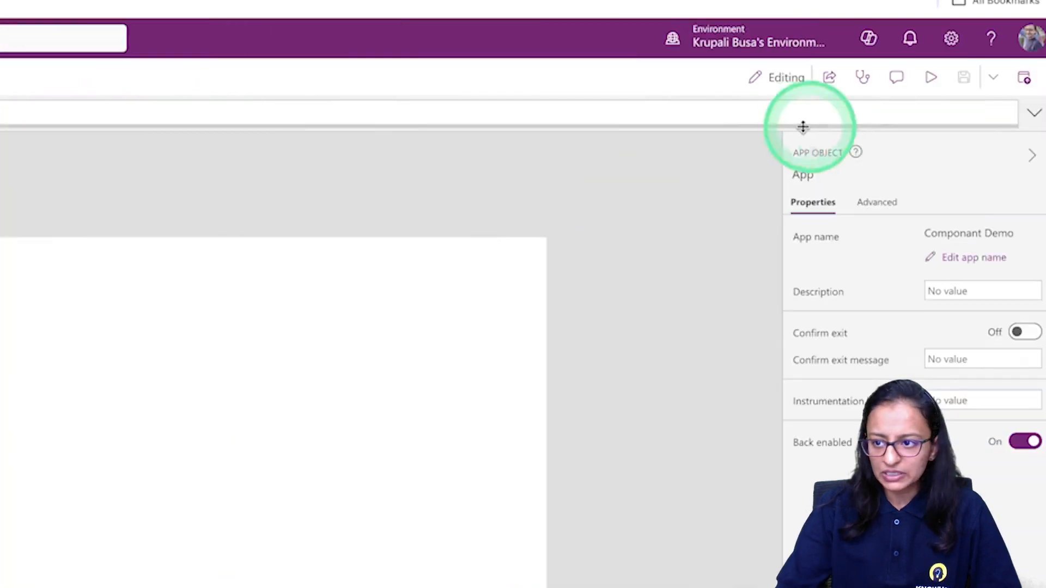
click(1035, 112)
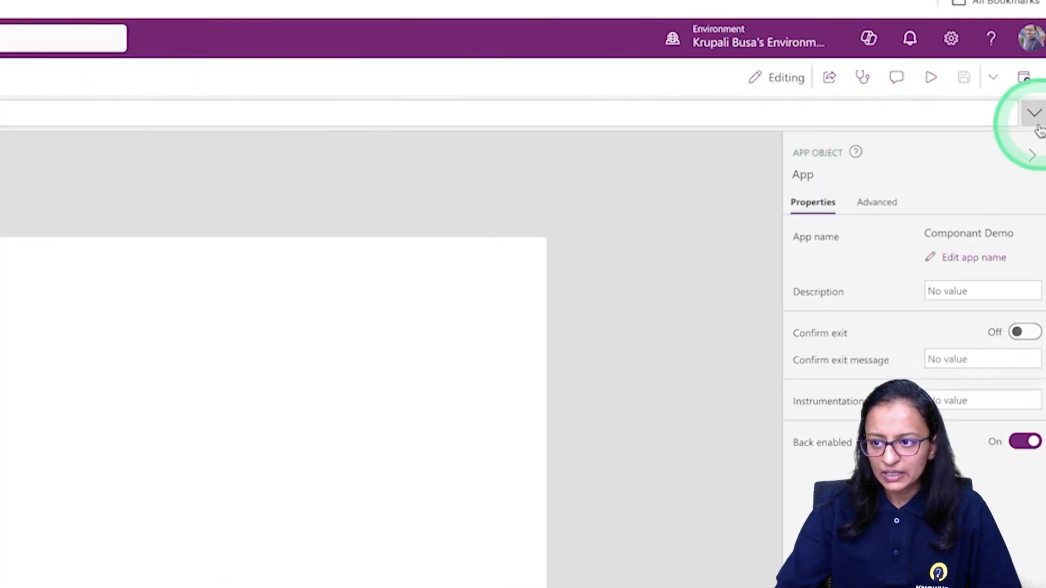
click(163, 146)
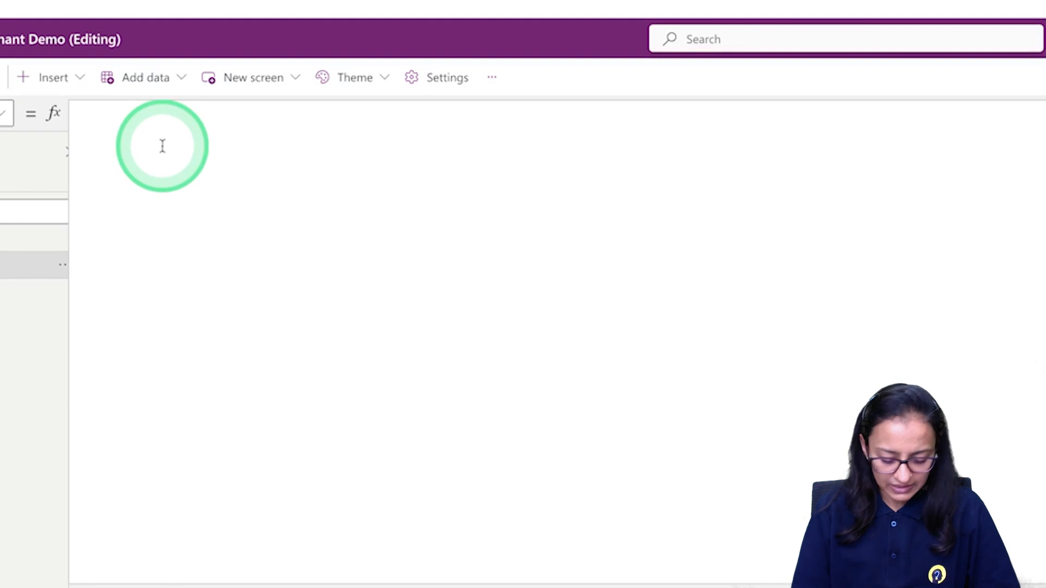
text(clrer)
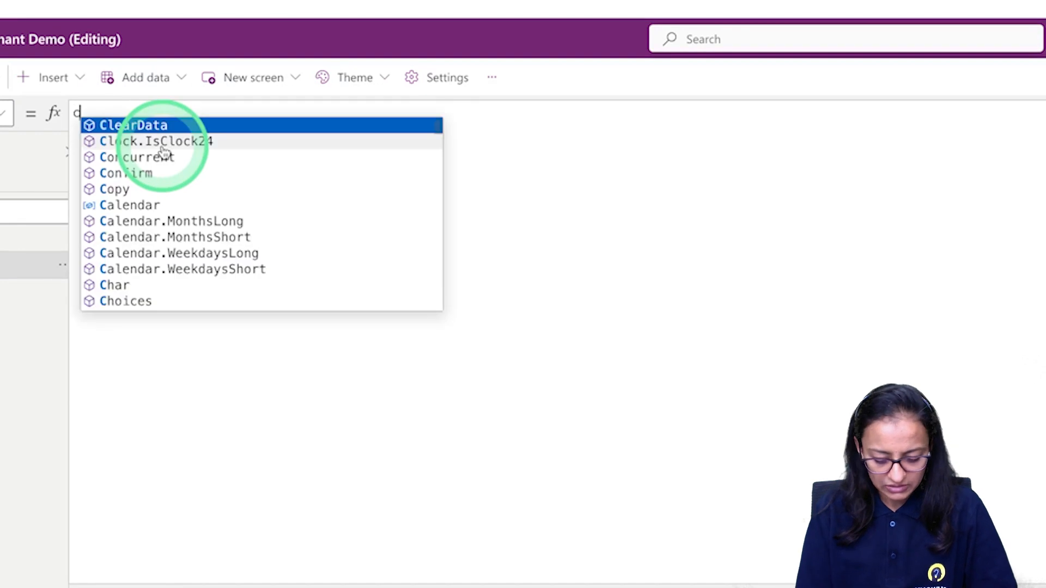
key(BackSpace)
key(BackSpace)
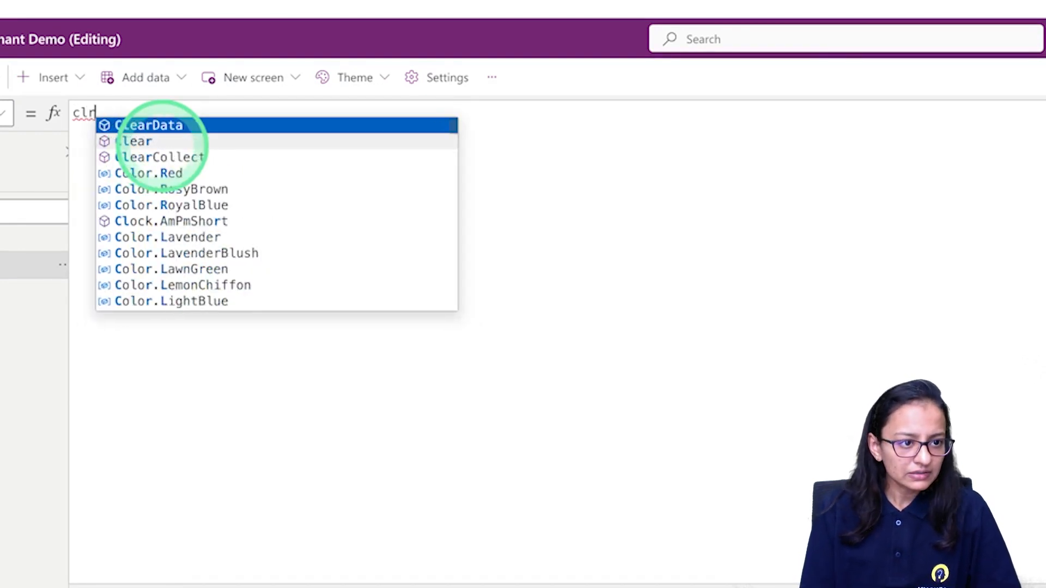
key(Down)
key(Down)
key(Tab)
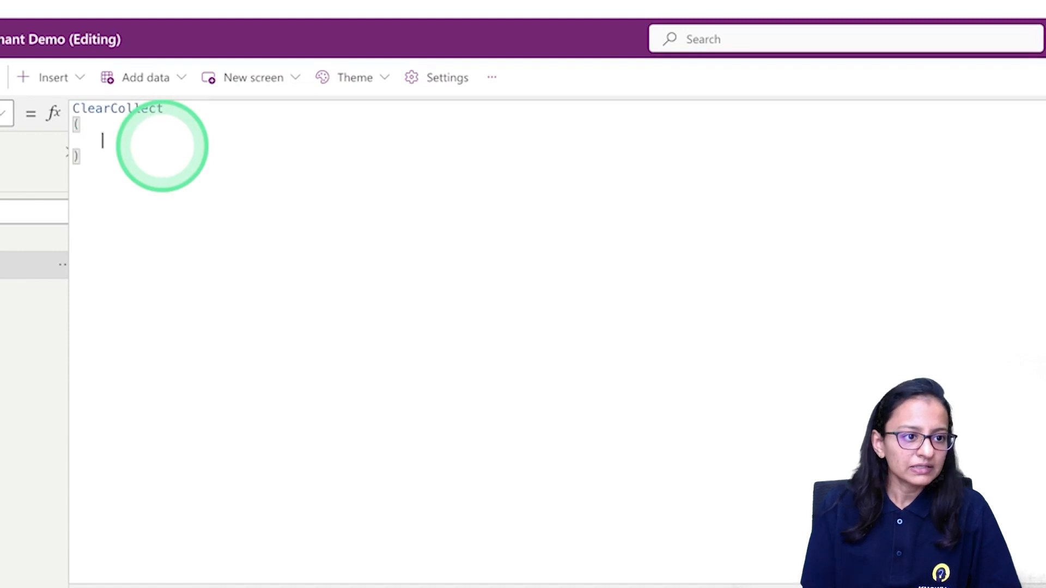
- Name the collection MenuNames in the ClearCollect formula and paste the copied Table formula as its item
text(Cole1)
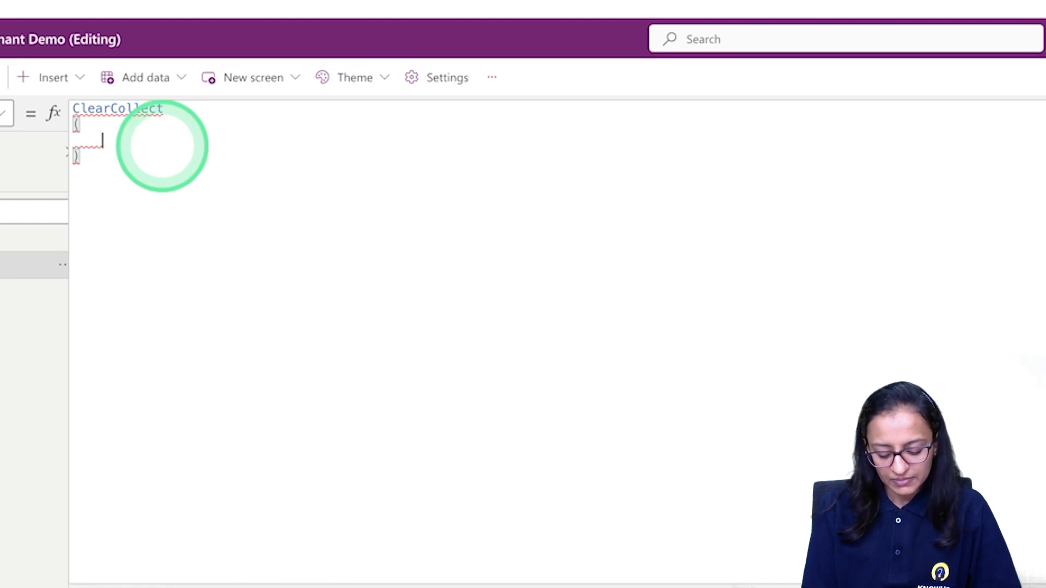
text(MenuName)
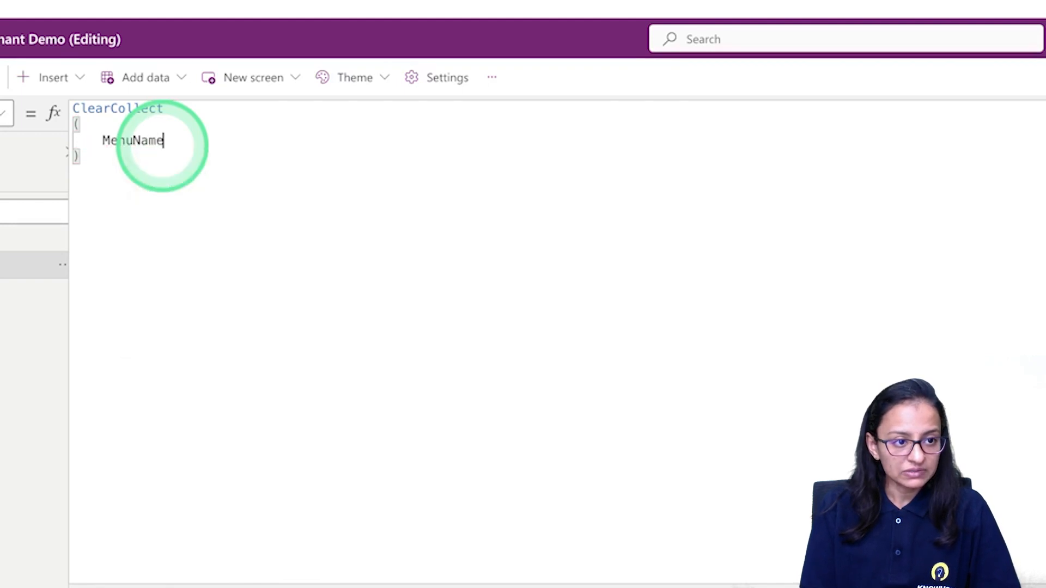
text(s,)
key(Return)
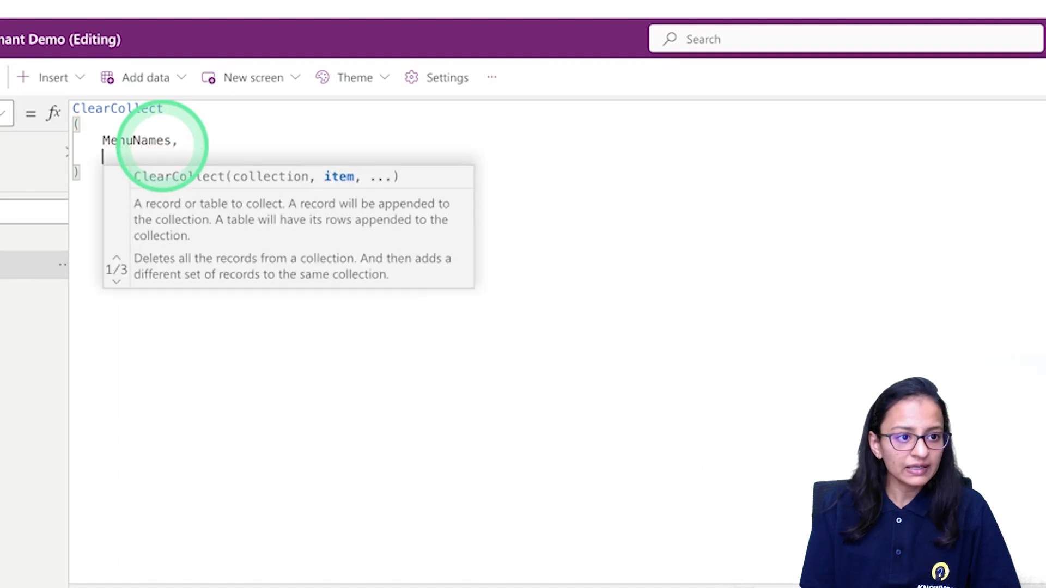
key(ctrl+v)
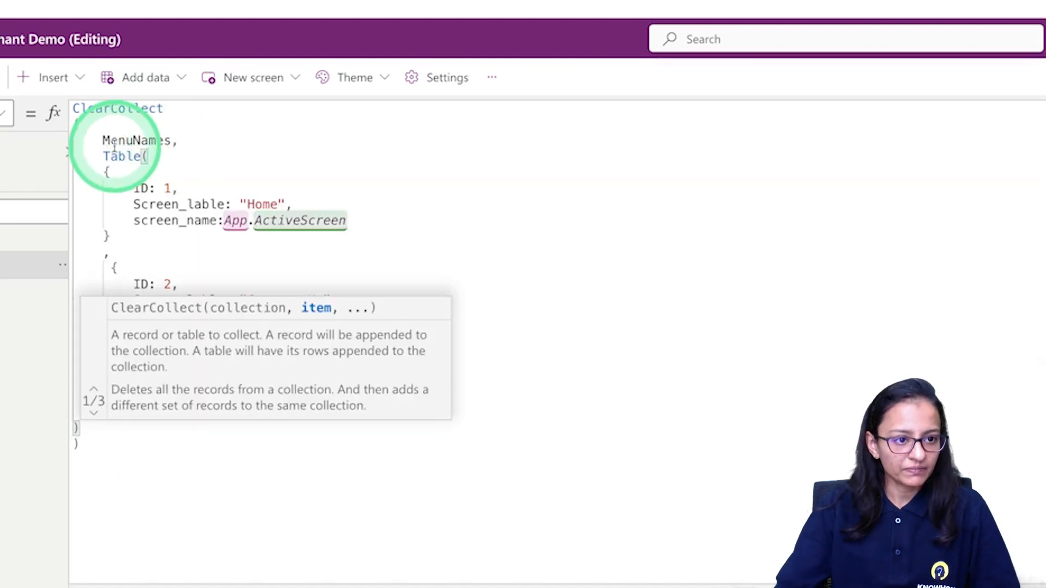
click(558, 266)
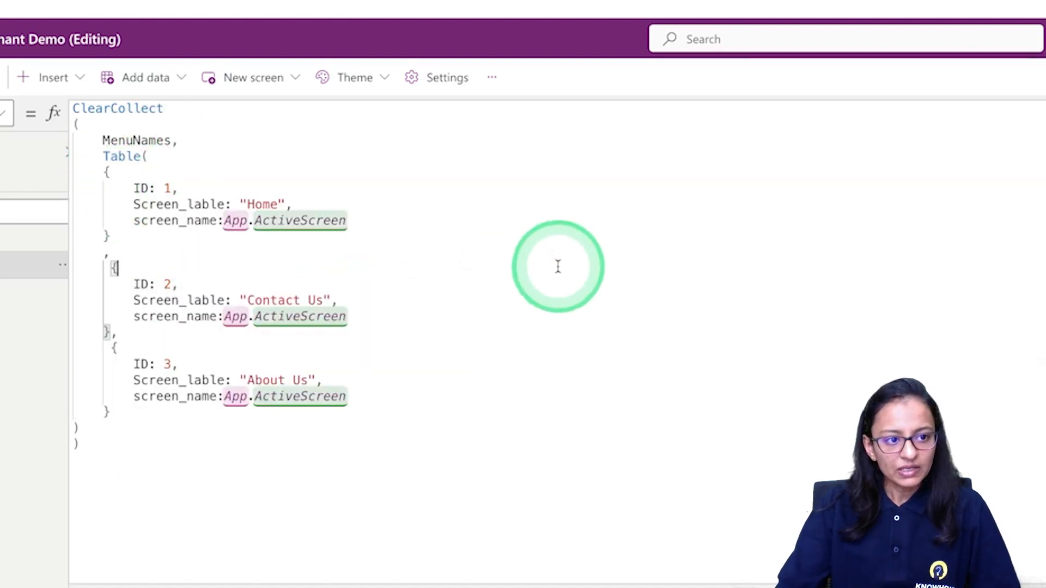
- Replace the screen_name value of the record with ID 1 with the Home screen
click(225, 220)
drag(226, 221, 350, 217)
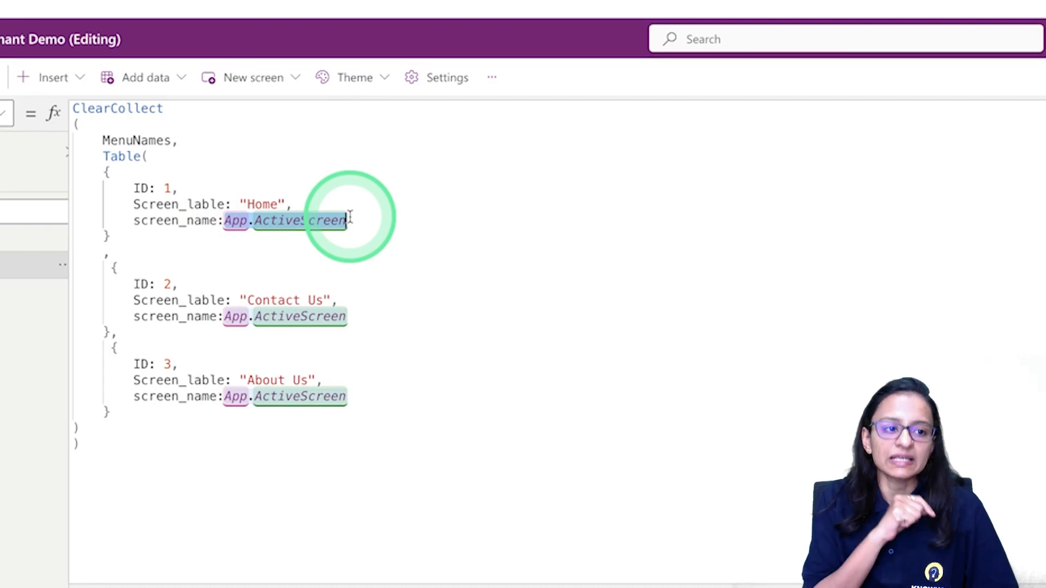
key(BackSpace)
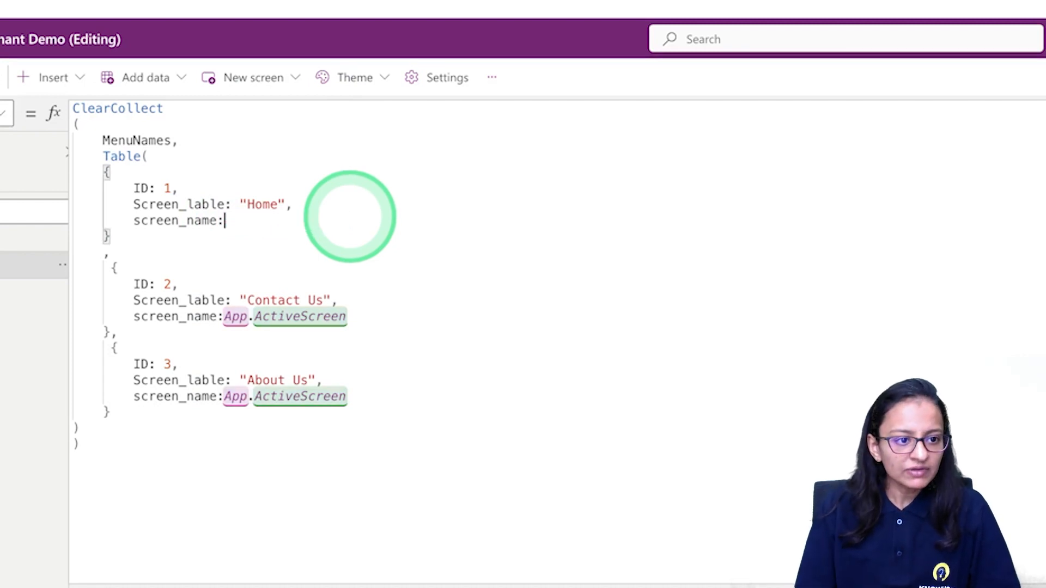
click(346, 325)
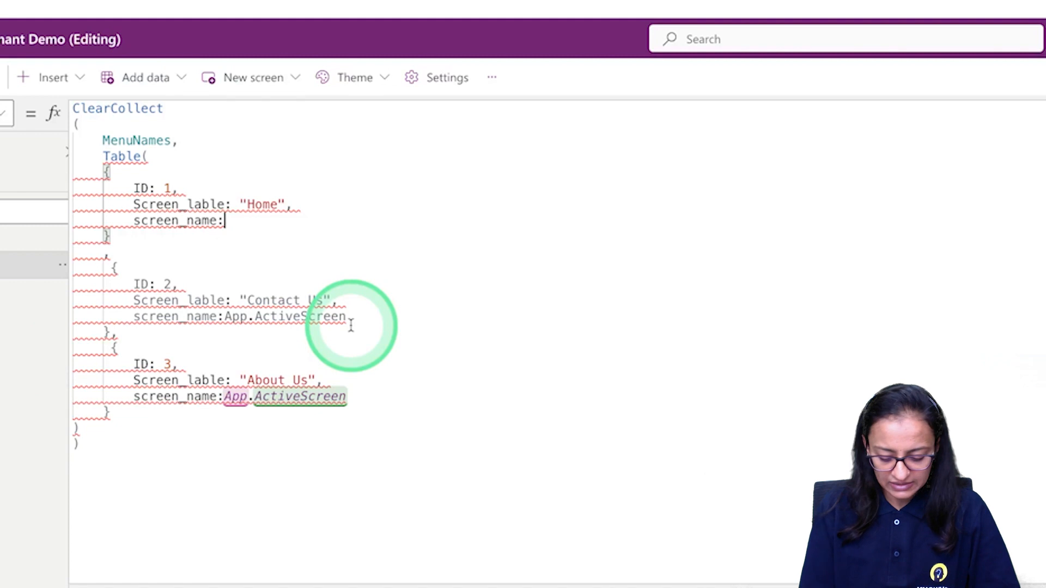
text(Ho)
key(Tab)
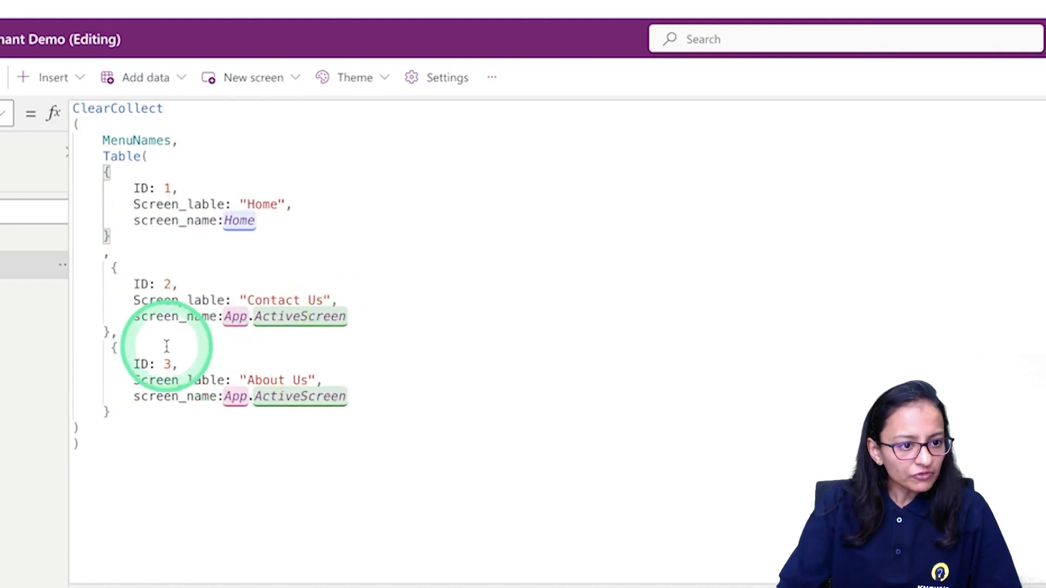
- Replace the screen_name value of the record with ID 2 with the ContactUs screen
drag(226, 320, 345, 317)
key(BackSpace)
text(con)
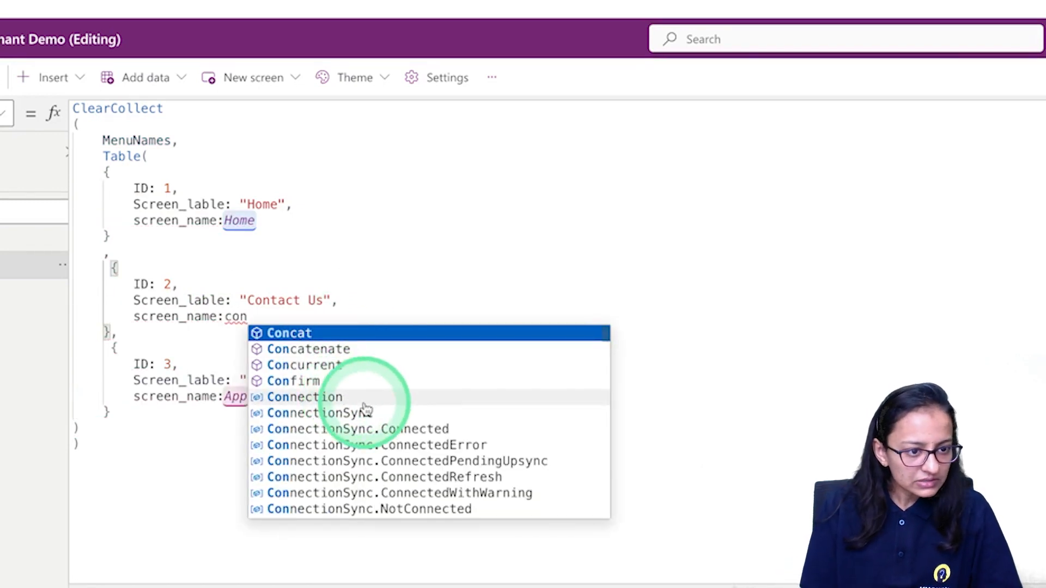
text(t)
key(Tab)
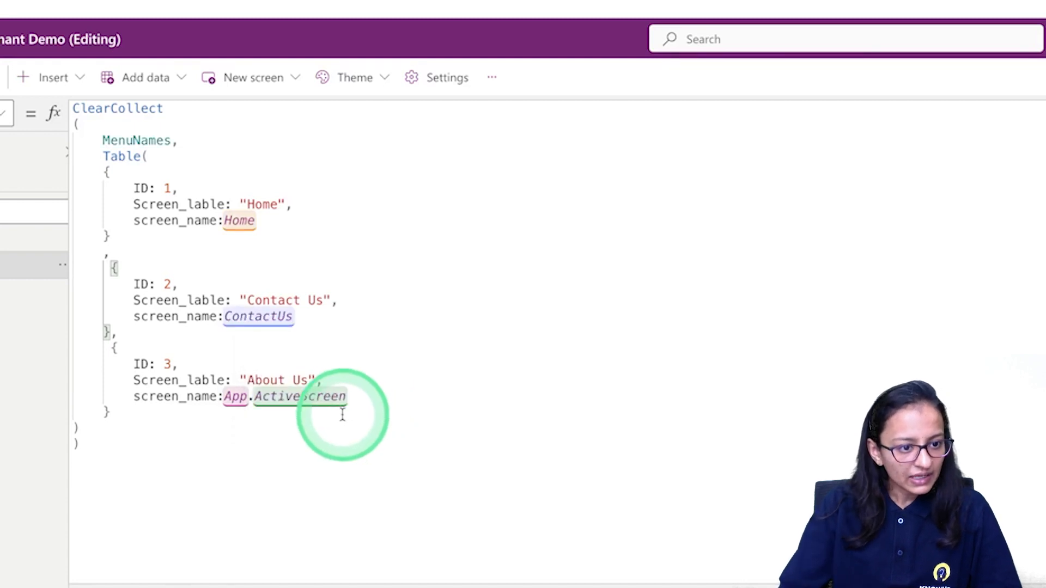
- Replace the screen_name value of the record with ID 3 with the AboutUs screen, and save the app
drag(226, 400, 362, 398)
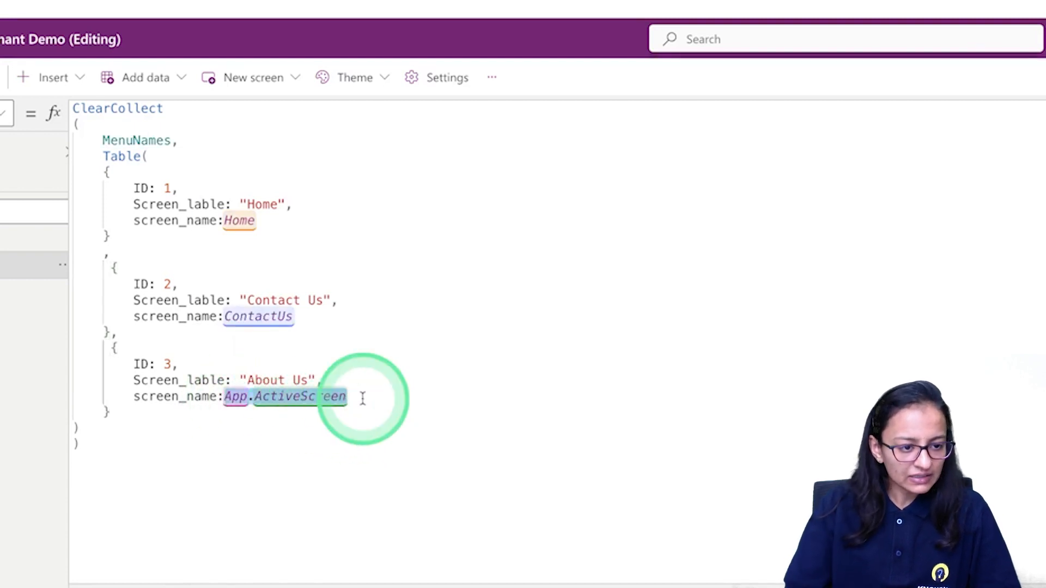
key(BackSpace)
text(Abou)
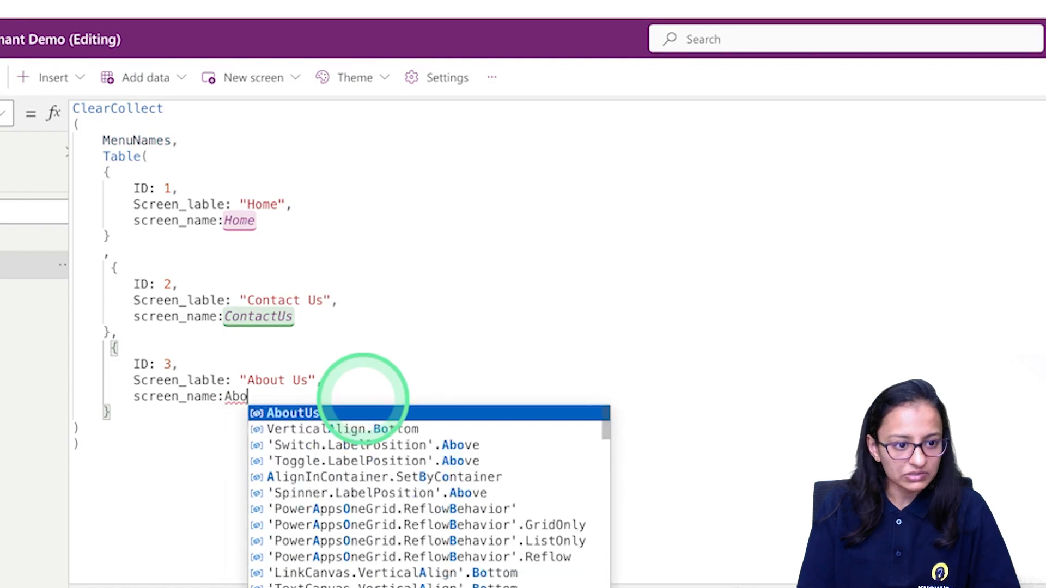
key(Tab)
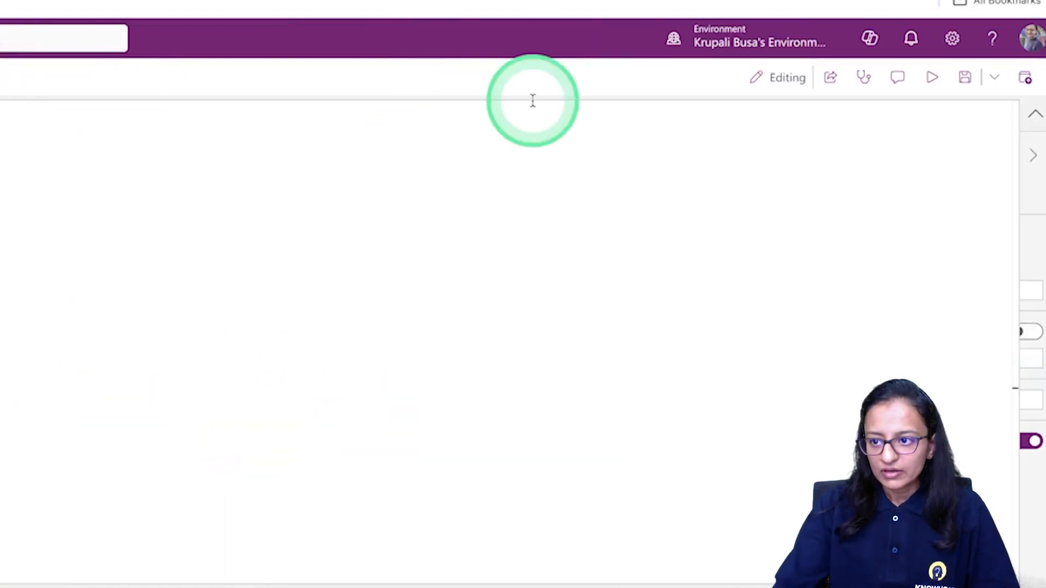
click(962, 79)
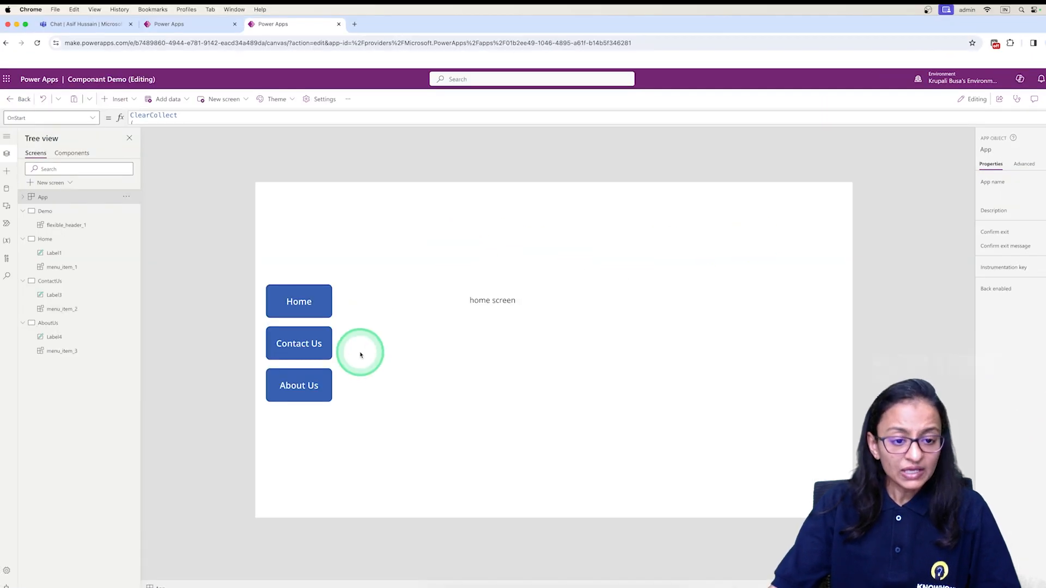
- Check the menu instance on the Home screen, then the menu_item component's gallery Items formula and Menu custom property
click(361, 356)
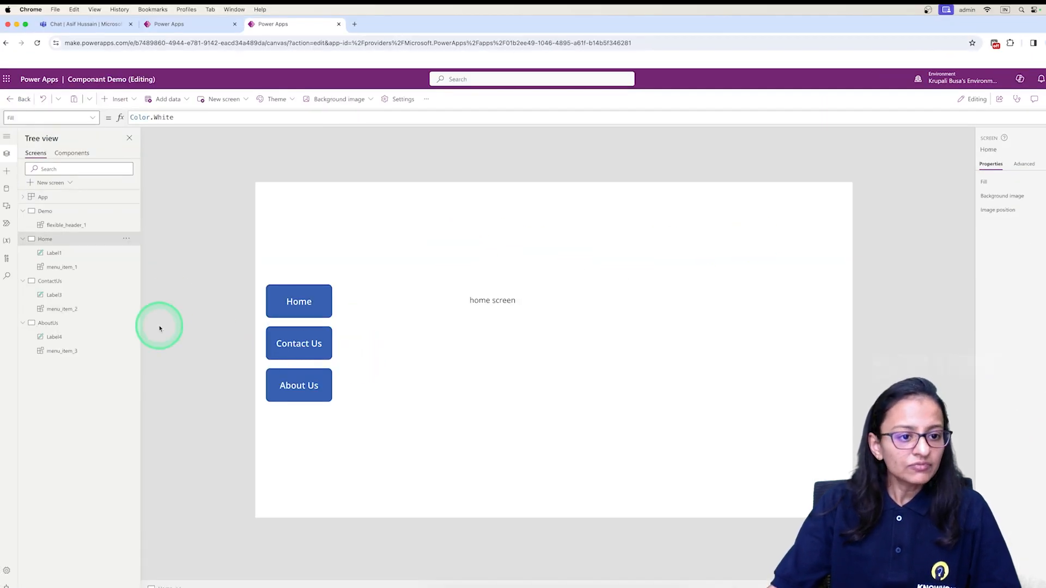
click(308, 352)
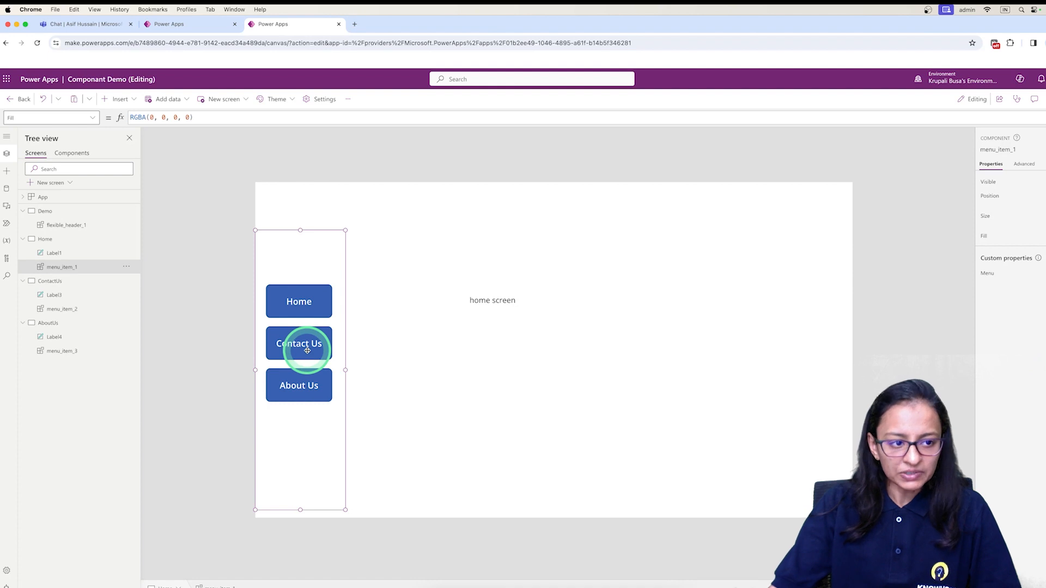
click(81, 156)
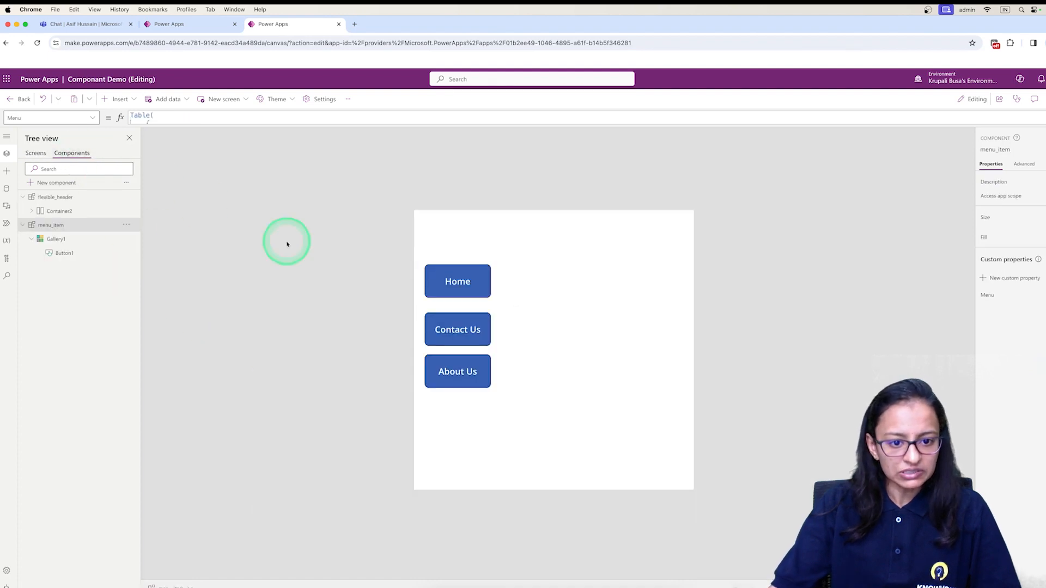
click(467, 410)
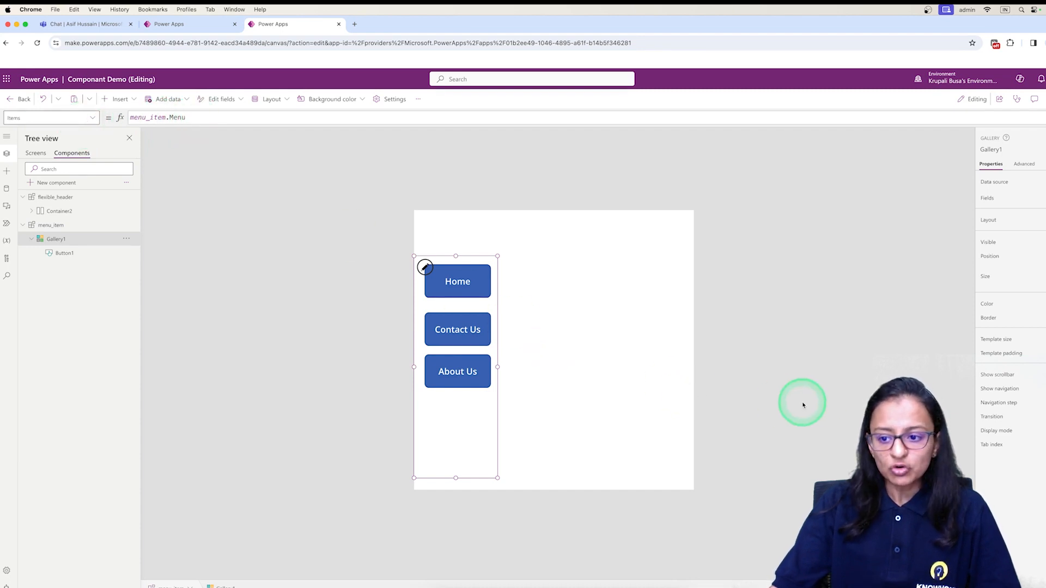
click(589, 358)
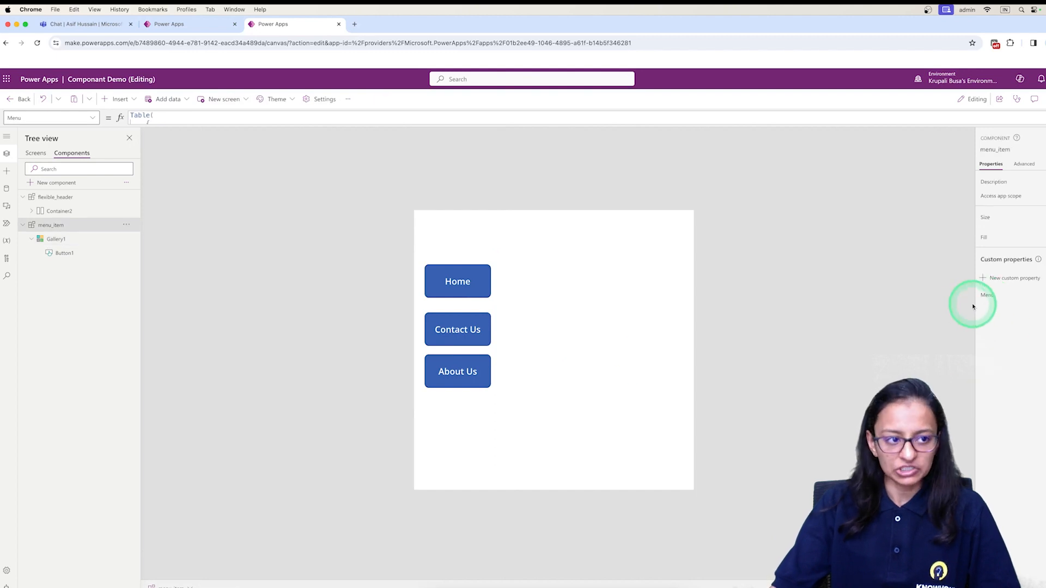
- Replace the Table formula in the Menu property of menu_item_1 on the Home screen with the MenuNames collection
click(34, 153)
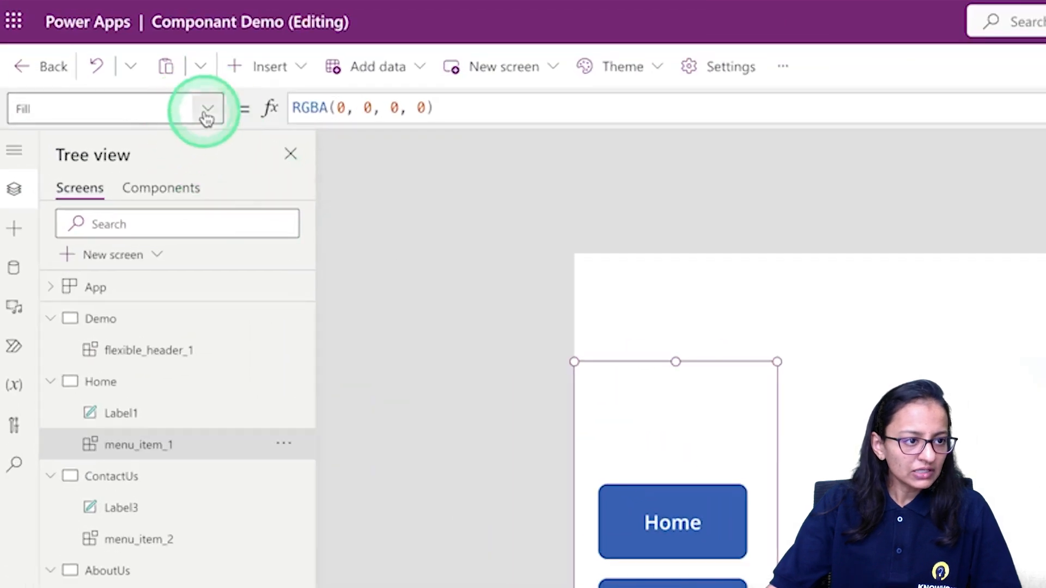
click(203, 115)
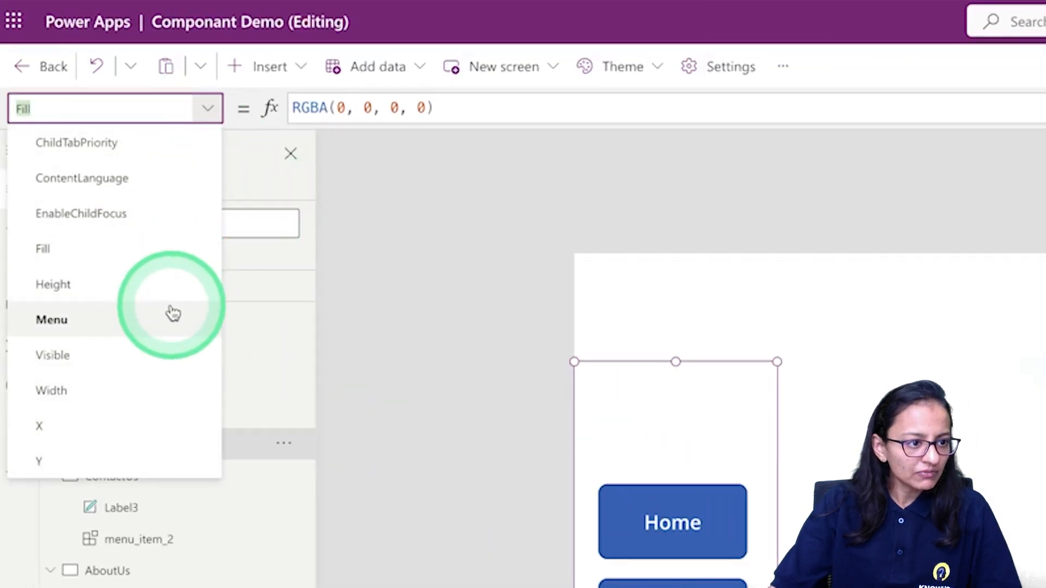
click(163, 339)
click(397, 104)
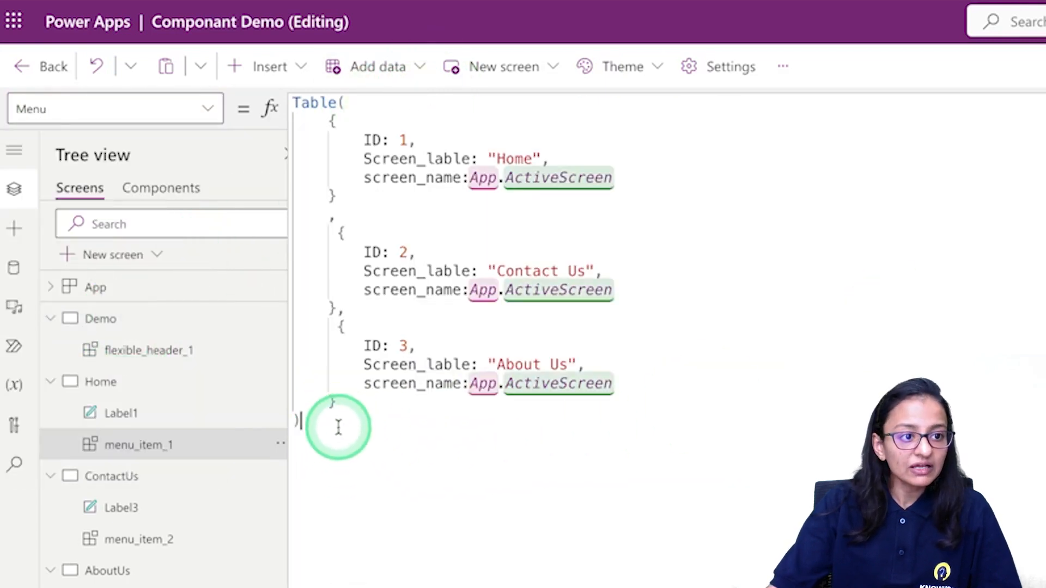
drag(338, 427, 232, 8)
key(BackSpace)
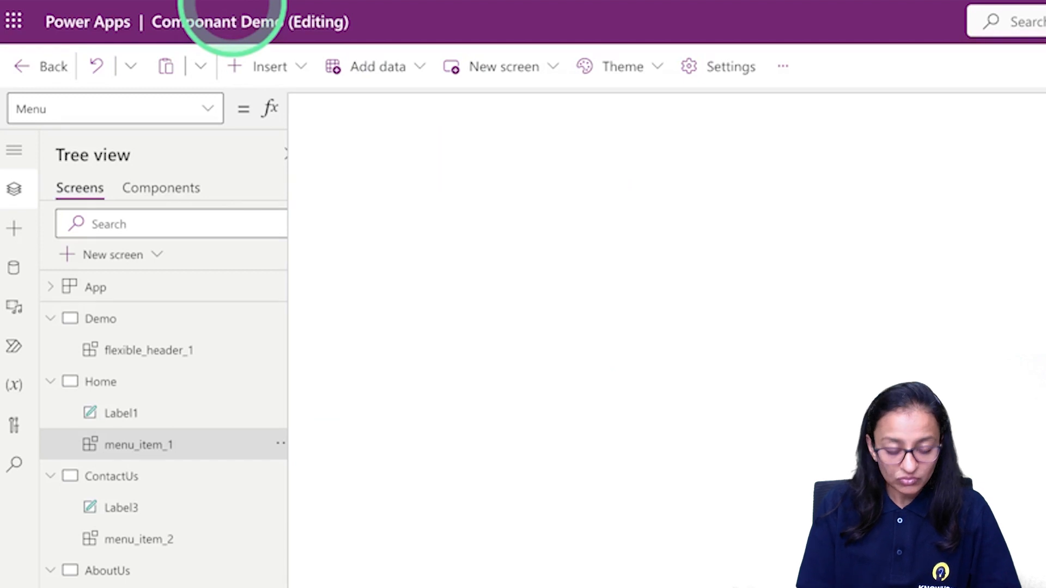
text(men)
key(Down)
key(Down)
key(Down)
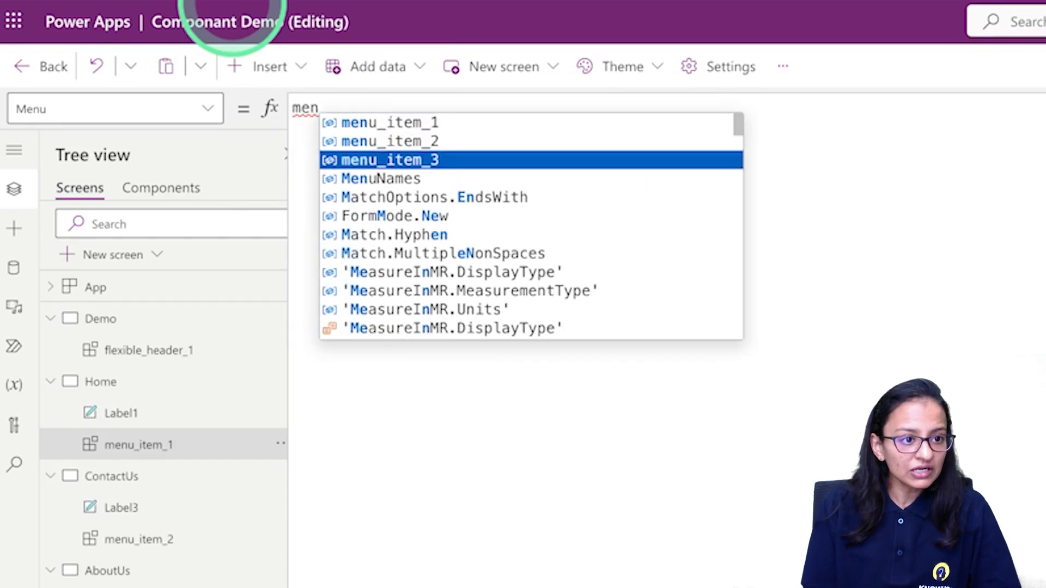
key(Return)
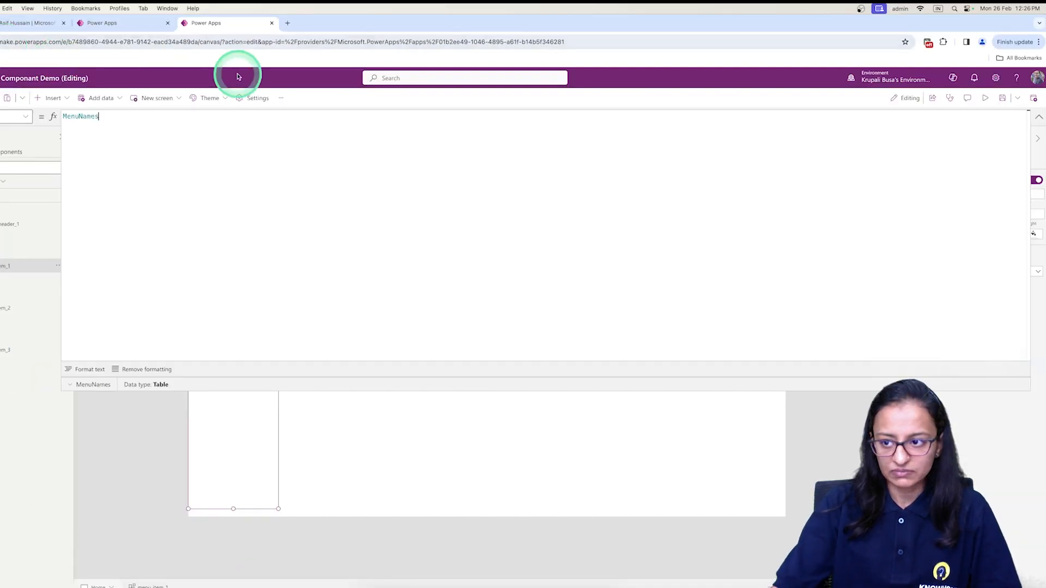
- Run the app's OnStart formula to load the MenuNames collection
click(1038, 116)
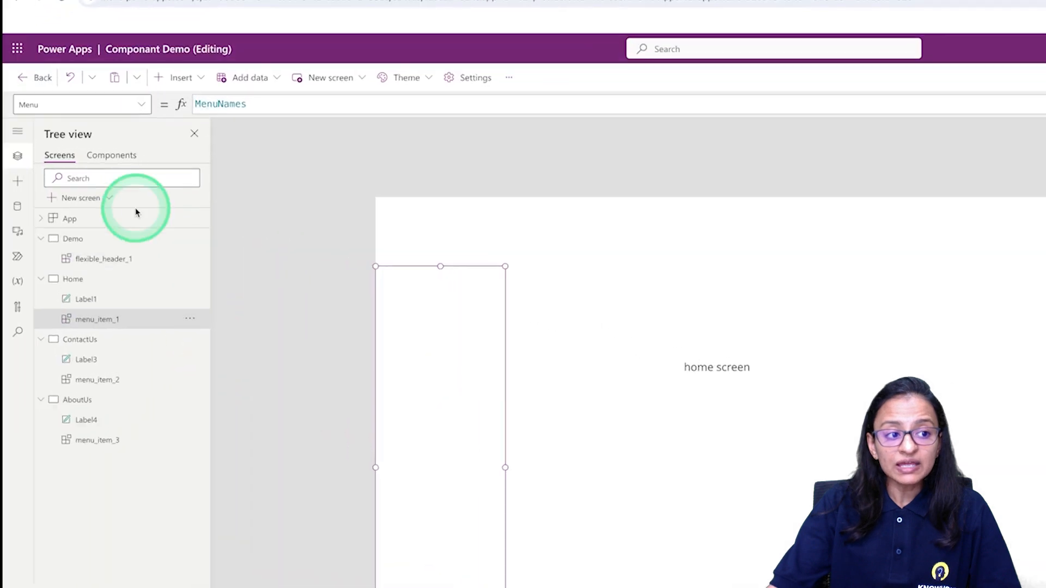
click(70, 219)
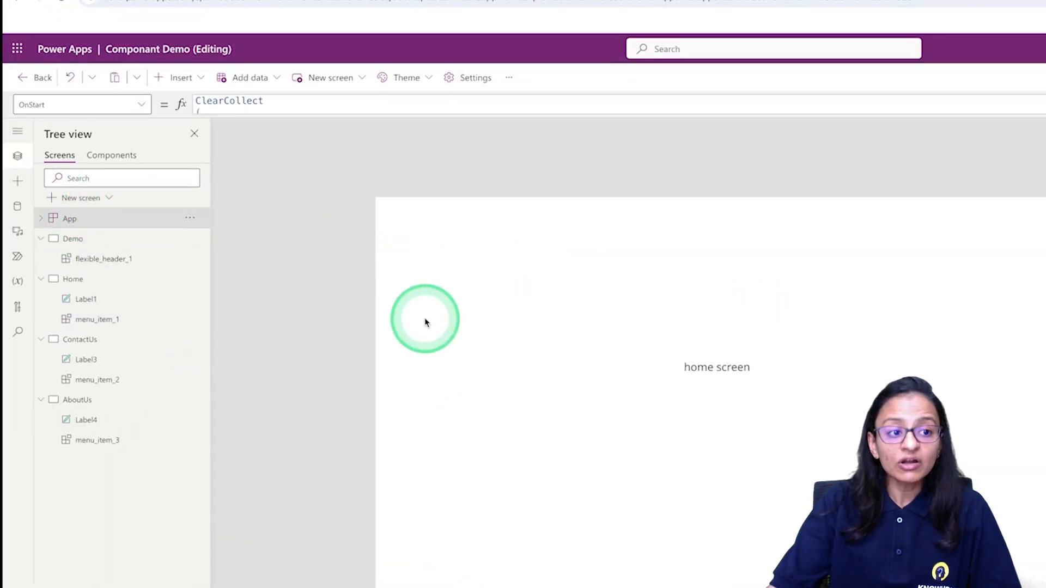
click(193, 220)
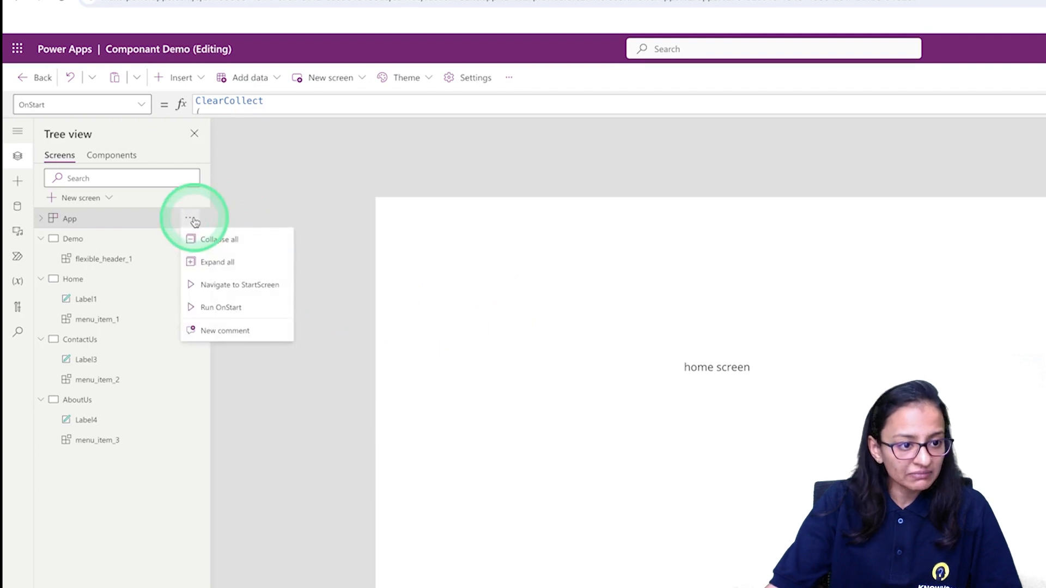
click(212, 306)
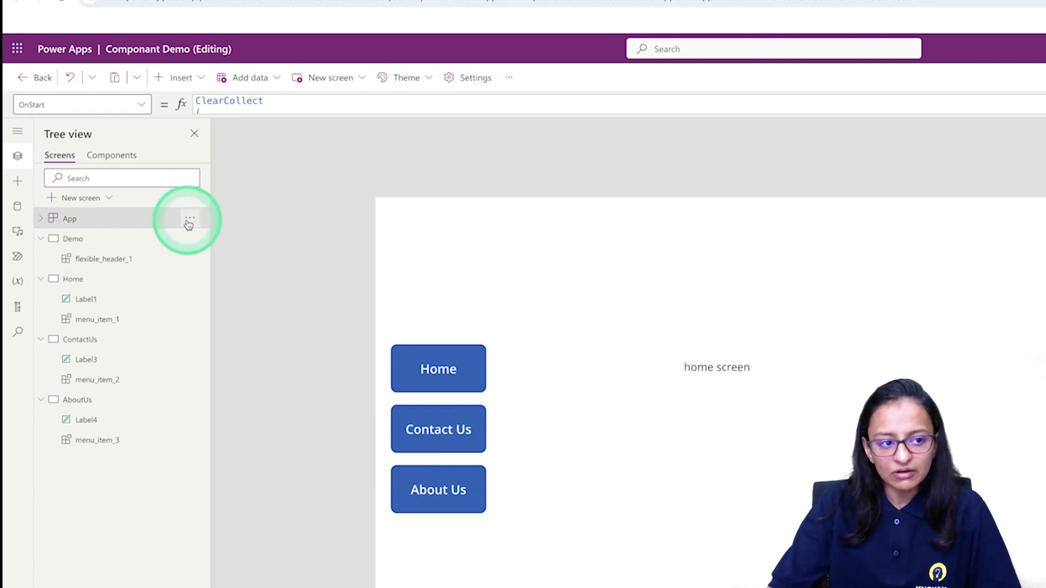
- Replace the Table formula in the Menu property of menu_item_2 on the ContactUs screen with the MenuNames collection
click(114, 286)
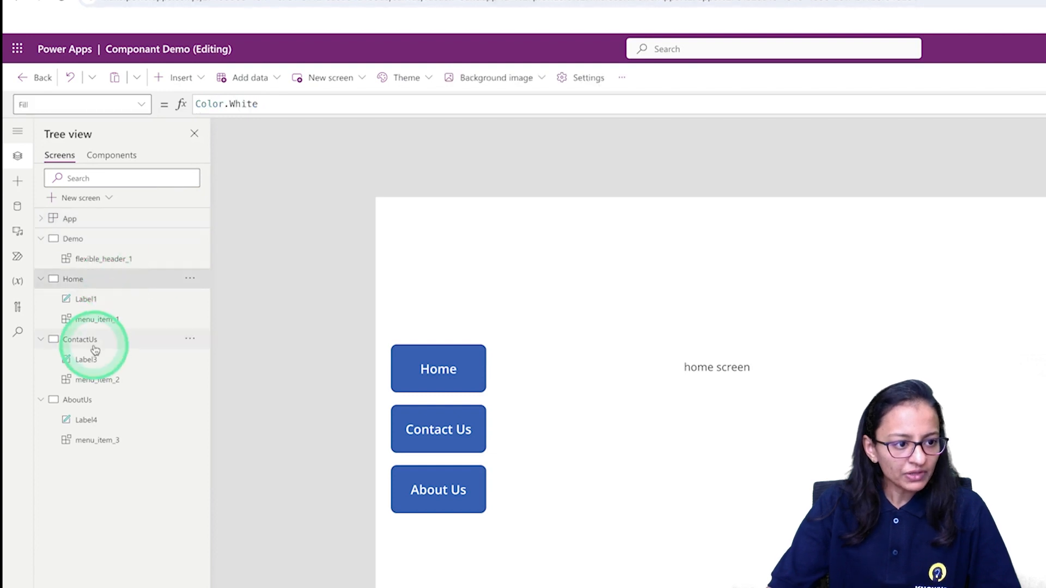
click(93, 339)
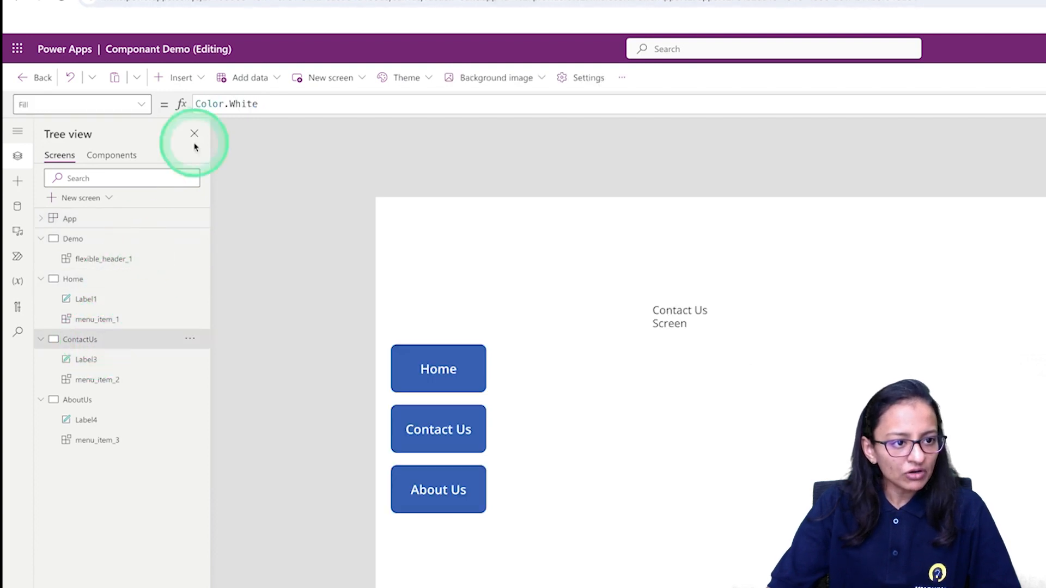
click(144, 105)
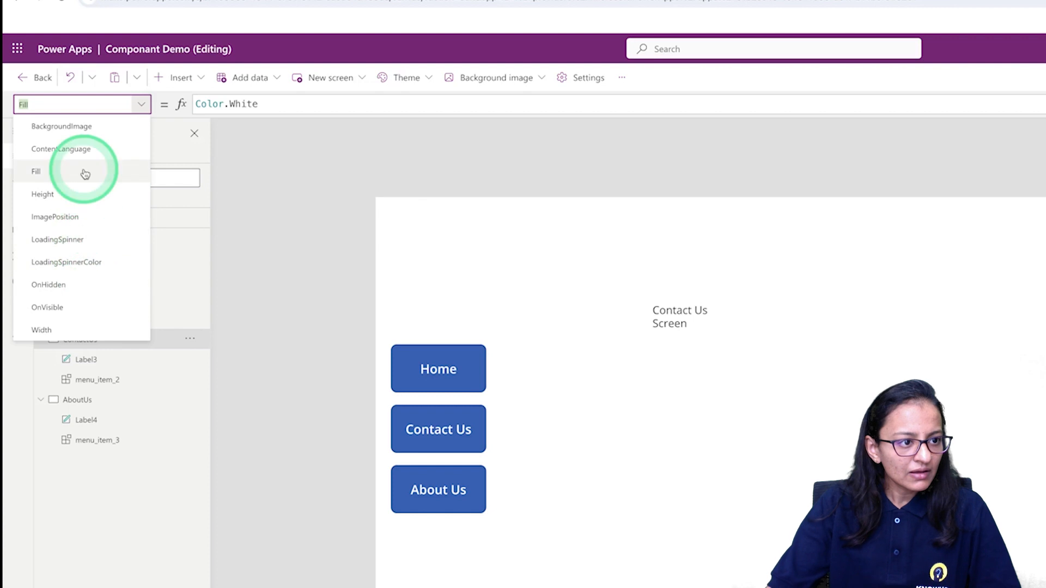
click(444, 427)
click(65, 235)
click(1041, 102)
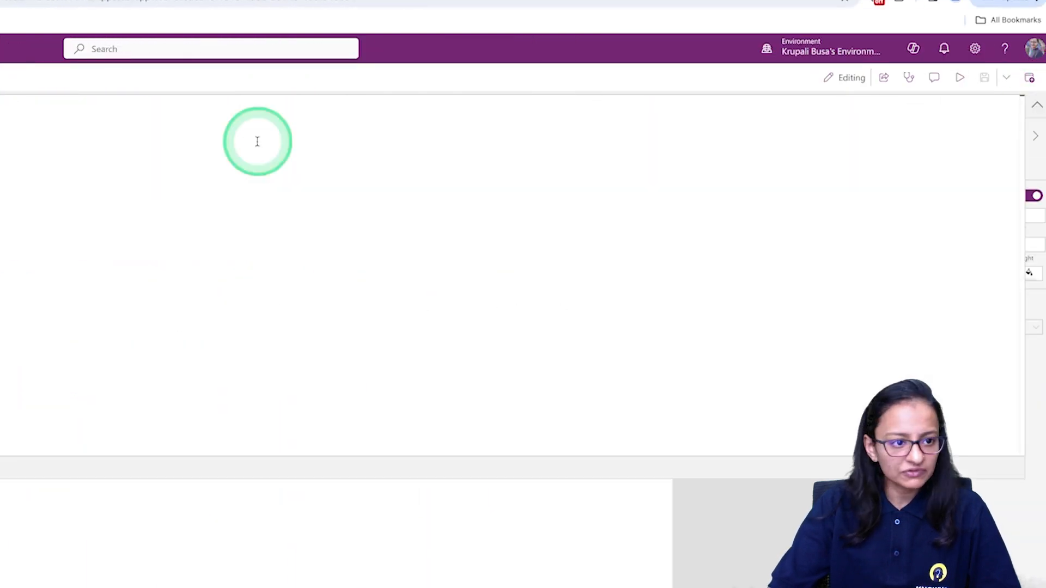
drag(241, 353, 192, 82)
key(Delete)
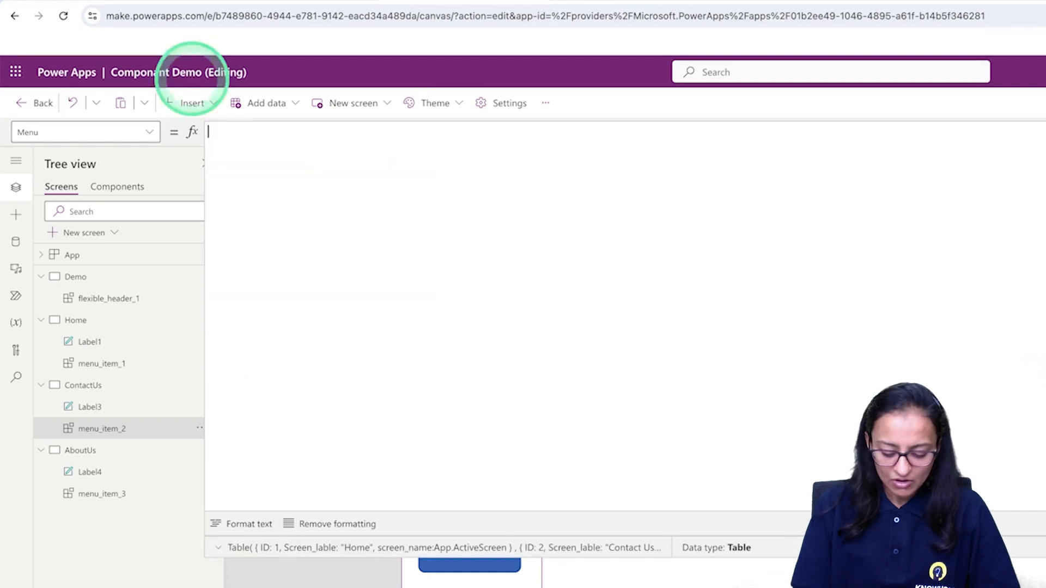
text(men)
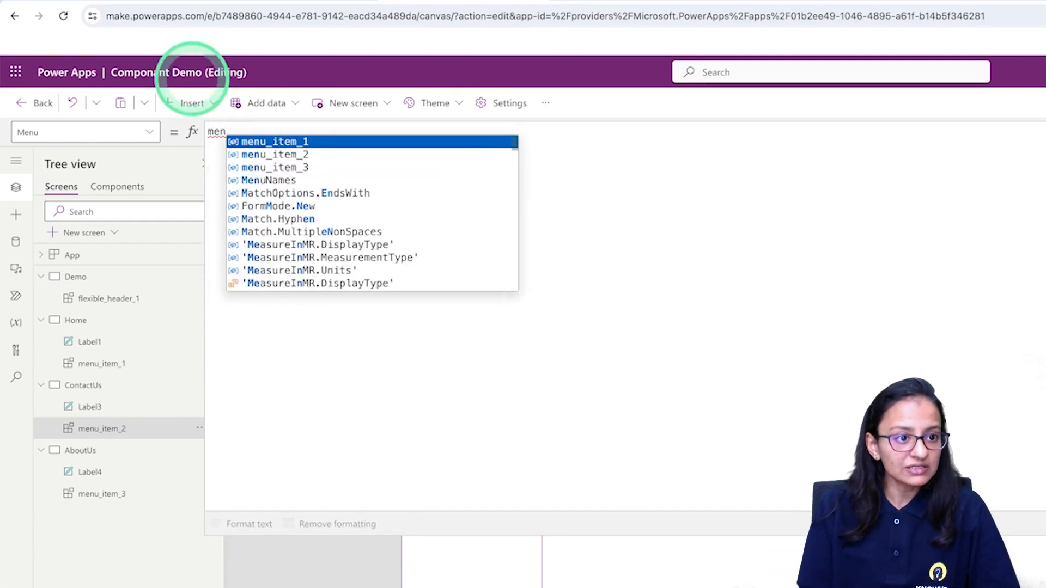
key(Down)
key(Down)
key(Down)
key(Tab)
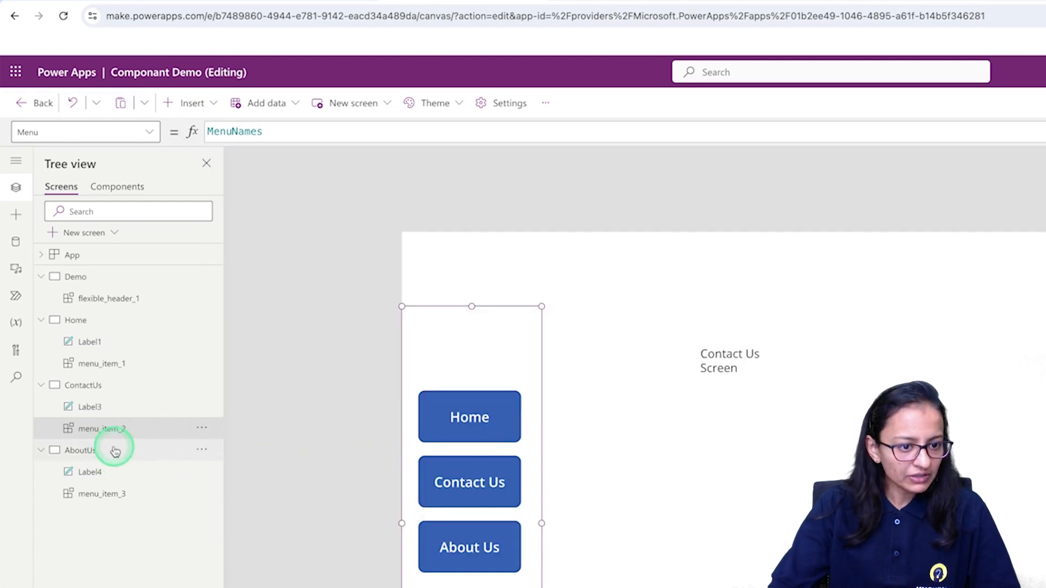
- Replace the Table formula in the Menu property of menu_item_3 on the AboutUs screen with MenuNames, and save the app
click(111, 449)
click(102, 494)
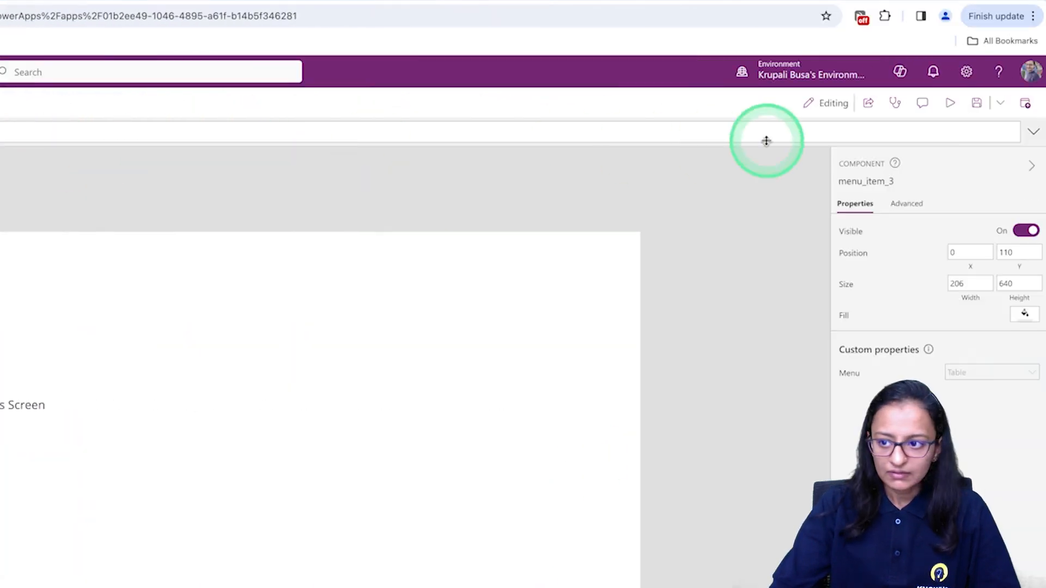
click(1030, 135)
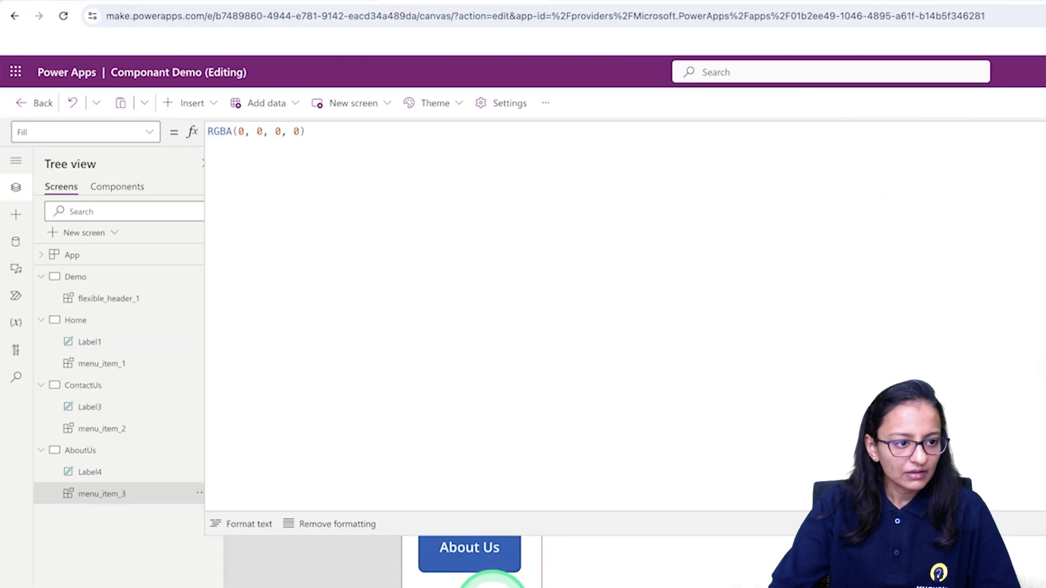
click(149, 132)
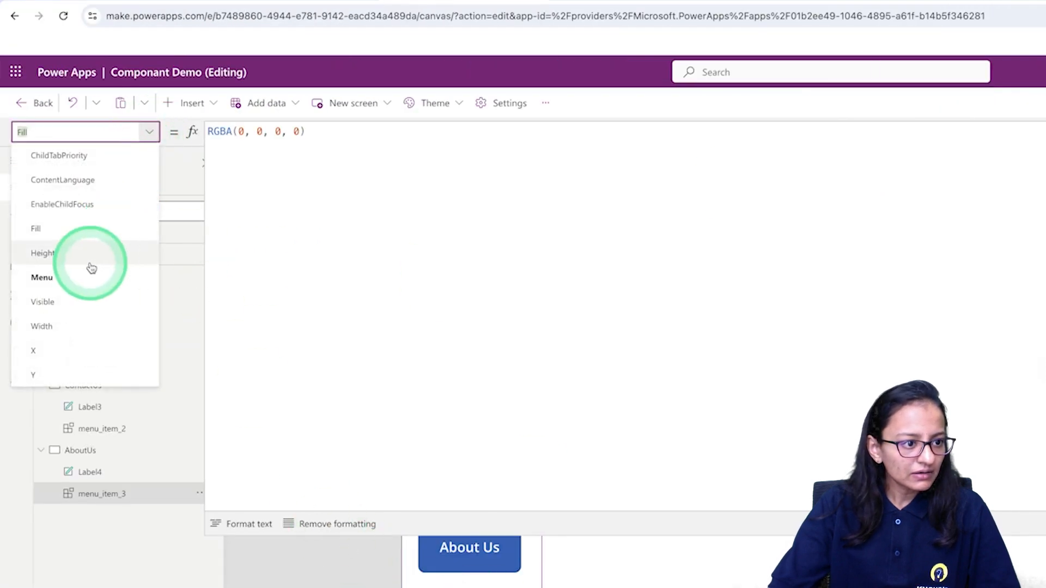
click(84, 278)
drag(236, 364, 142, 164)
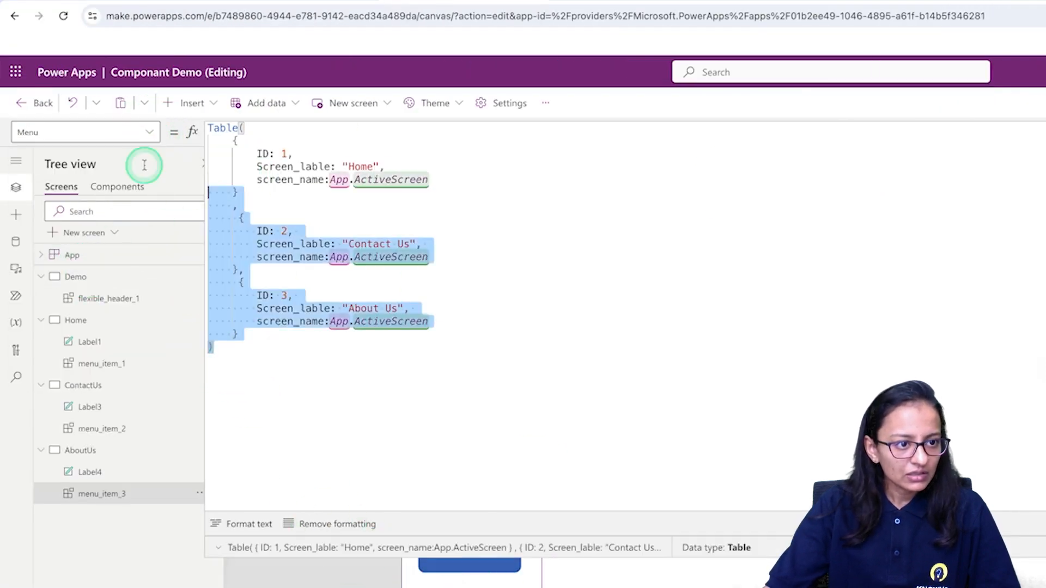
key(BackSpace)
text(MenuNames)
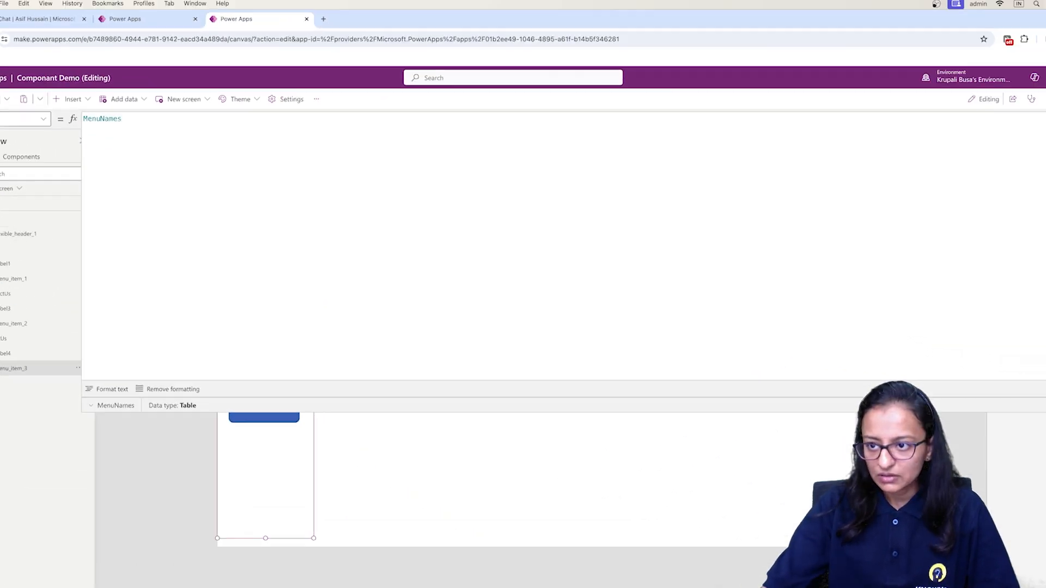
click(1005, 103)
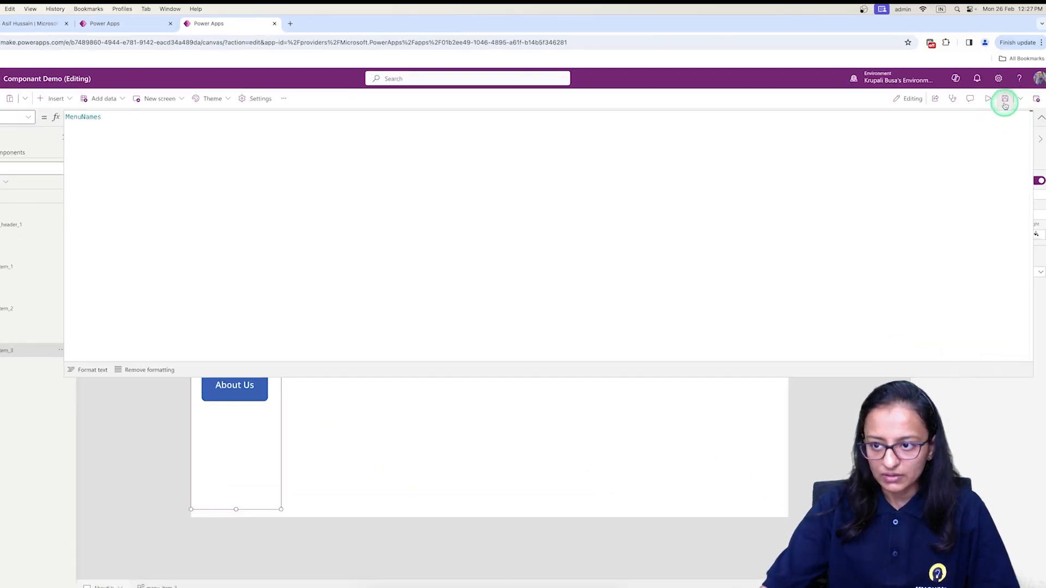
click(362, 467)
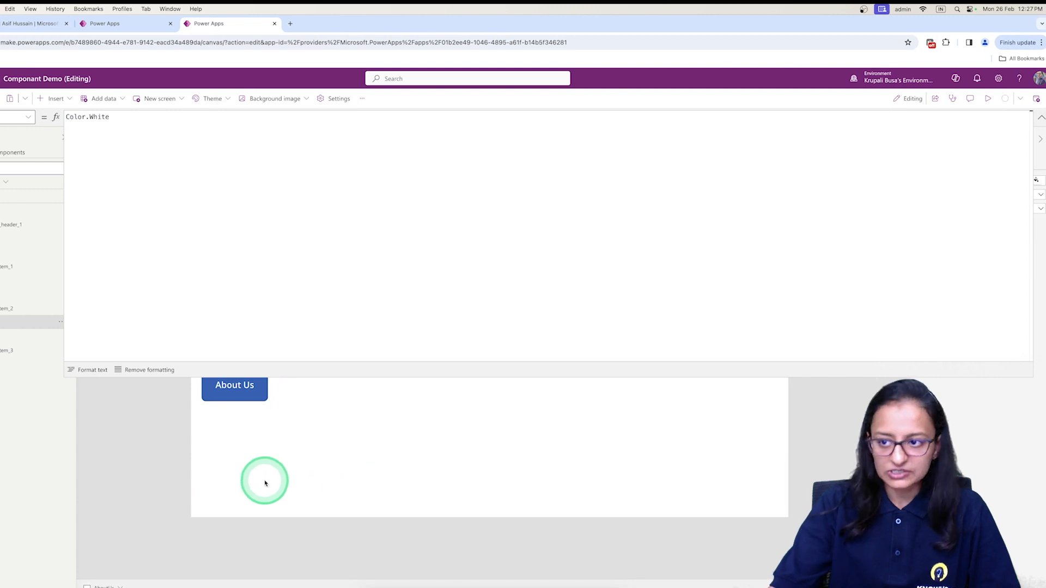
click(1040, 119)
click(222, 403)
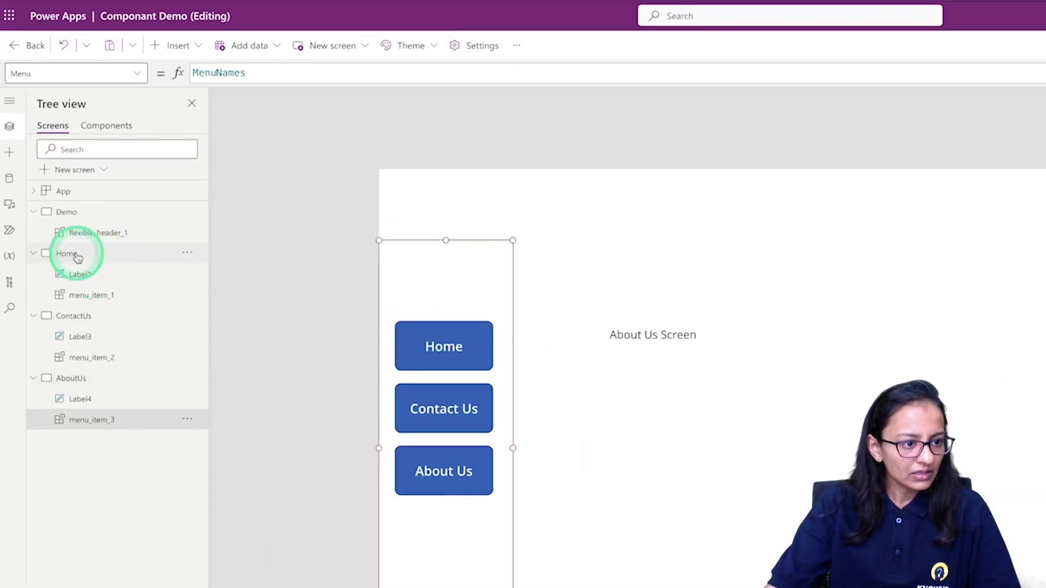
- Preview the app from the Home screen, test the Home, Contact Us and About Us menu buttons, and close the preview
click(77, 257)
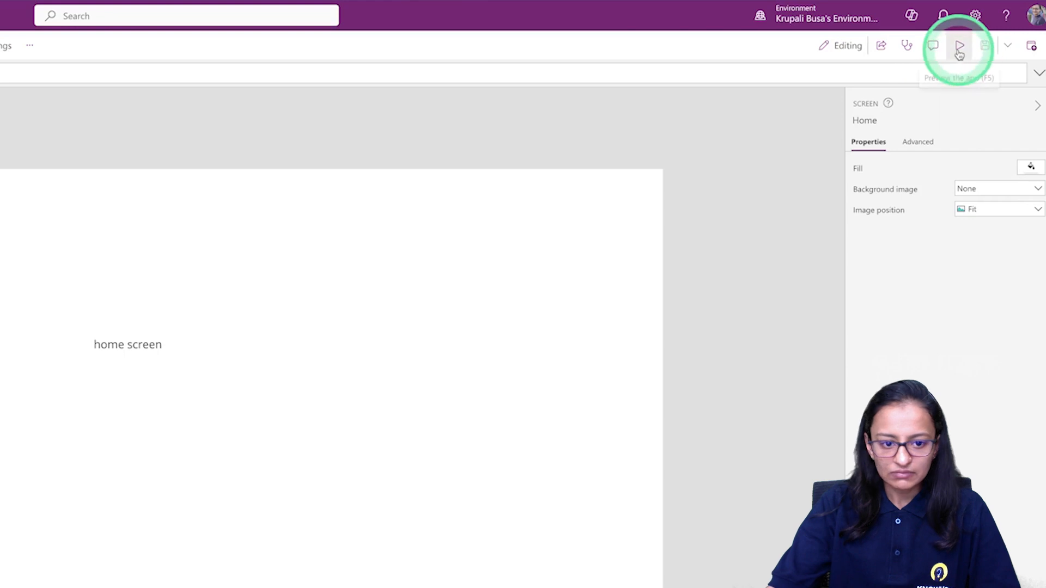
click(960, 53)
click(201, 279)
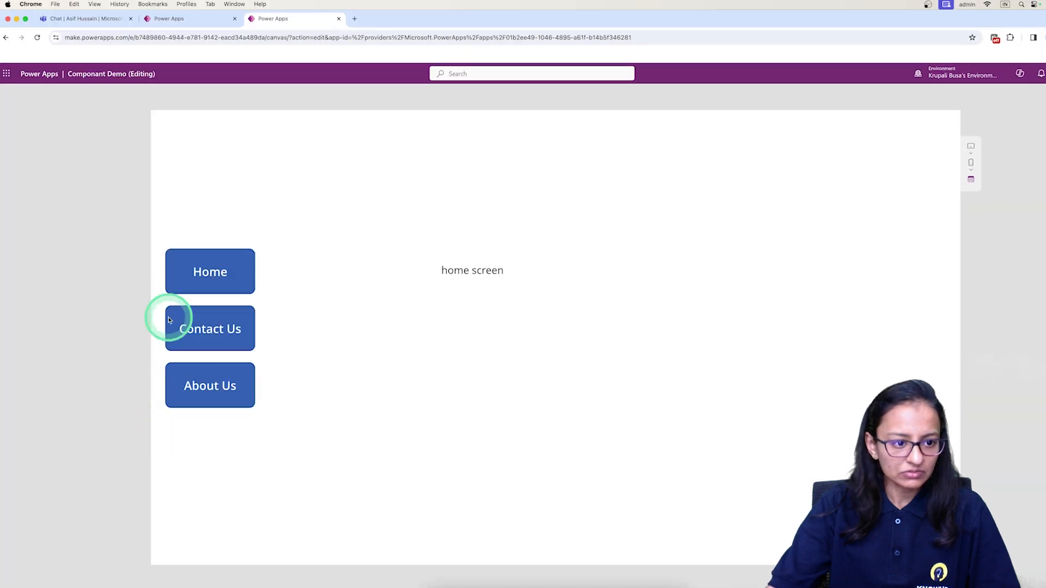
click(198, 327)
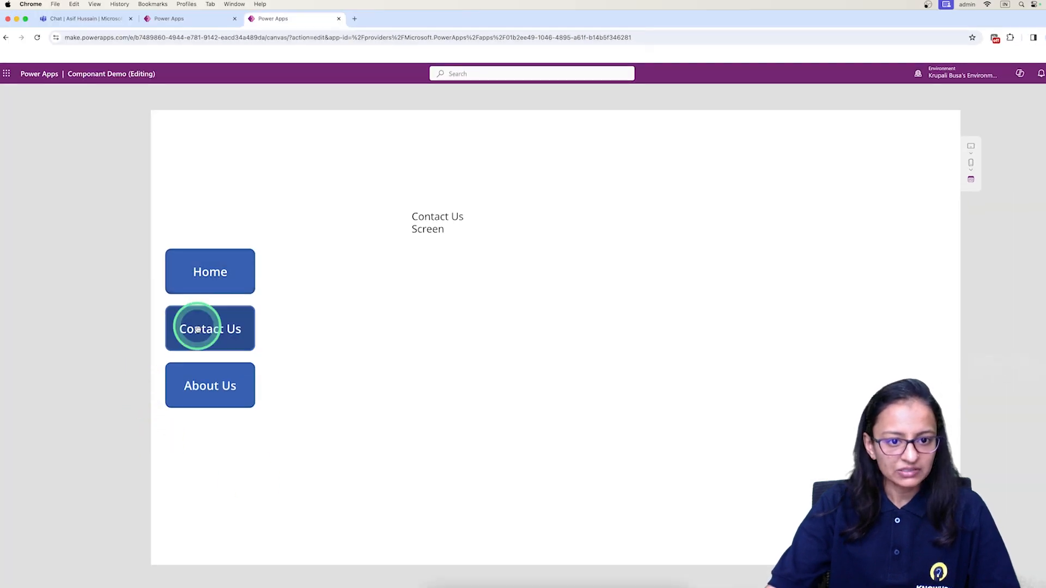
click(220, 385)
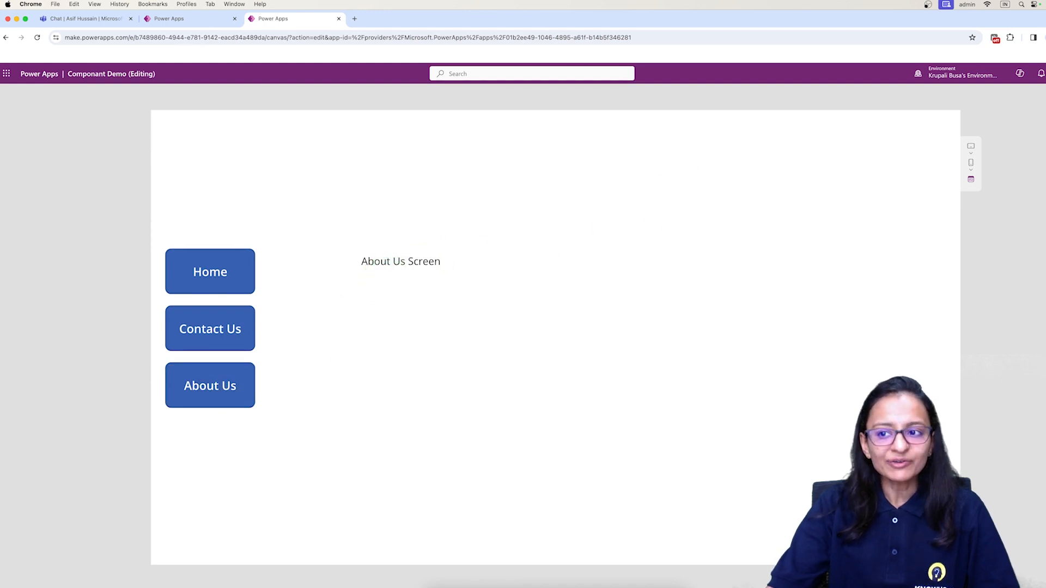
click(1042, 97)
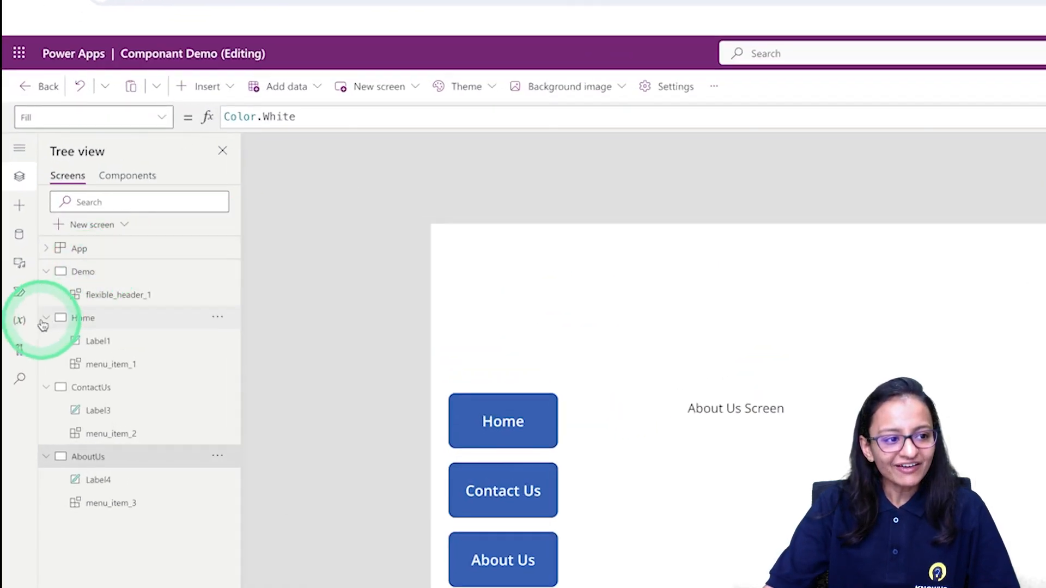
- Examine the records of the MenuNames collection in table view, and return to the list of screens
click(21, 322)
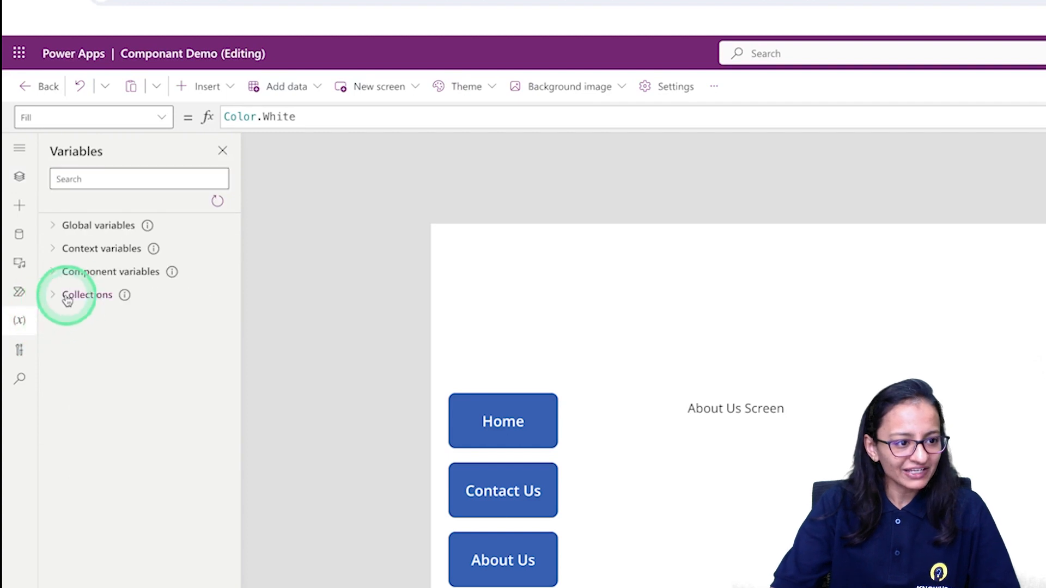
click(67, 297)
click(218, 316)
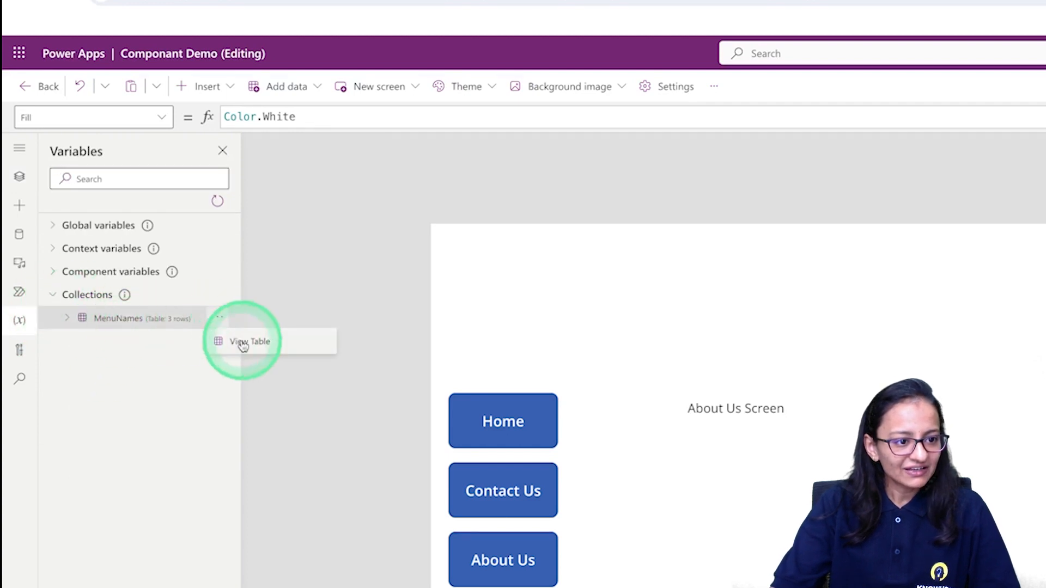
click(243, 343)
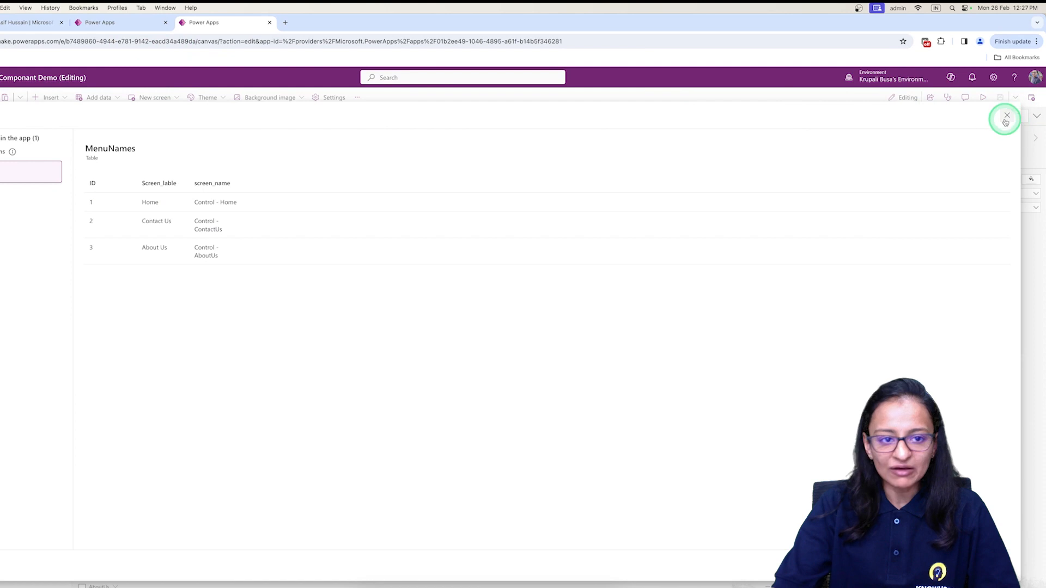
click(1005, 122)
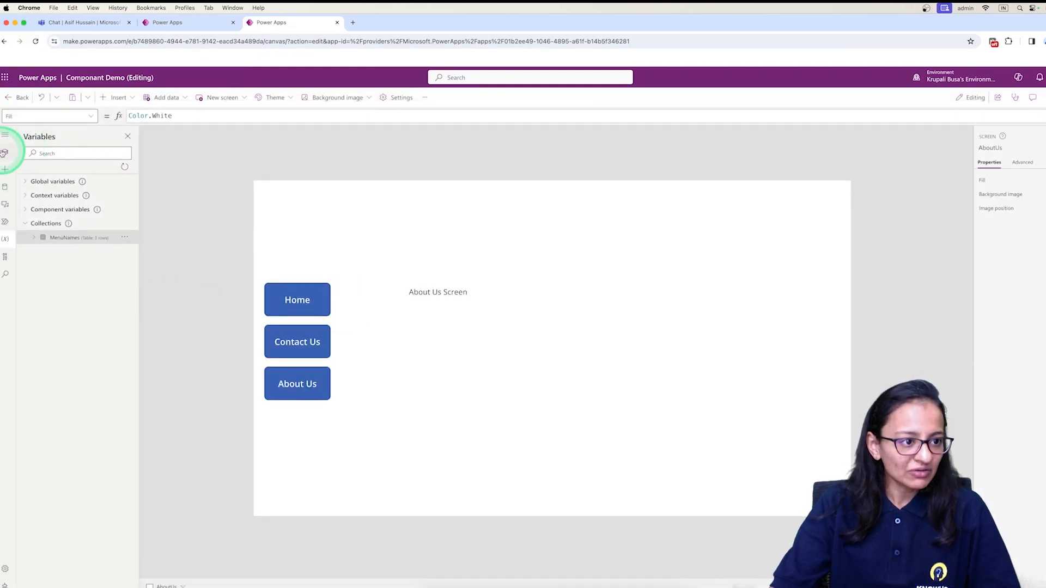
click(7, 153)
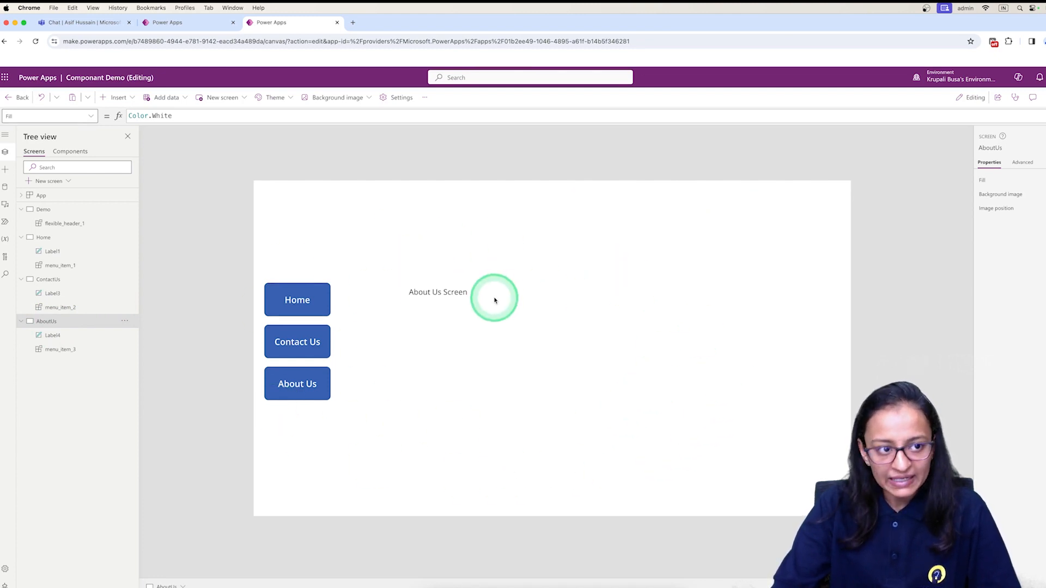
- Review the default Table formula in the menu_item component's Menu property, and return to the AboutUs screen
click(71, 153)
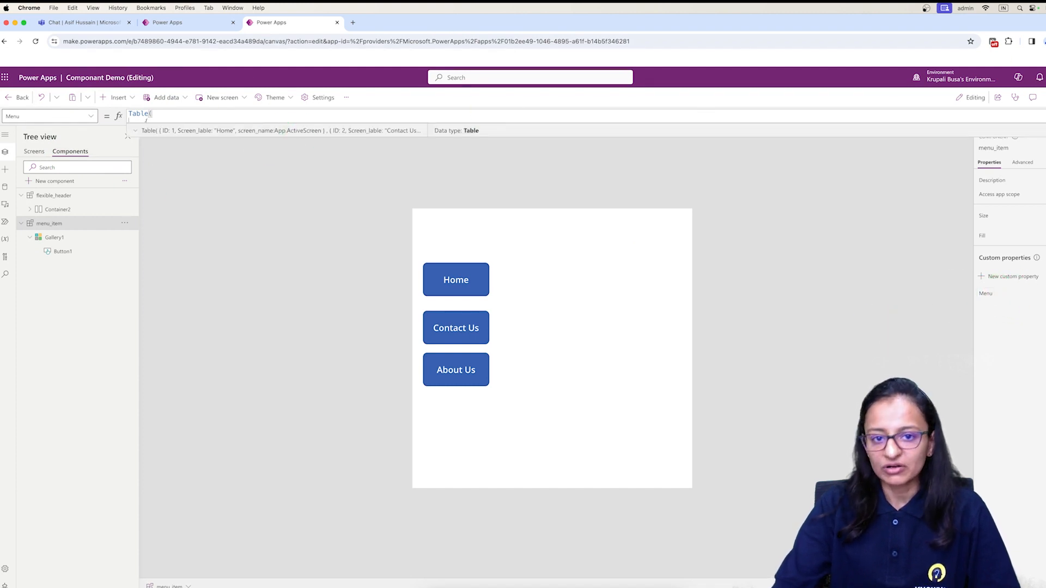
click(146, 119)
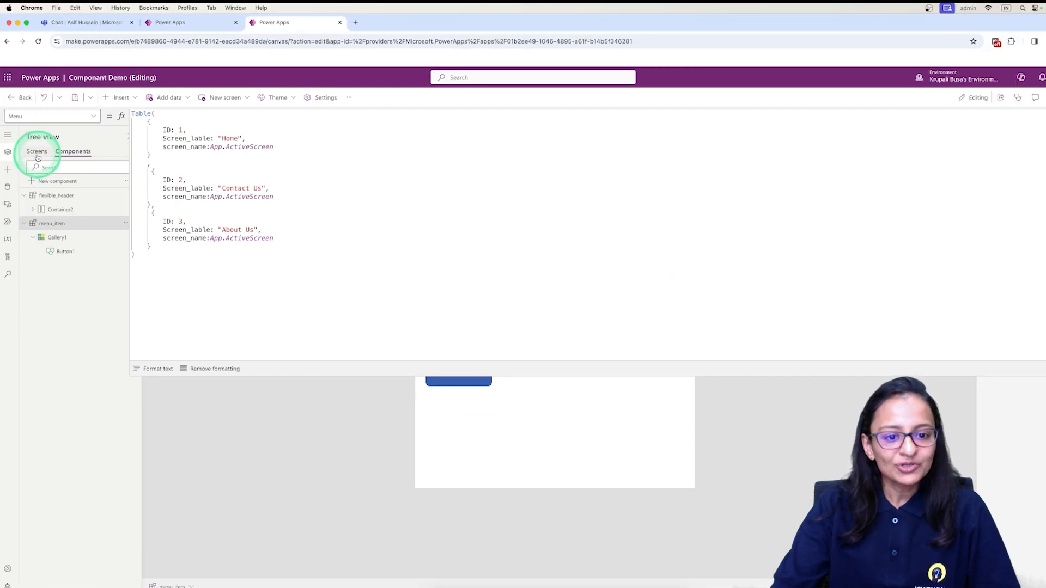
click(38, 158)
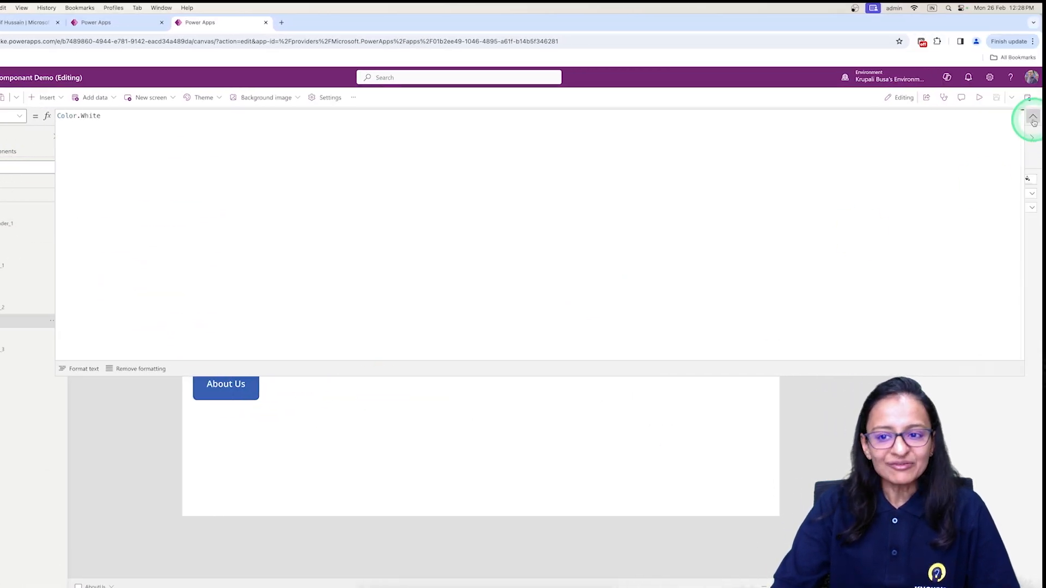
click(1034, 119)
click(499, 563)
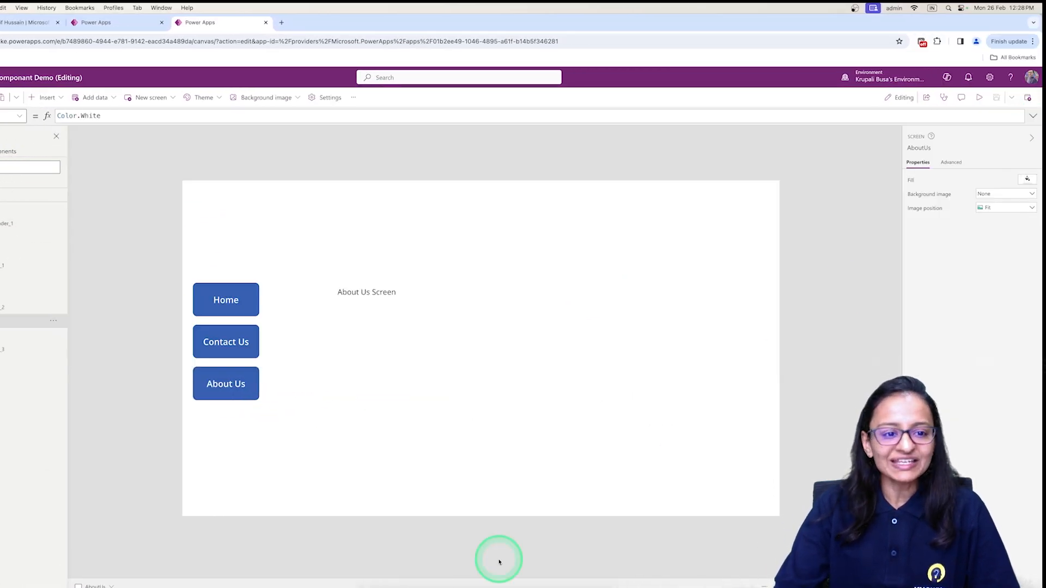